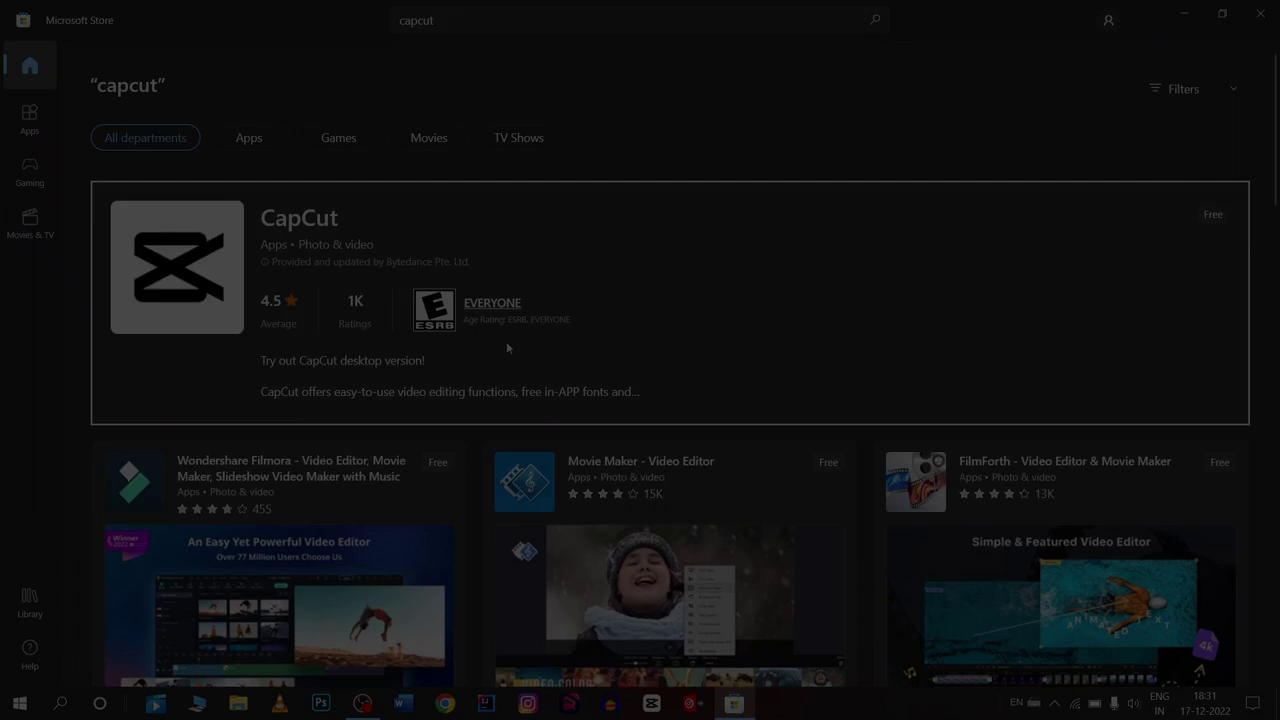
Open the CapCut listing from the store search results and look through its screenshots and description
click(244, 267)
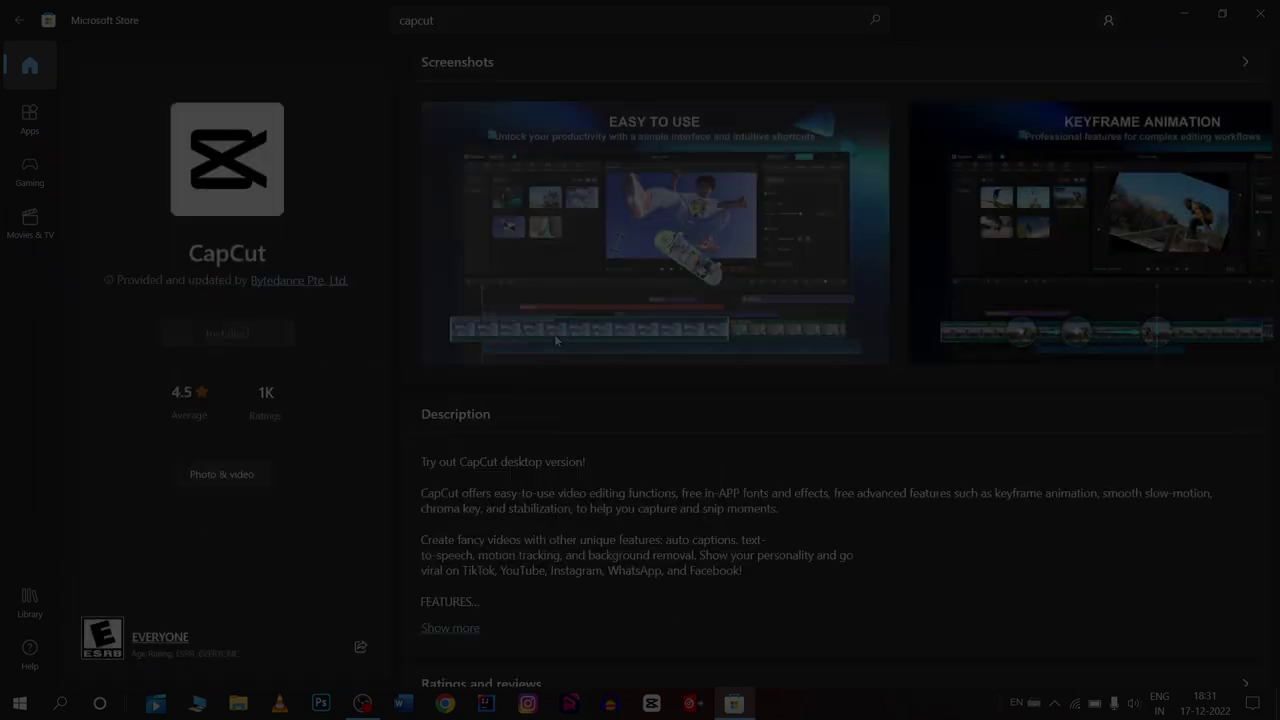
scroll(556, 341, down, 2)
scroll(579, 565, down, 10)
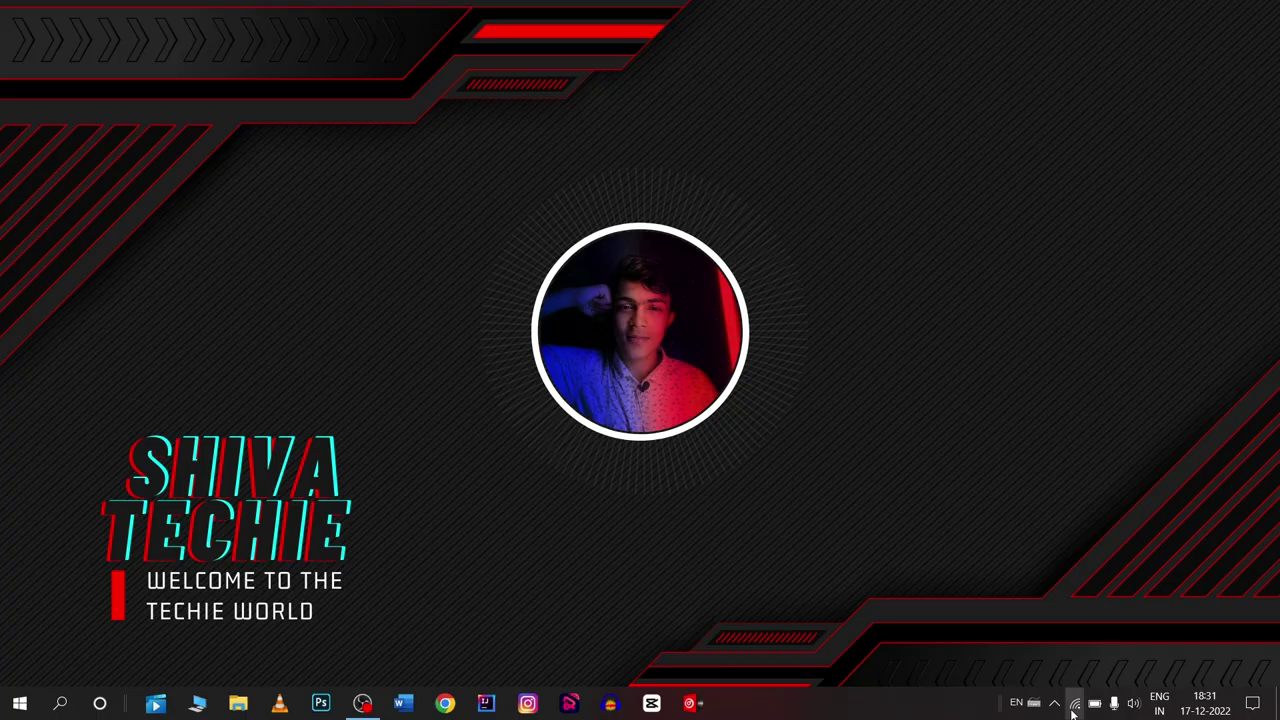
Check the computer's Wi-Fi connection in the list of available networks
click(1074, 704)
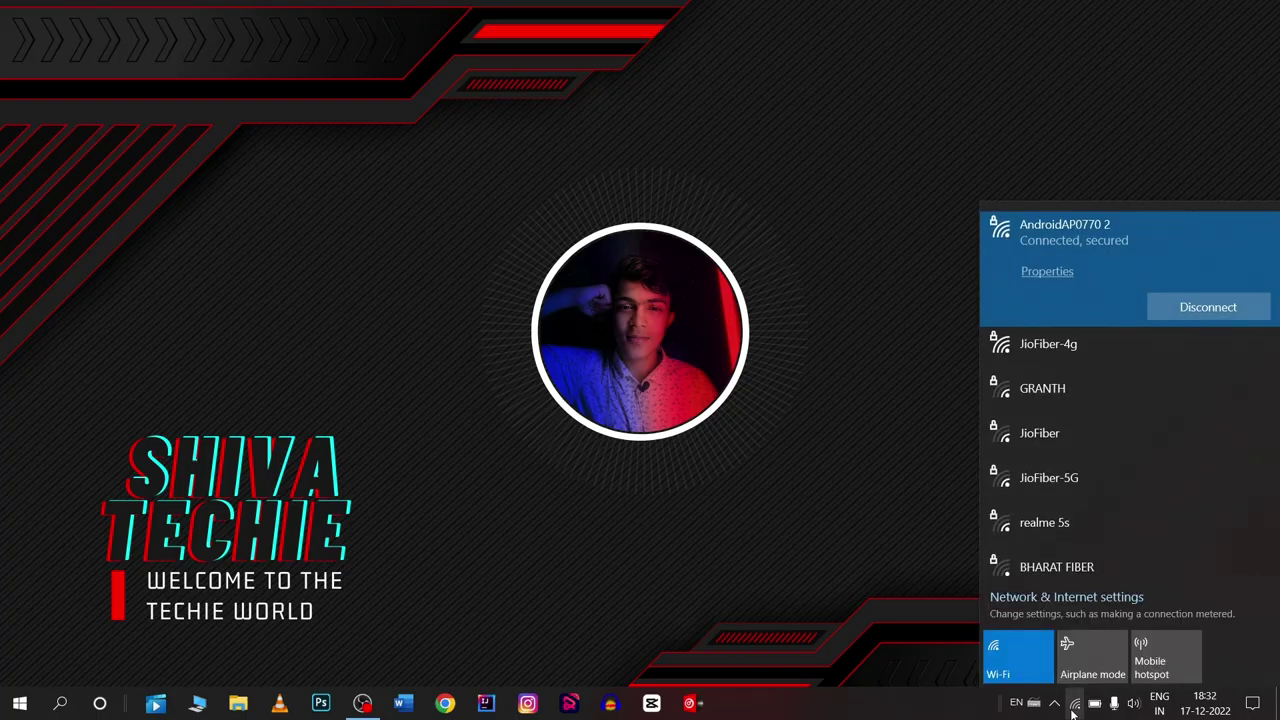
click(797, 622)
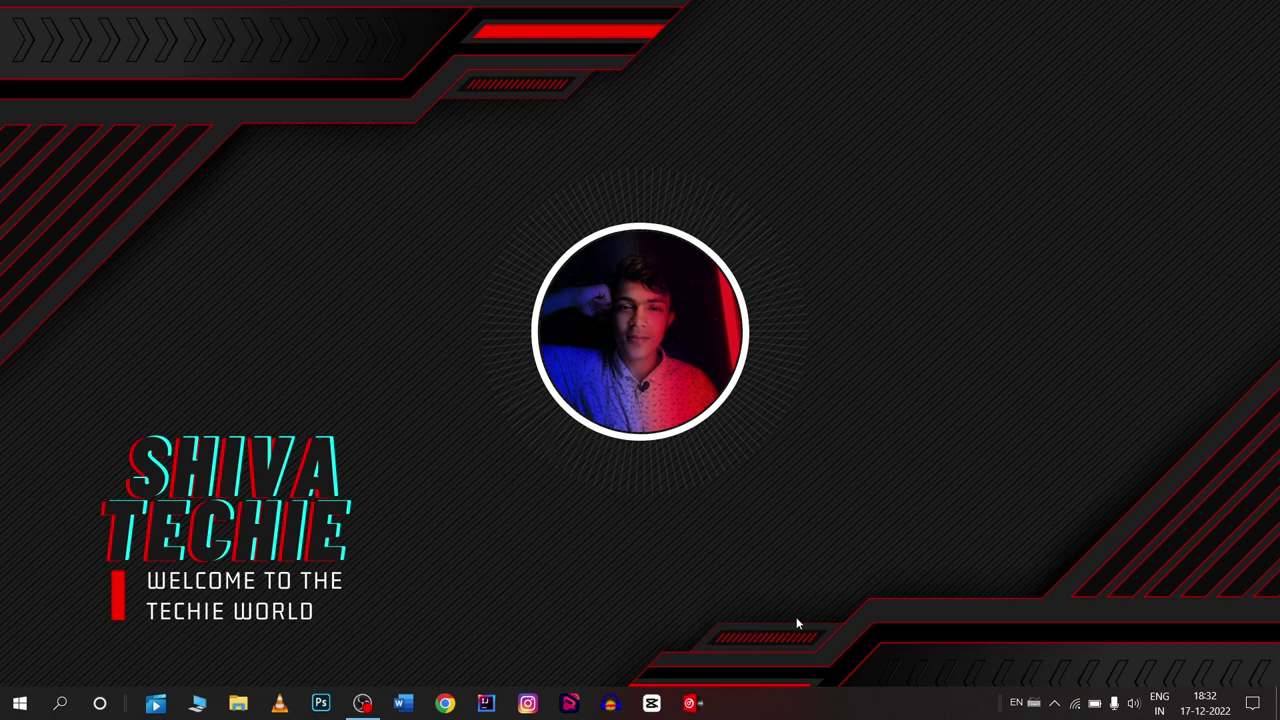
Start a new project in CapCut and import the video VID_20221209_161028
click(651, 704)
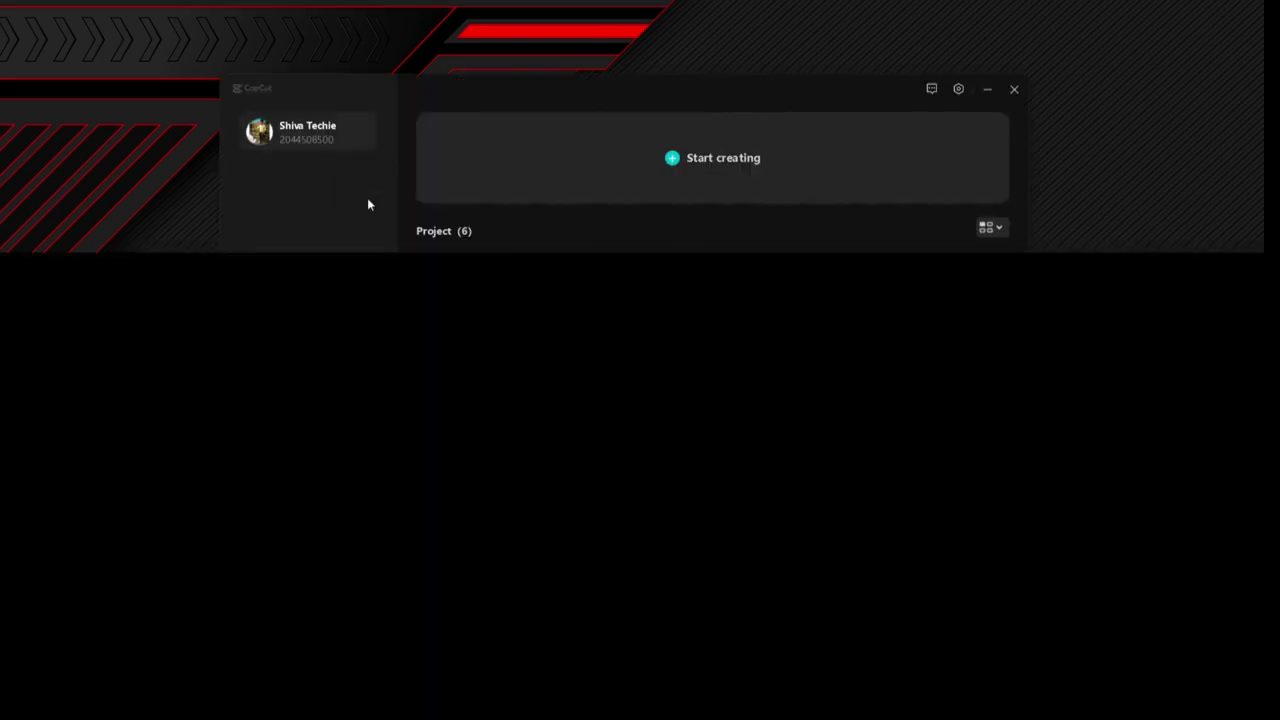
click(548, 183)
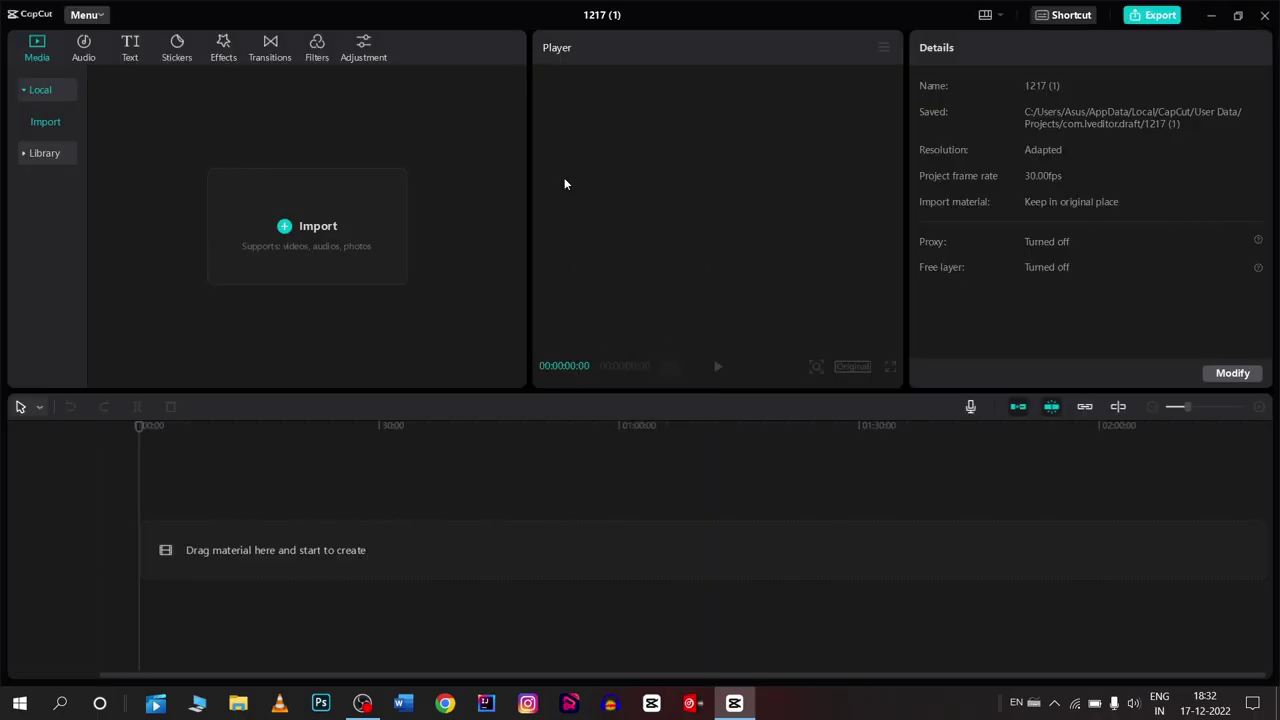
click(293, 210)
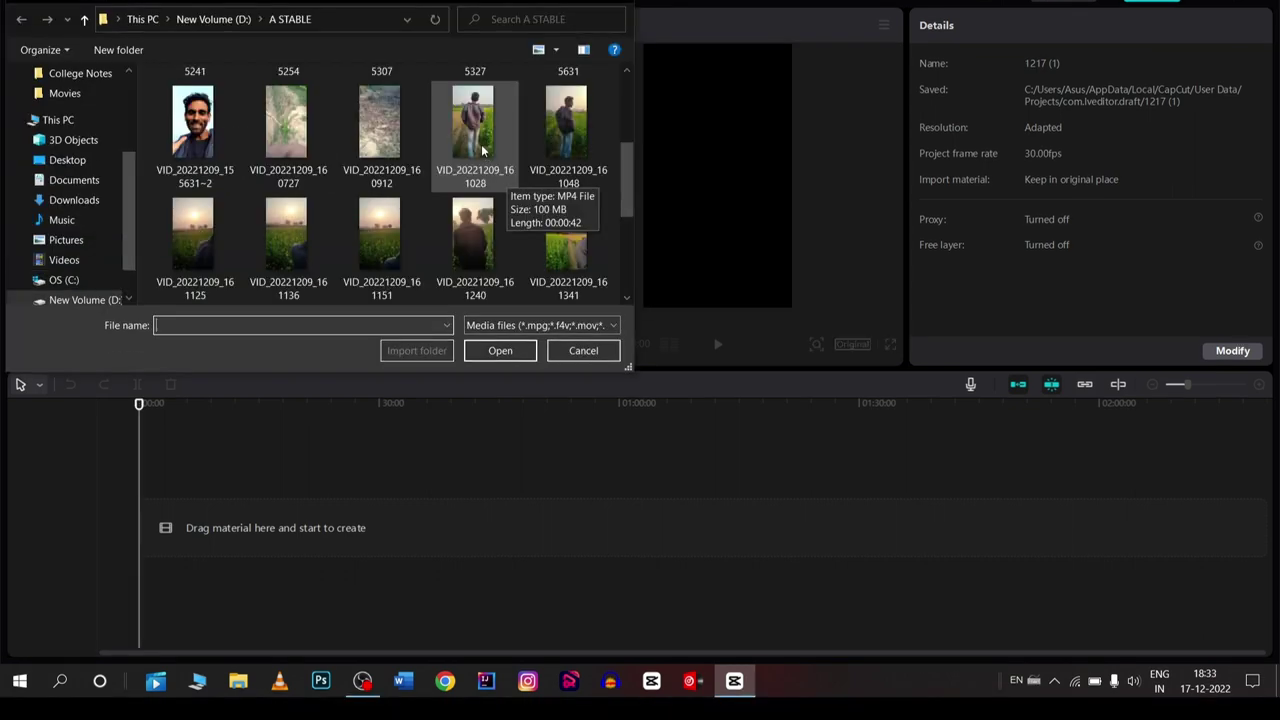
click(482, 150)
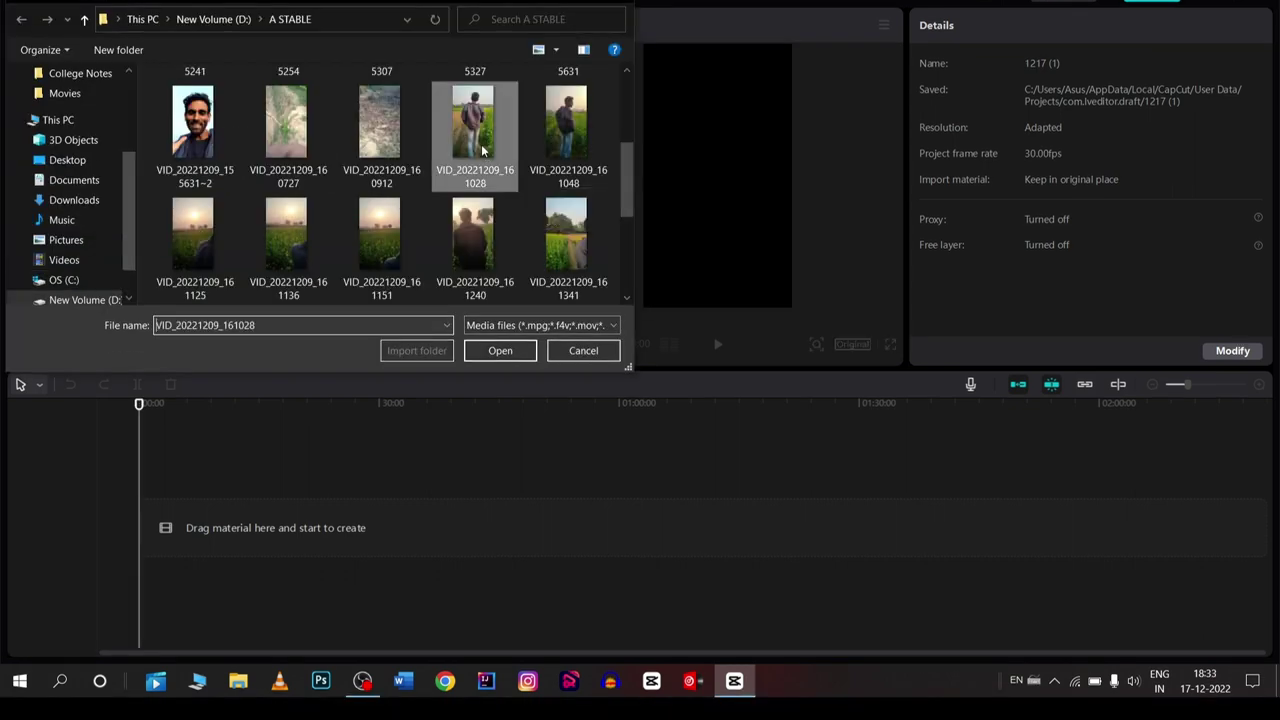
click(506, 349)
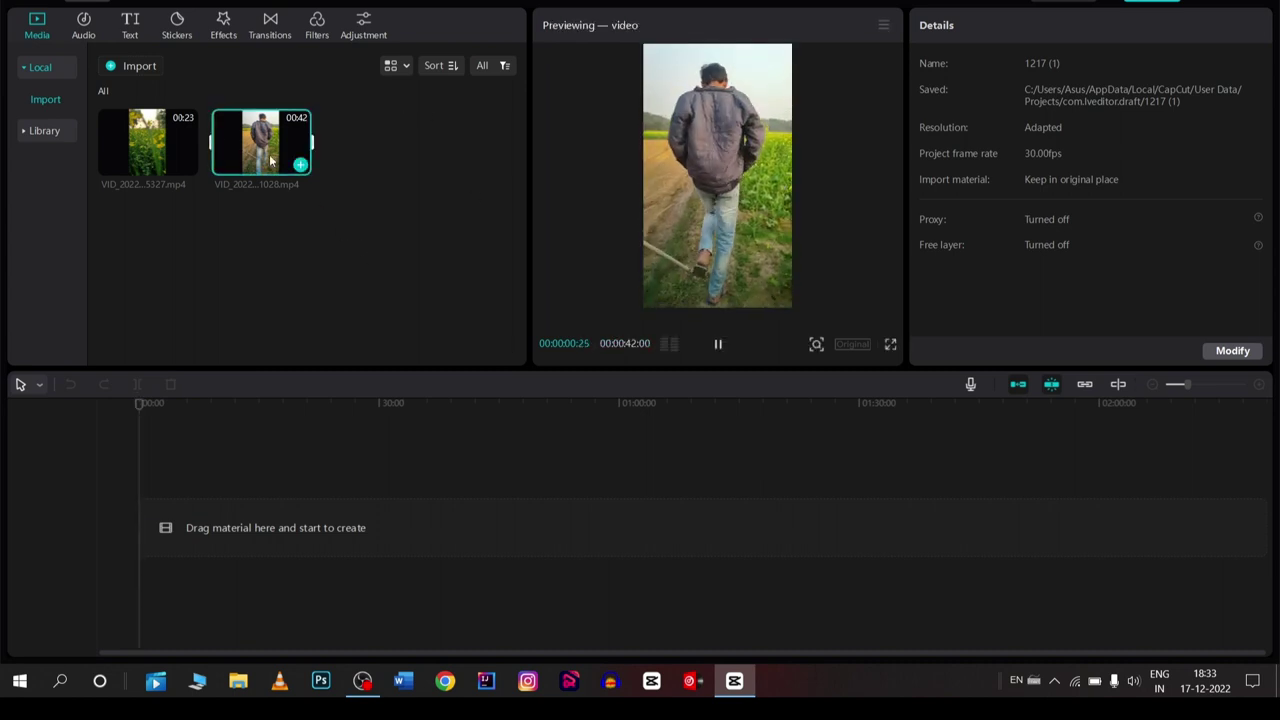
Place the imported VID_20221209_161028 clip at the start of the empty timeline
drag(270, 160, 55, 565)
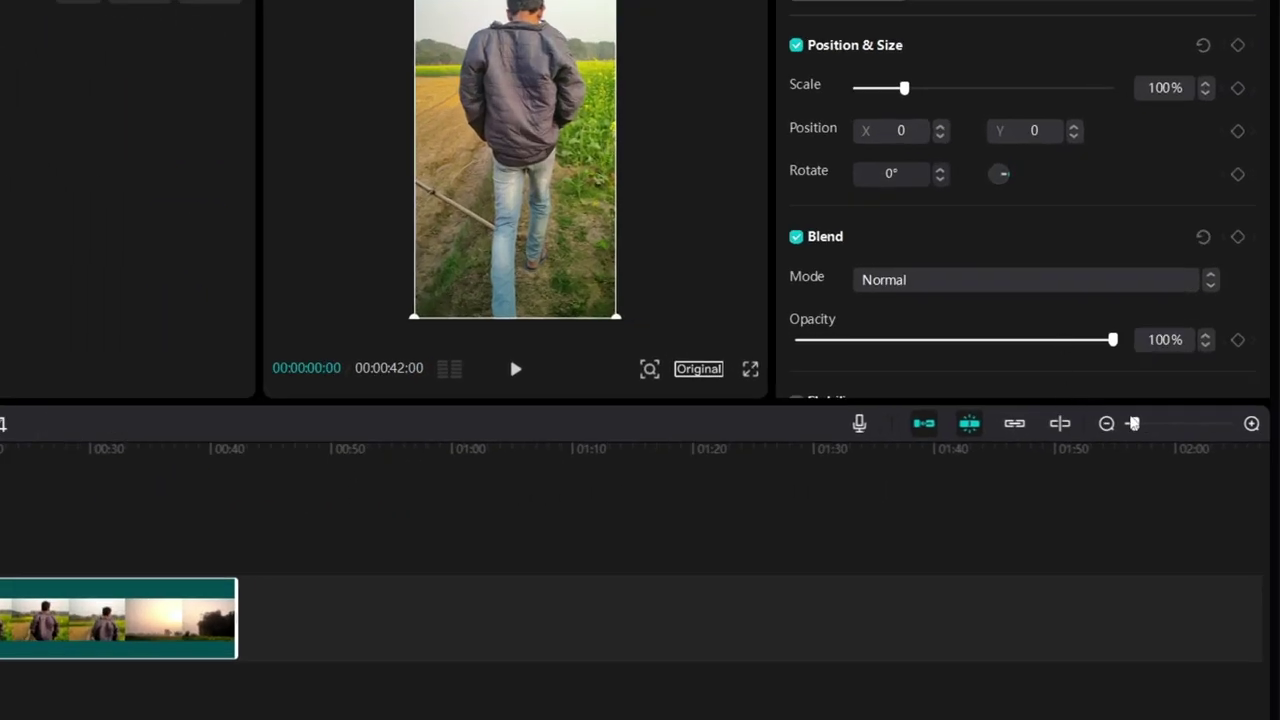
drag(1133, 423, 1176, 413)
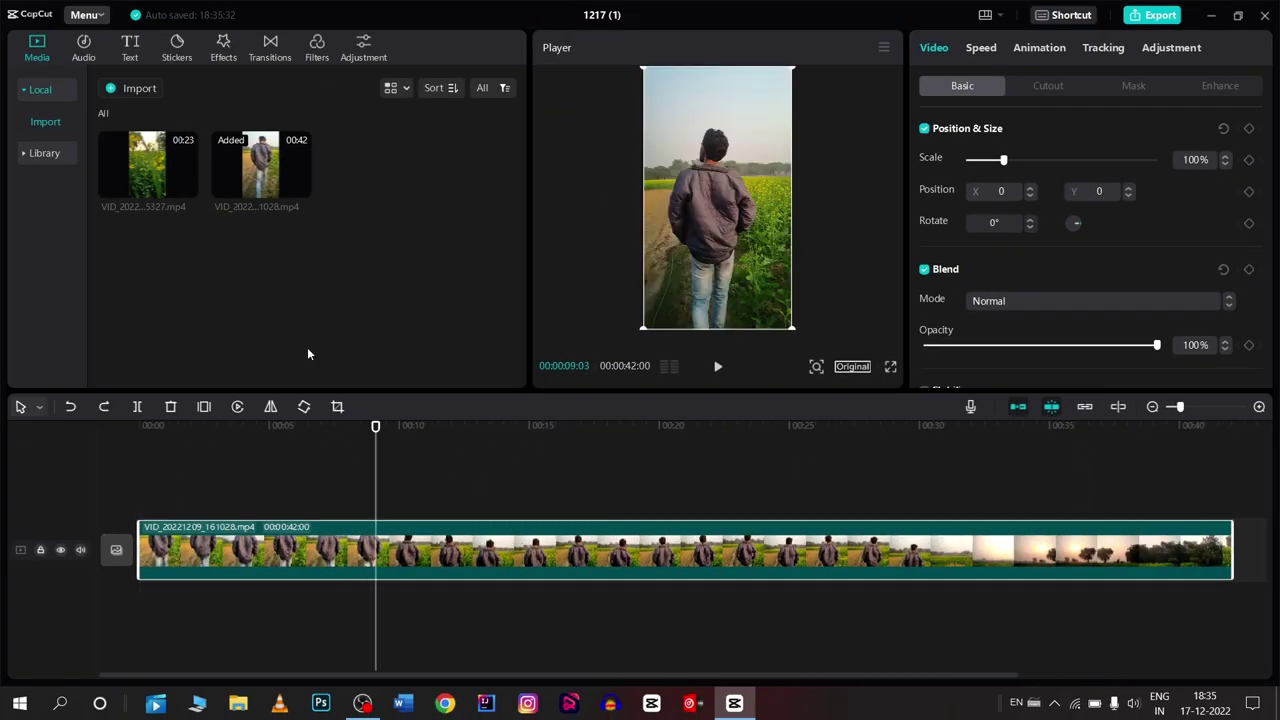
Try splitting the timeline clip at 00:00:09:03, look over the two parts and undo the split
key(ctrl+b)
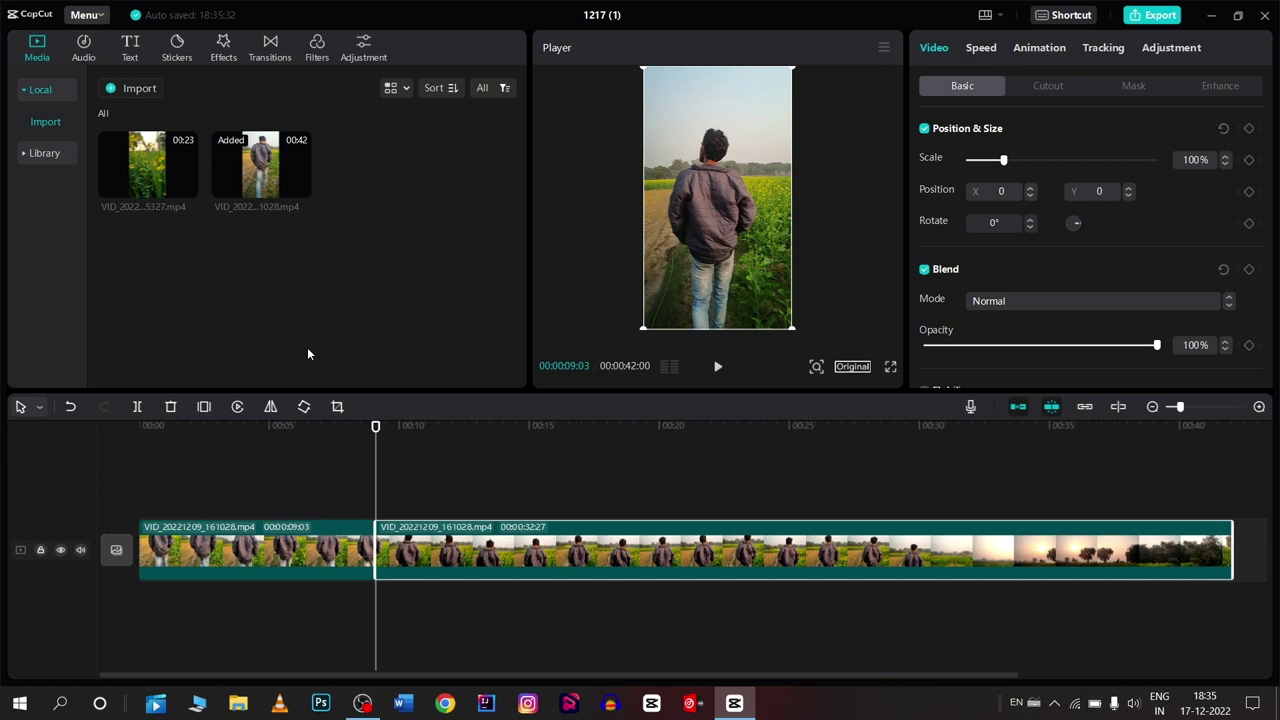
click(461, 497)
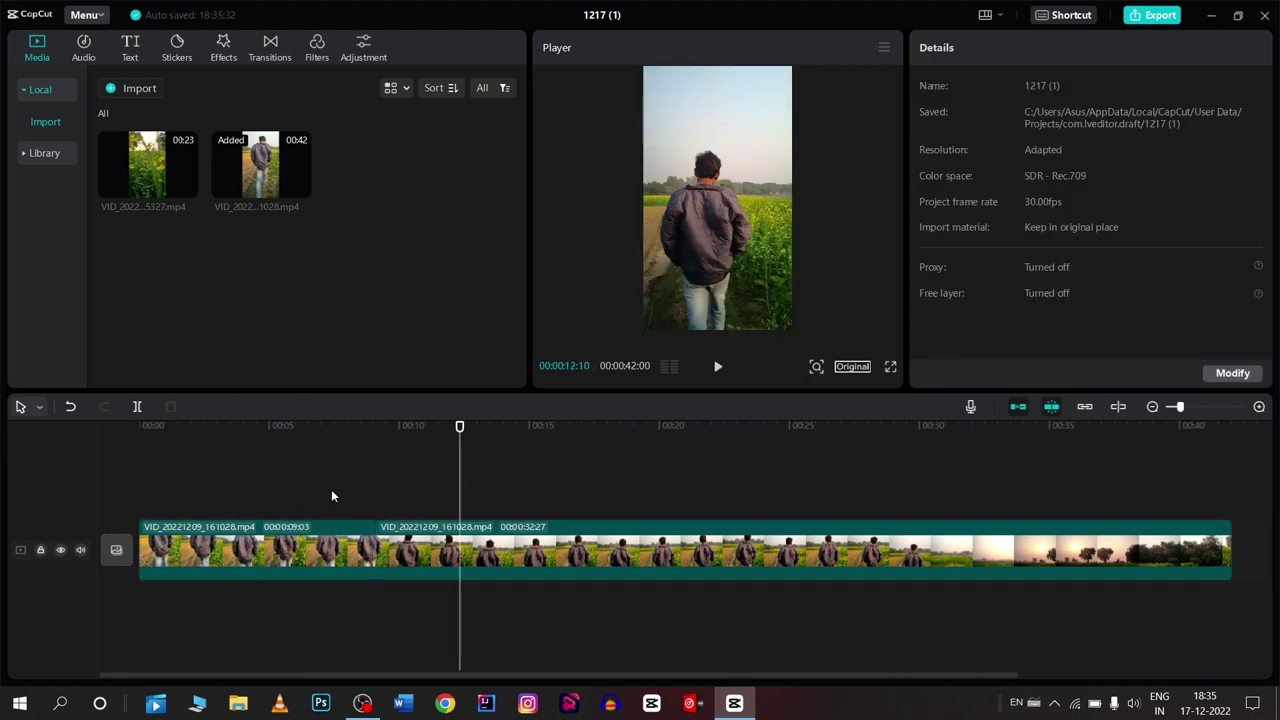
click(332, 522)
click(392, 476)
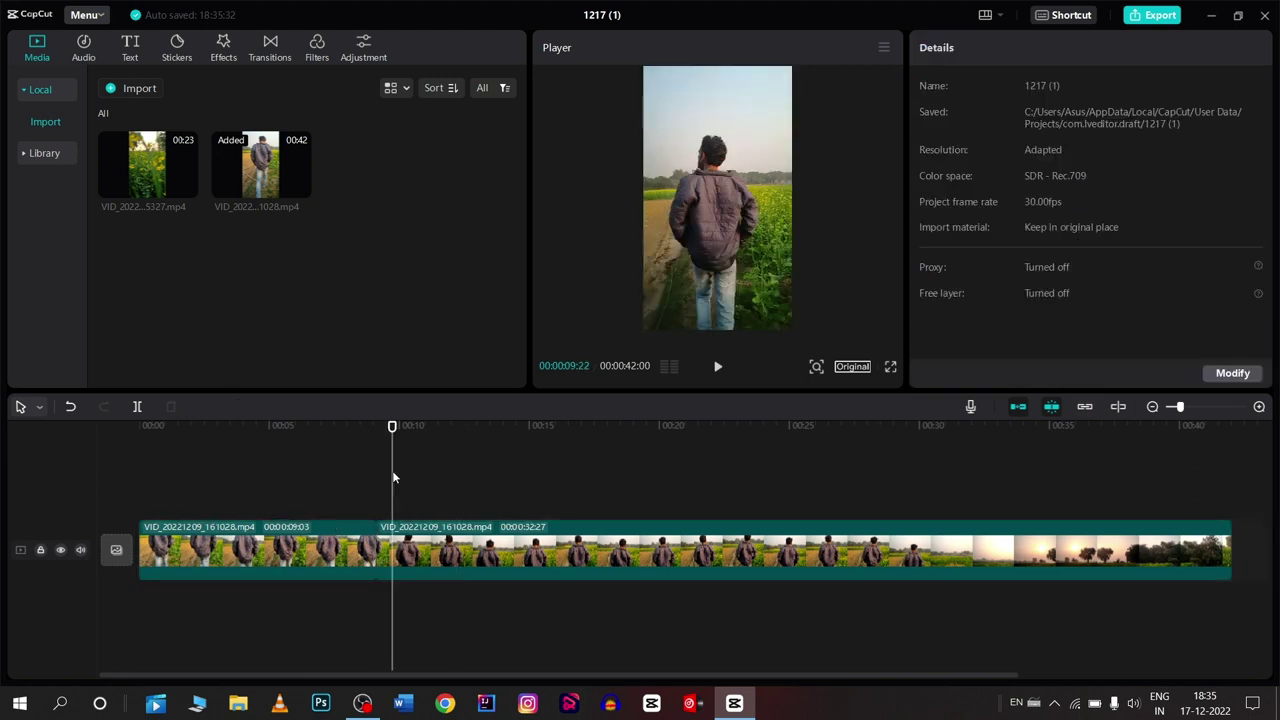
key(ctrl+z)
Split the timeline clip at 00:00:11:04 and deselect the resulting parts
key(ctrl+shift+z)
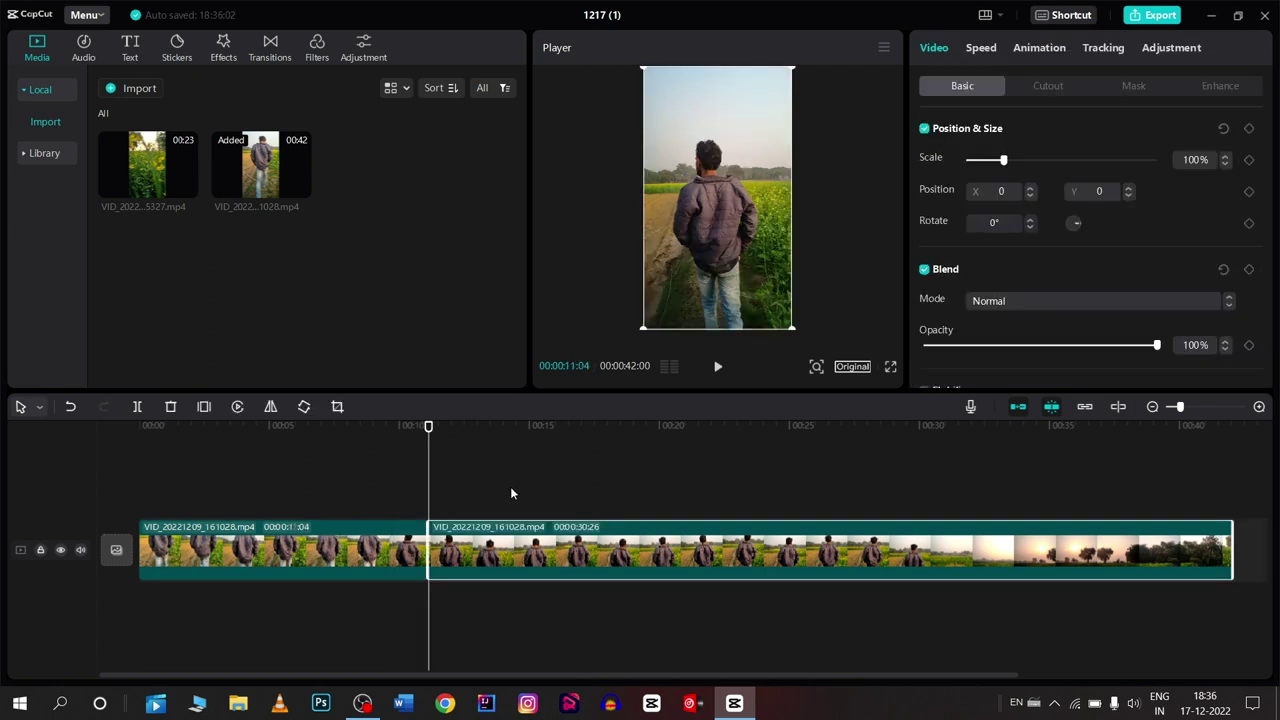
click(510, 490)
click(414, 478)
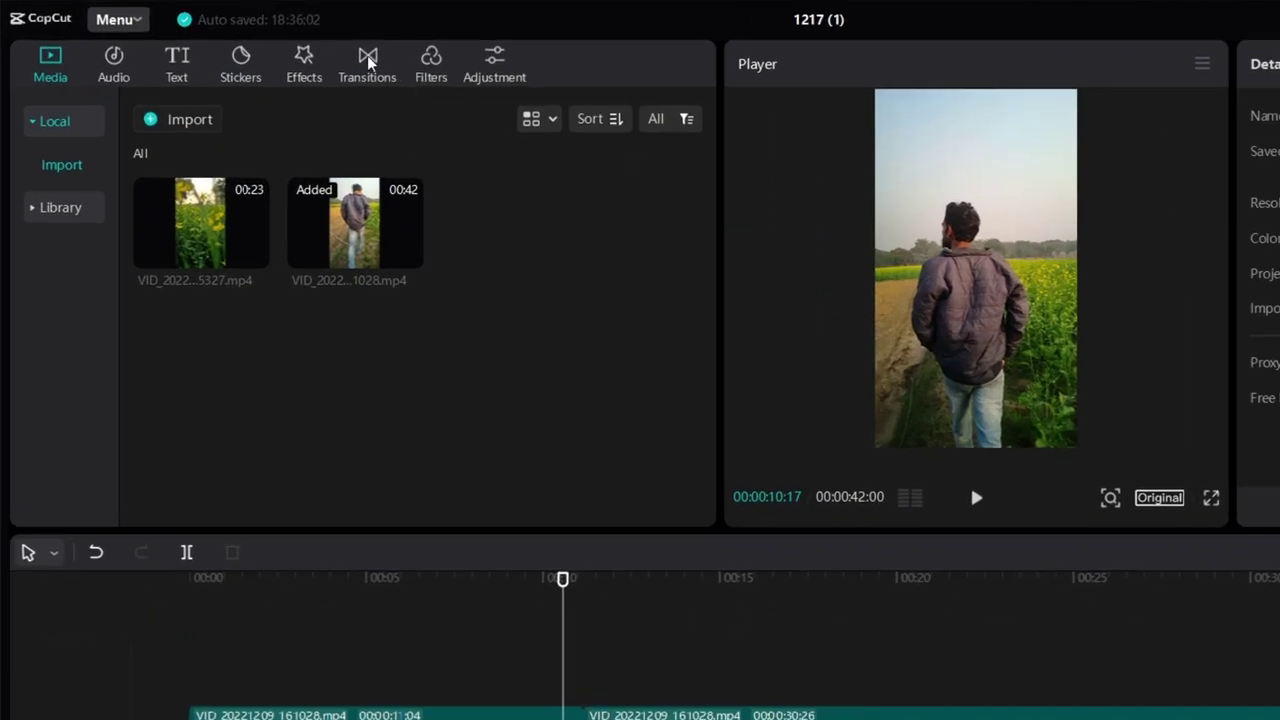
Add the Bubble blur transition from the Basic category at the cut between the two clips, with a duration of 1.1 s
click(323, 55)
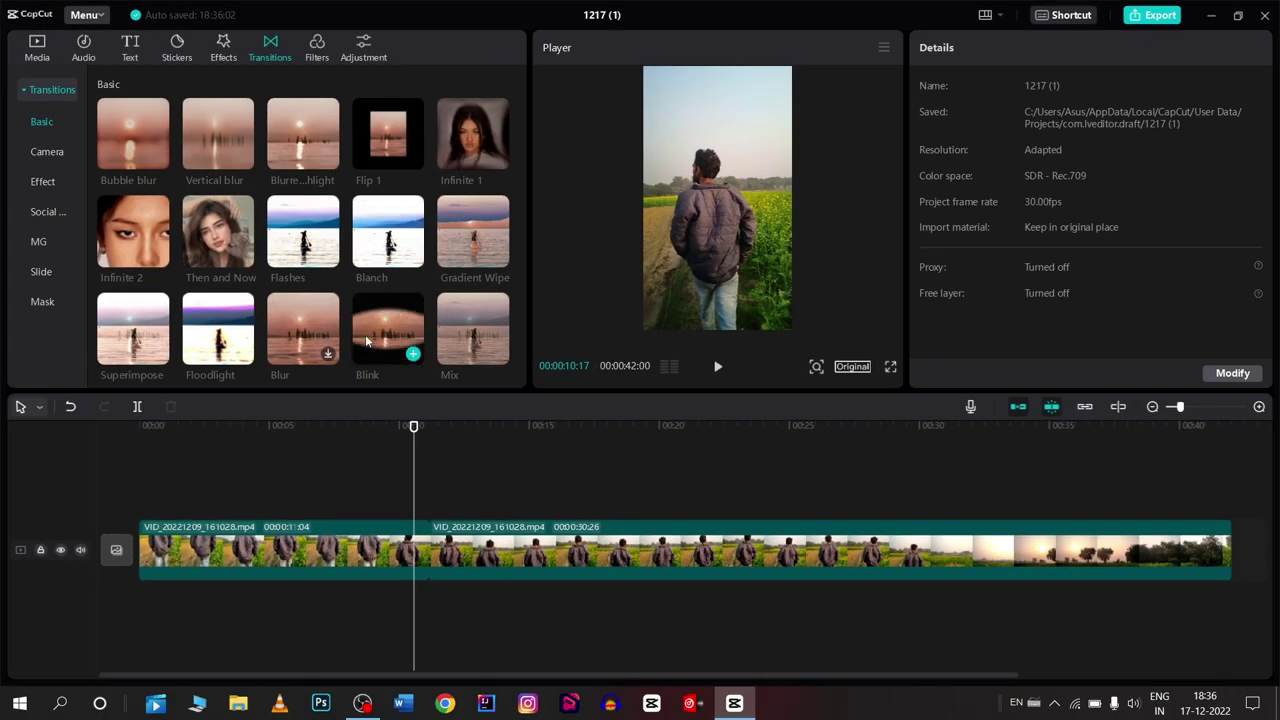
scroll(366, 341, down, 10)
scroll(366, 341, up, 3)
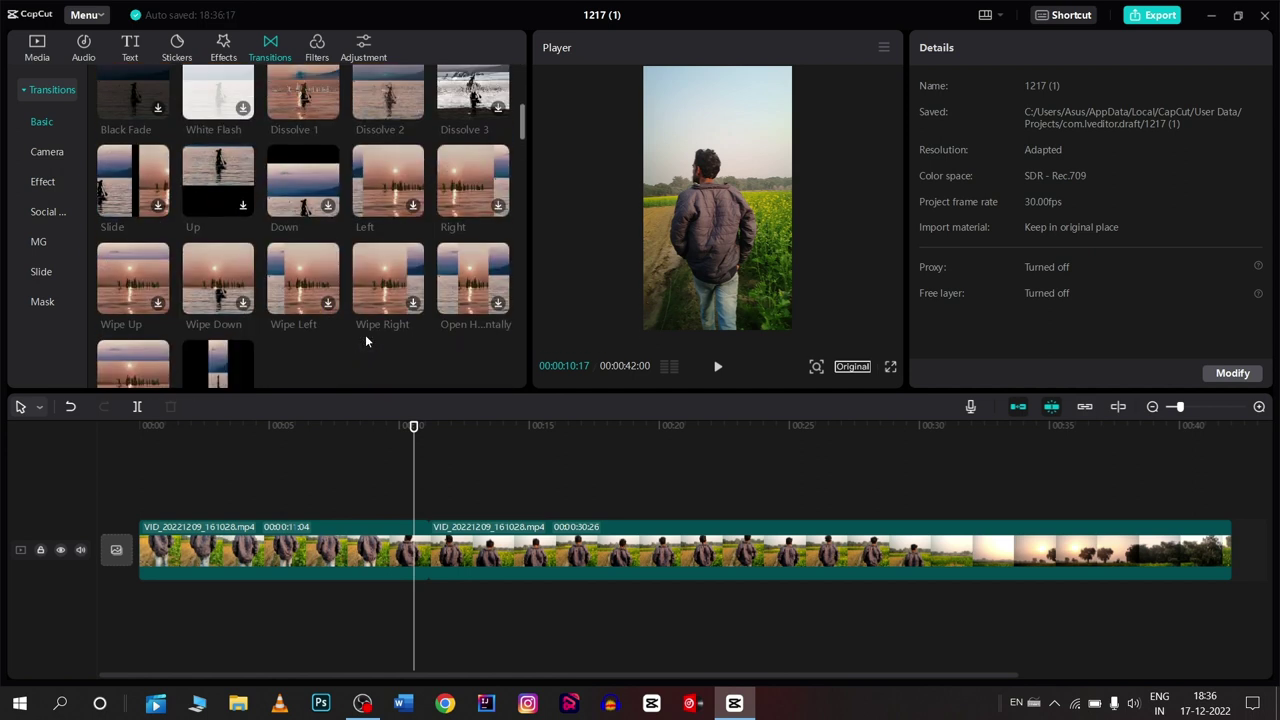
scroll(285, 137, up, 2)
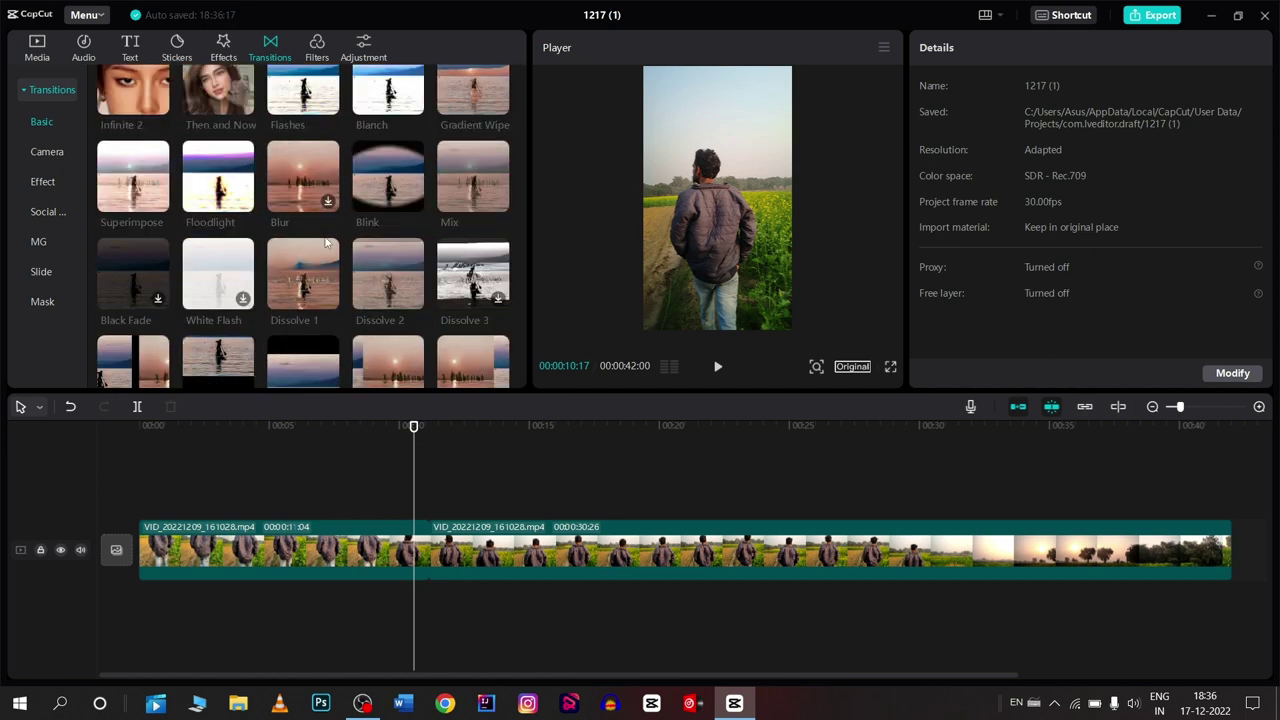
scroll(325, 241, down, 2)
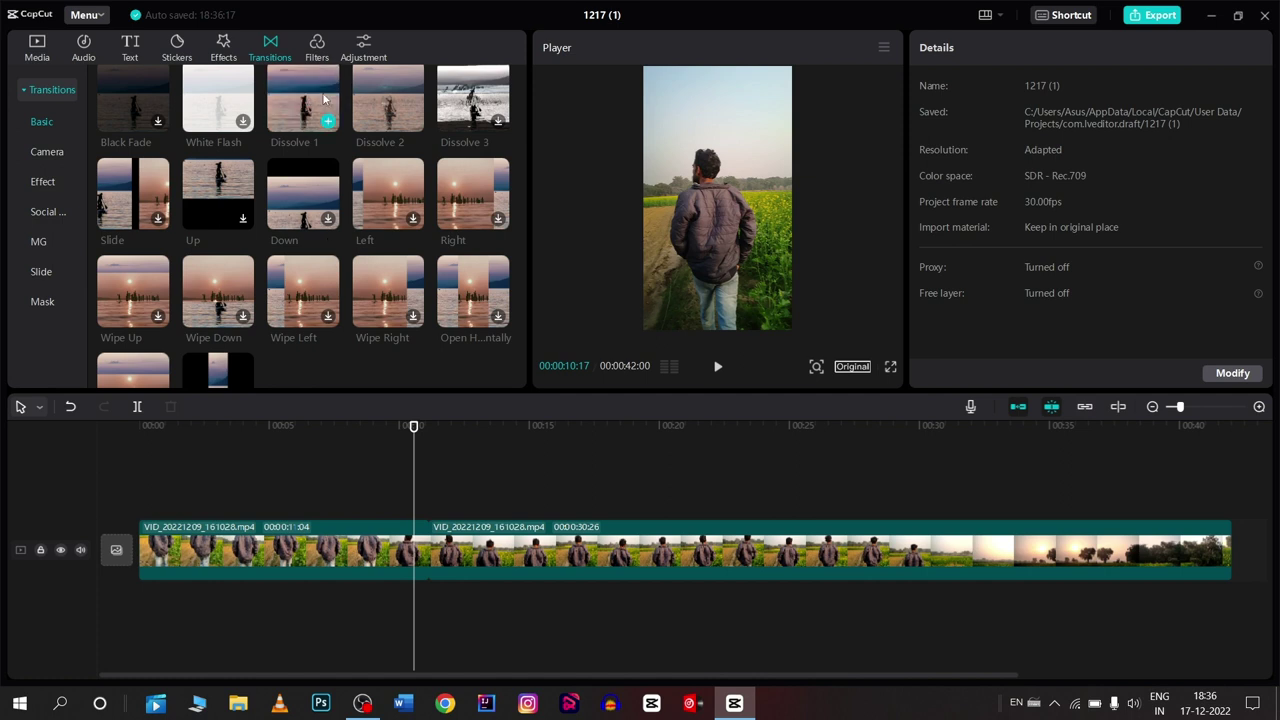
scroll(324, 99, down, 2)
scroll(324, 99, down, 10)
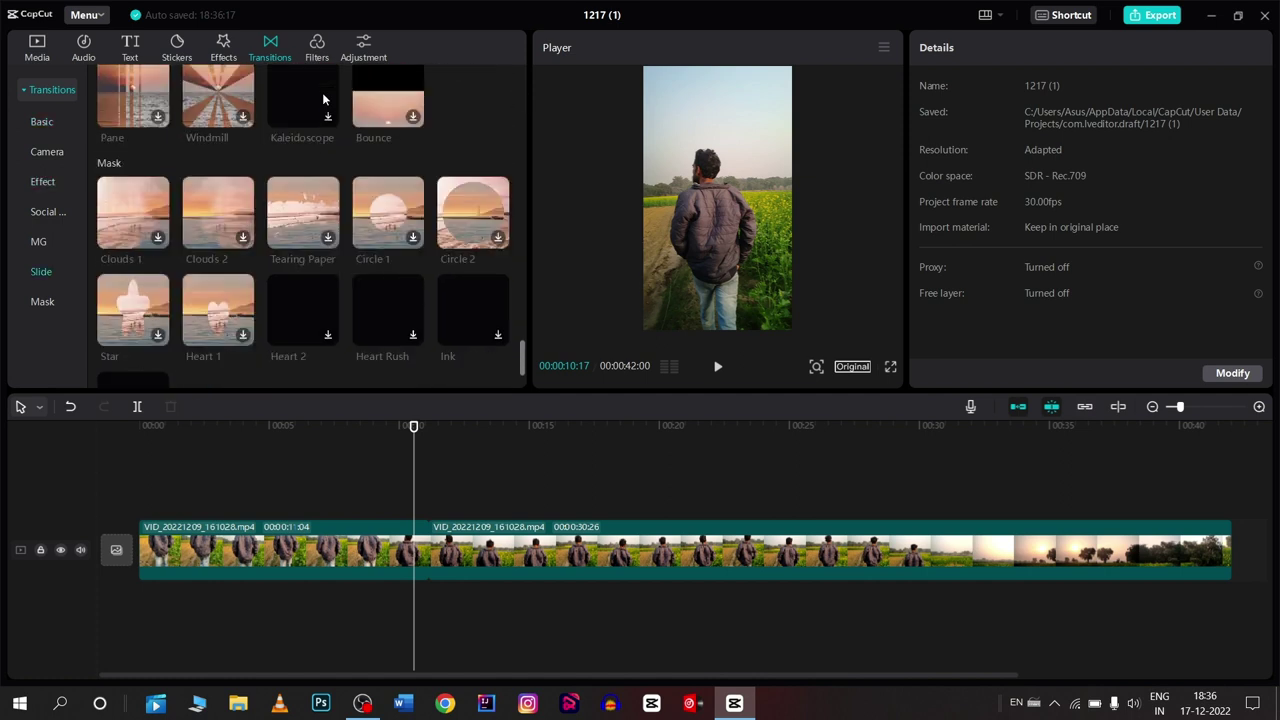
scroll(324, 99, up, 12)
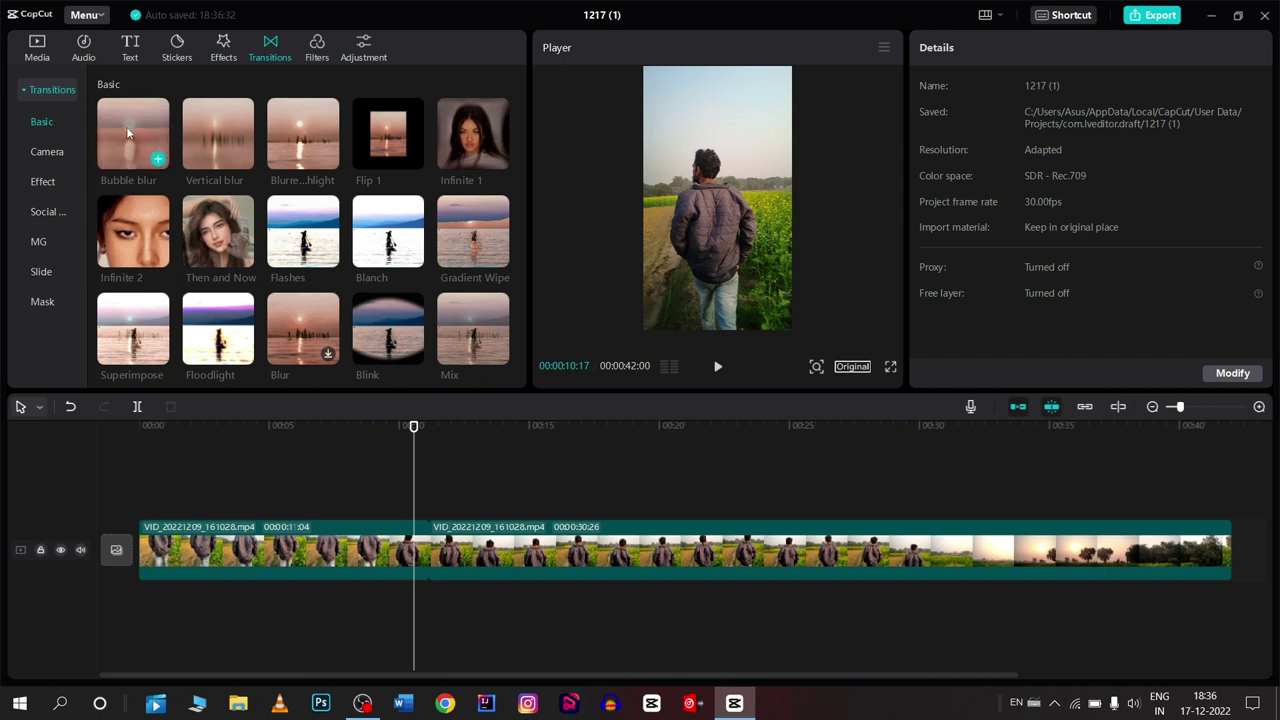
drag(127, 133, 430, 558)
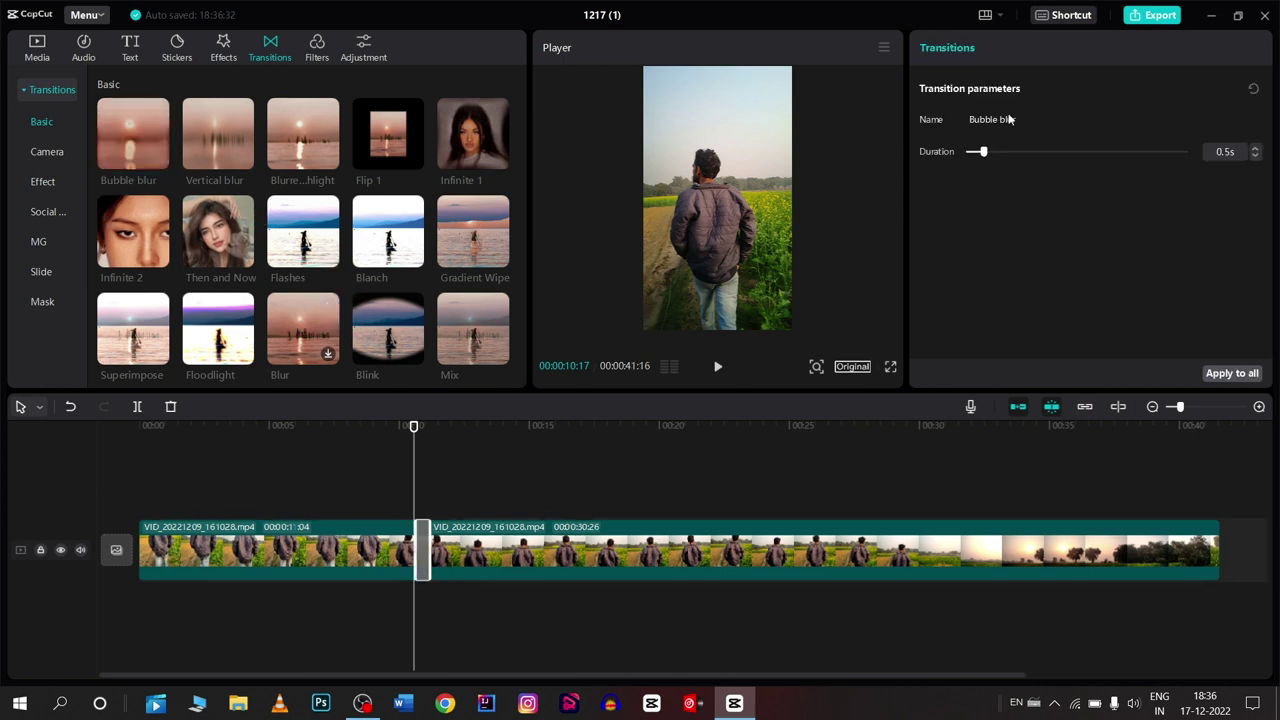
drag(980, 155, 1013, 162)
Play back the timeline around the cut to preview the Bubble blur transition
key(space)
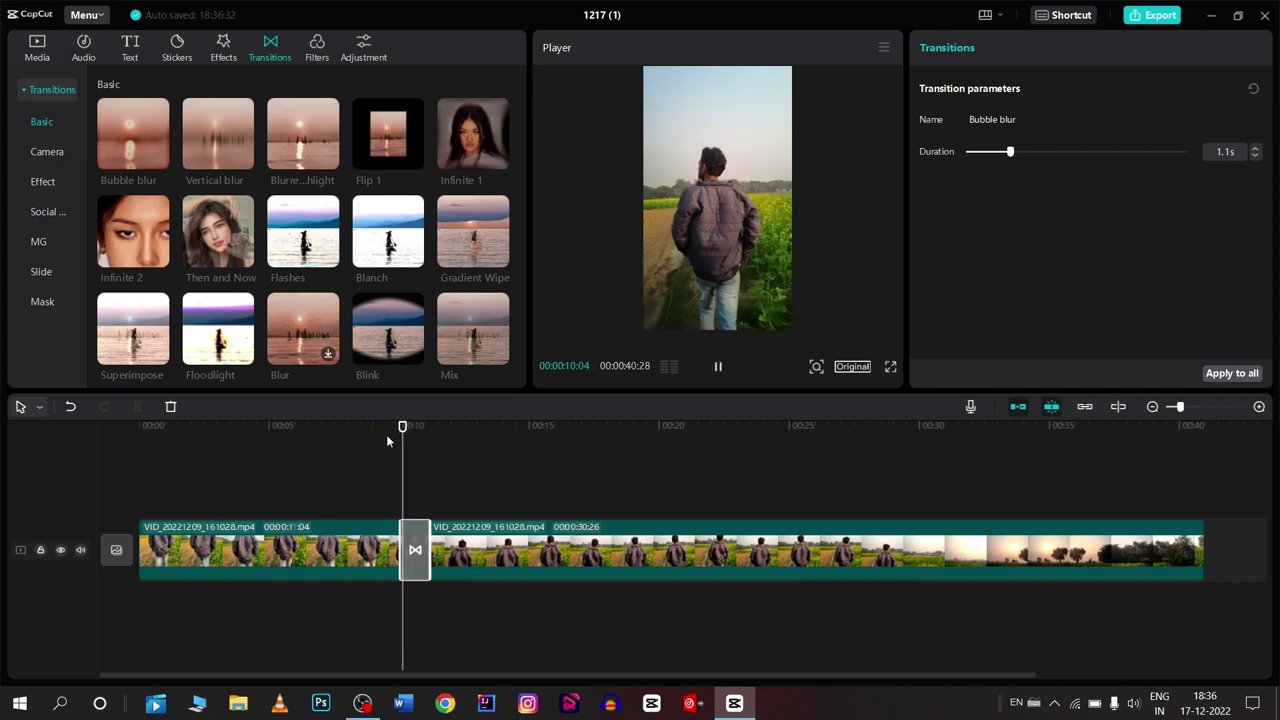
click(374, 440)
key(space)
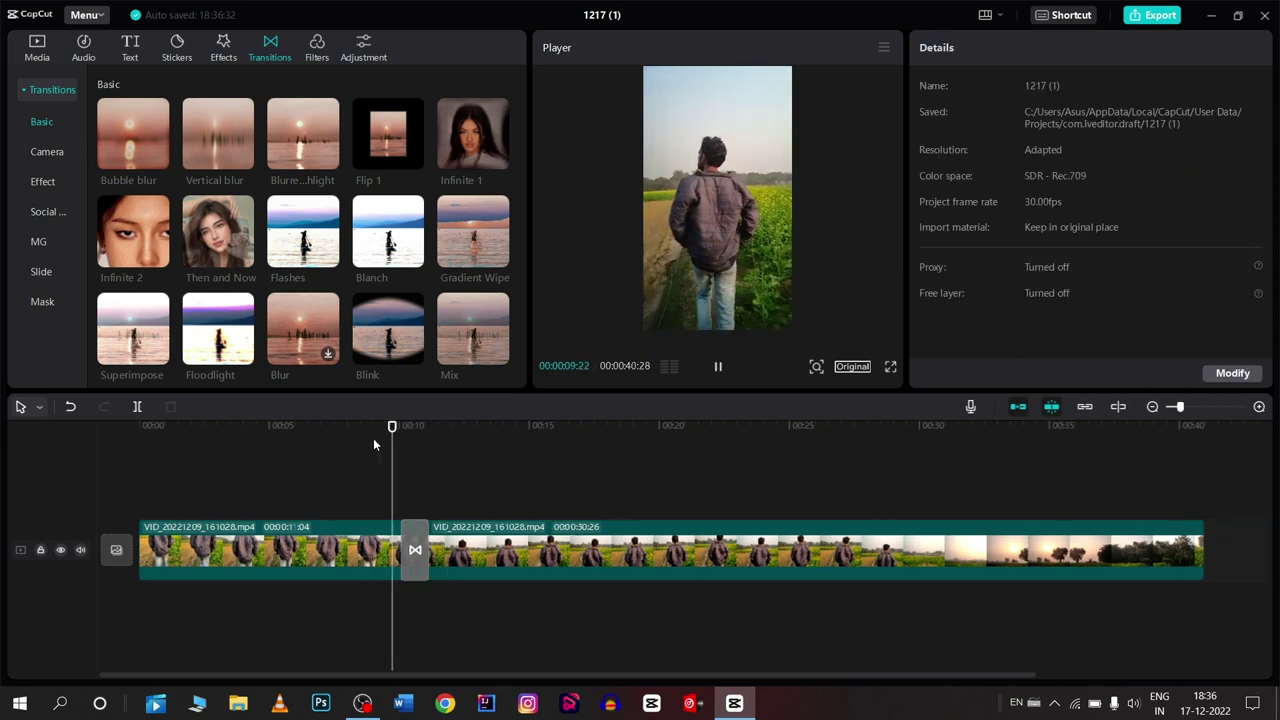
Apply the Rock Vertically entrance animation to the second clip and set its duration to 2.9 s
click(1037, 49)
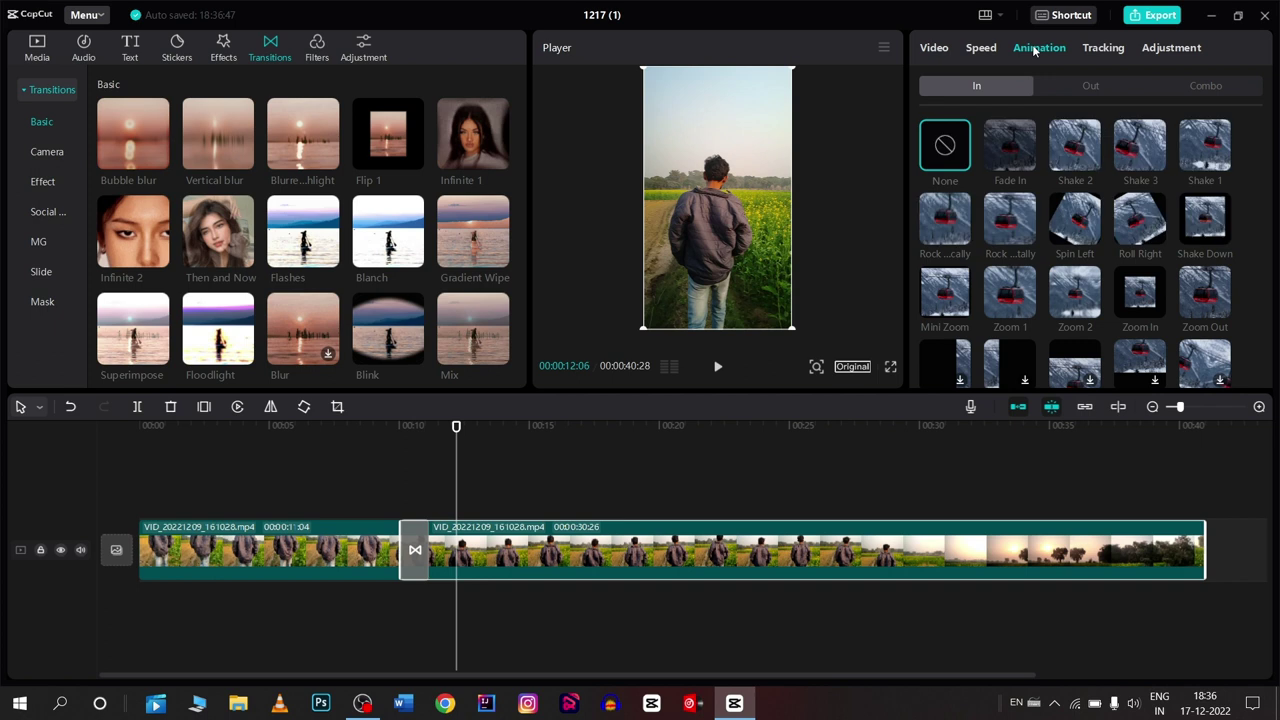
click(960, 219)
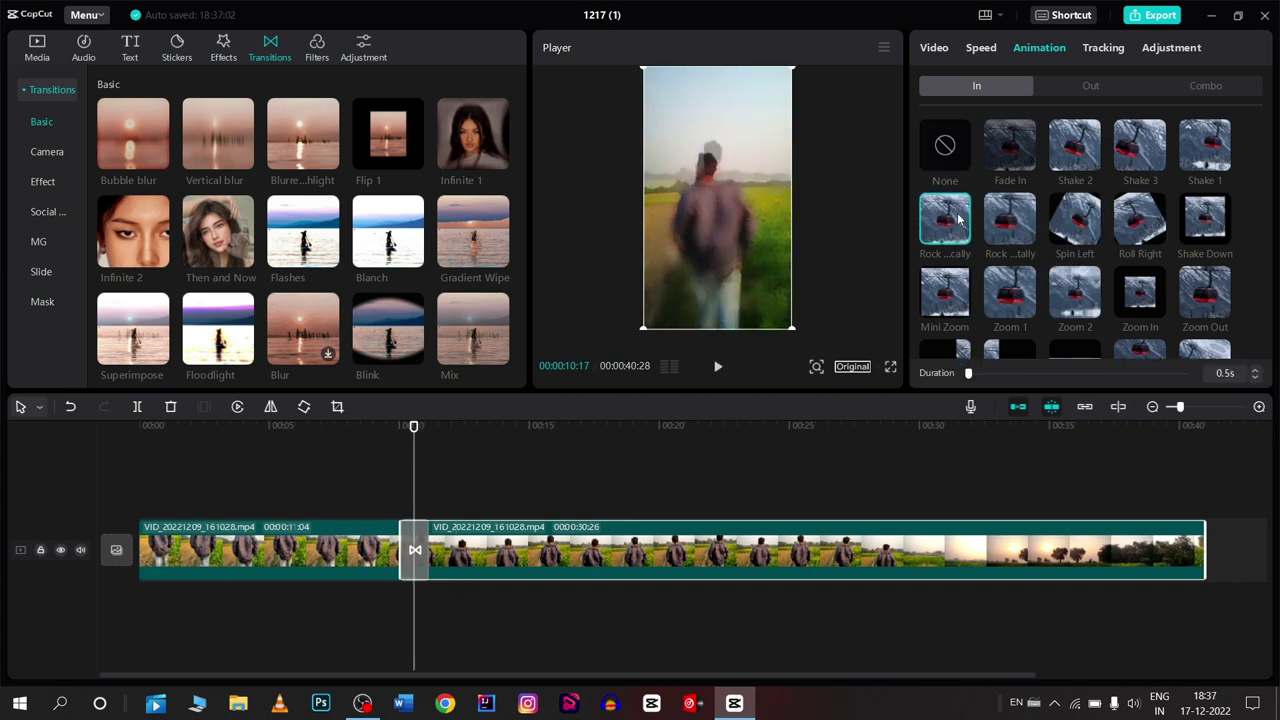
drag(972, 377, 980, 381)
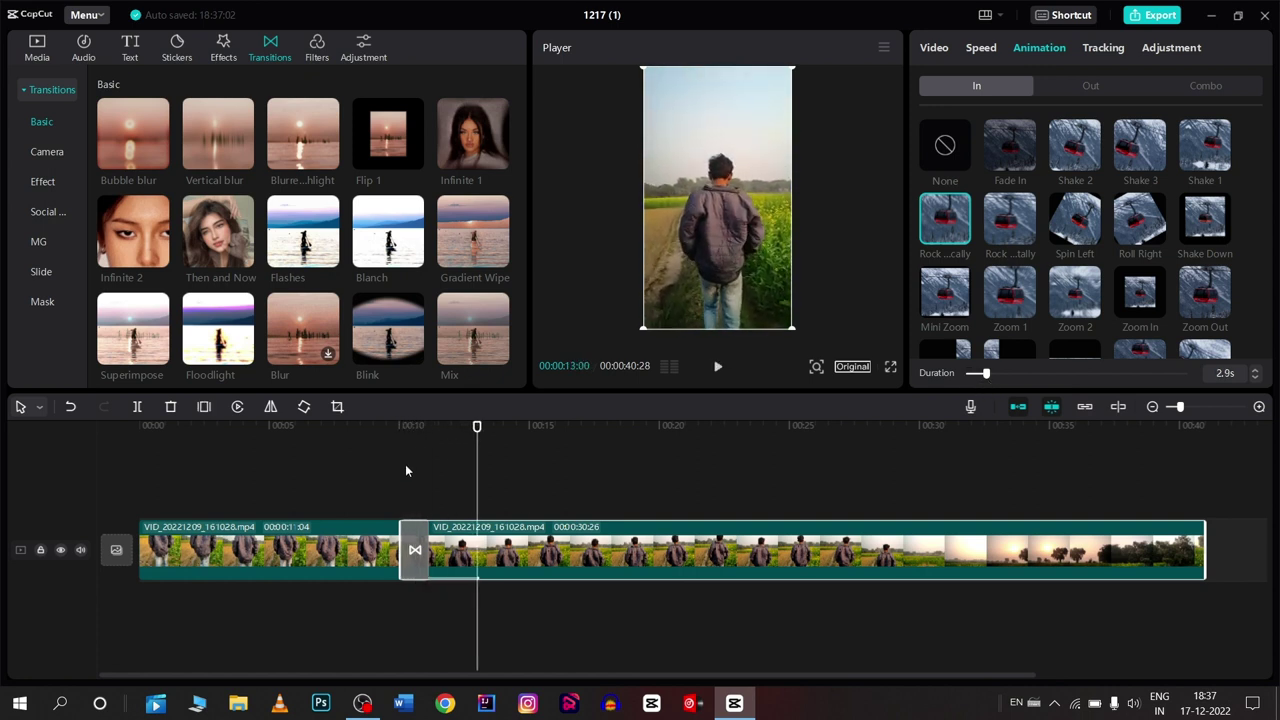
Play back the beginning of the second clip to preview its entrance animation
click(360, 448)
key(space)
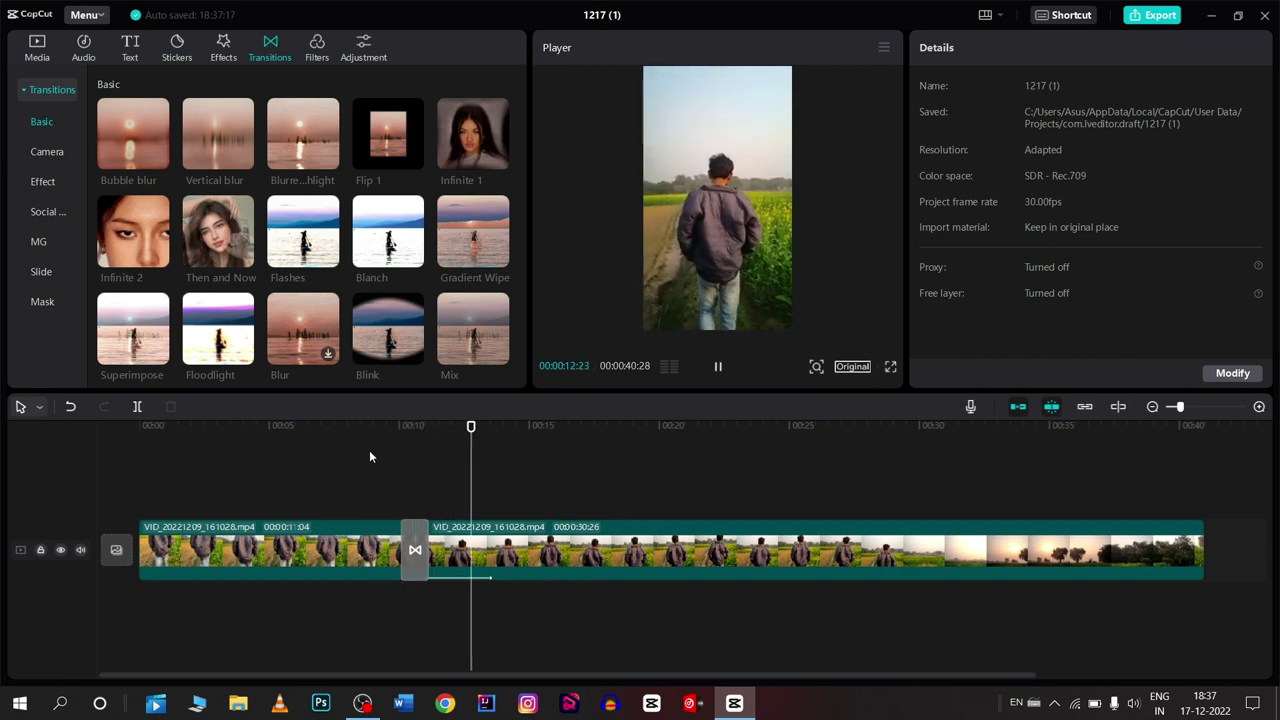
click(398, 471)
key(space)
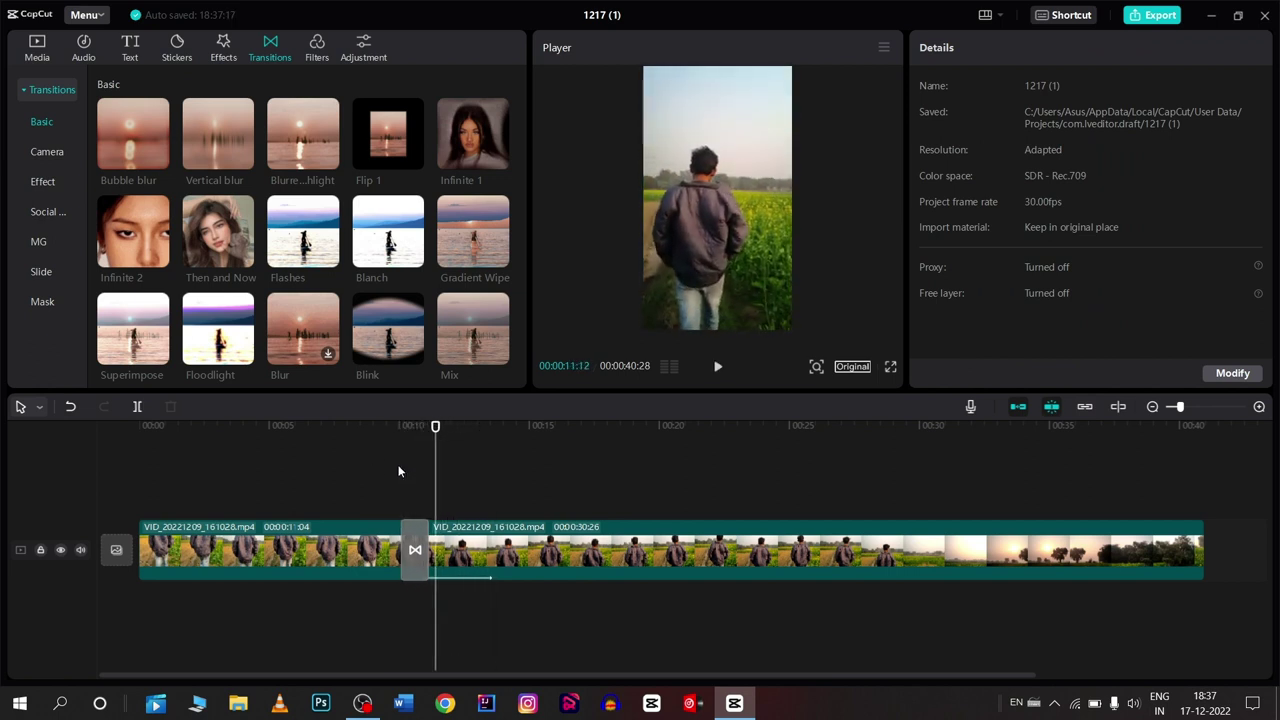
Select the clip after the transition and apply the Fade Out exit animation
click(524, 549)
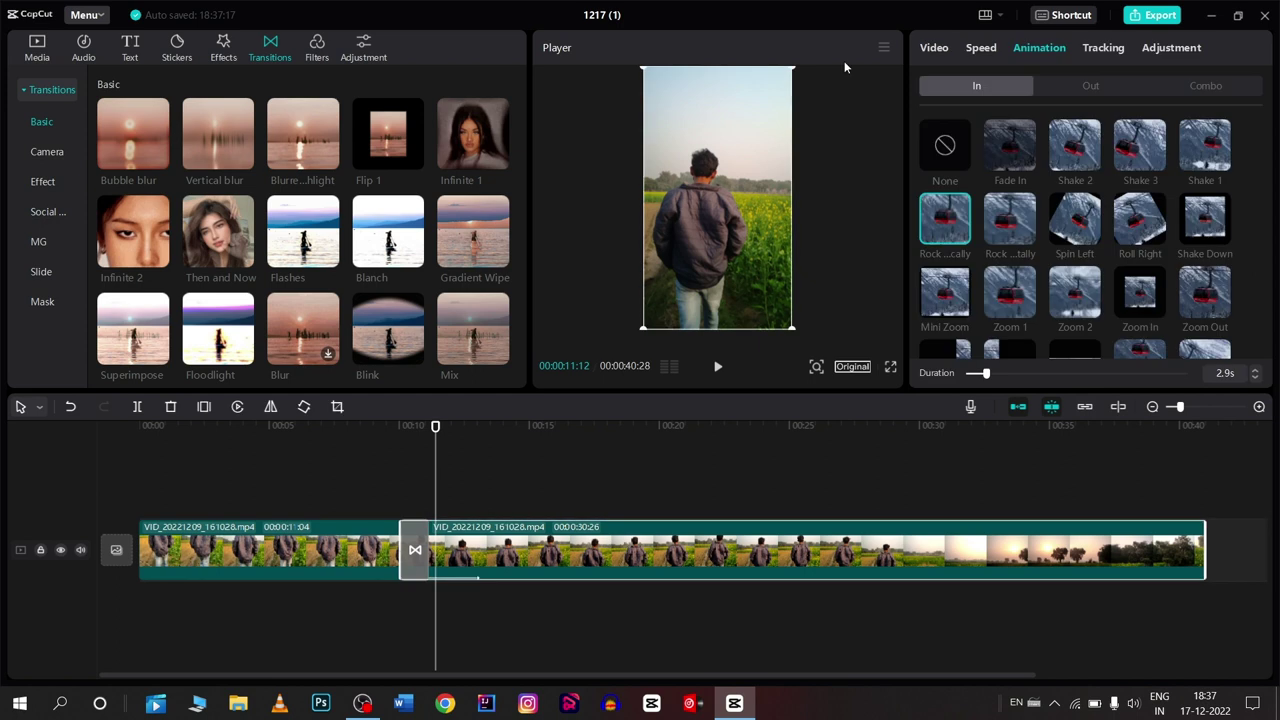
click(1100, 89)
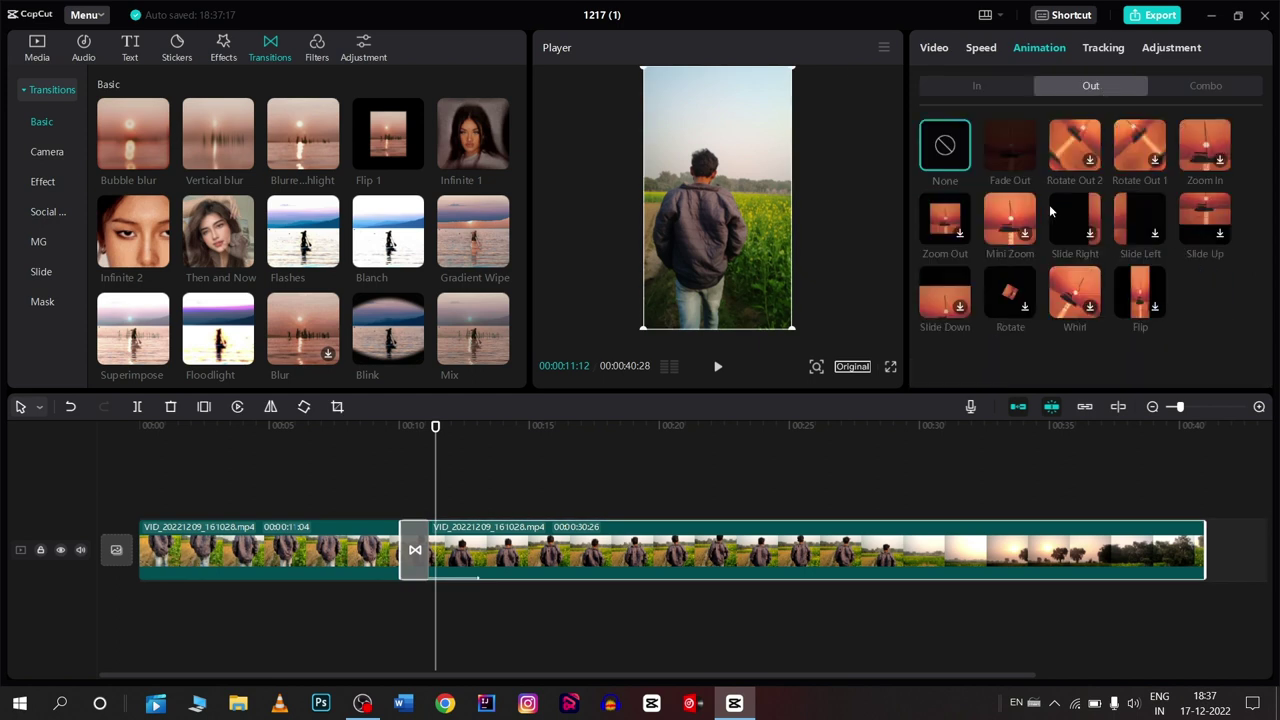
click(1021, 153)
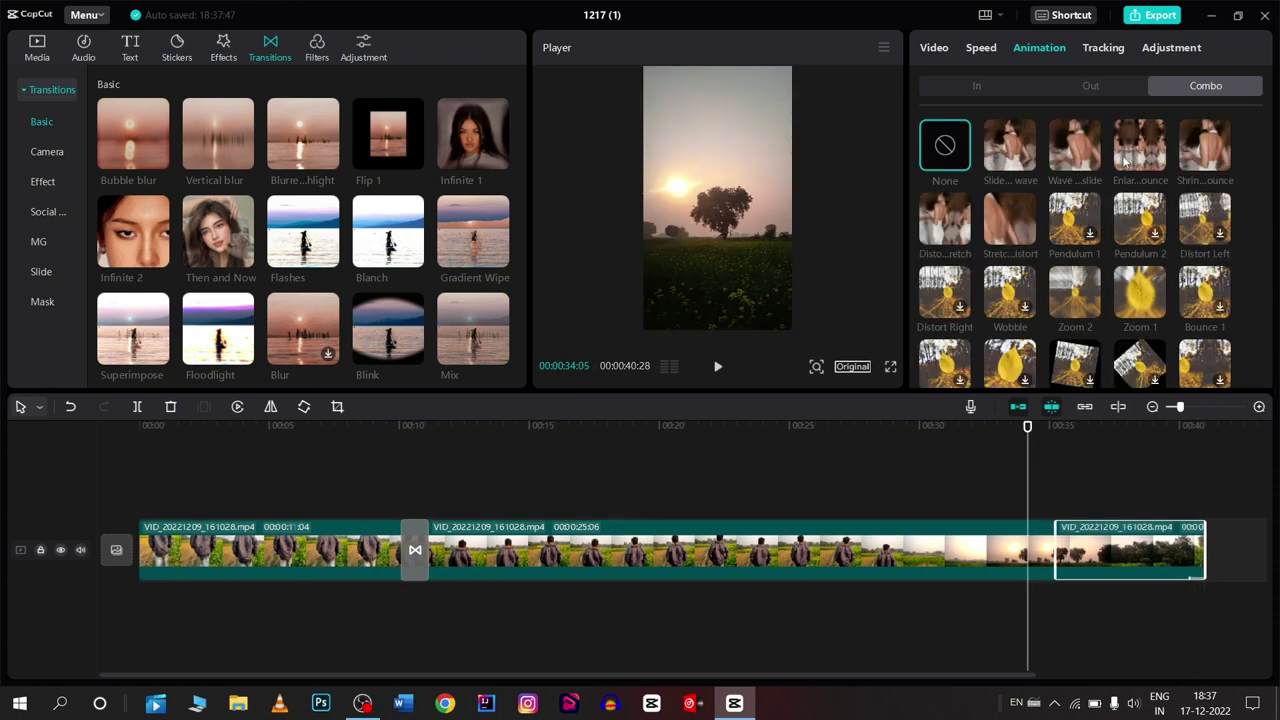
Try the Distort and Stretch combo animation on the last clip, then replace it with the Stretch and Distort one
click(952, 226)
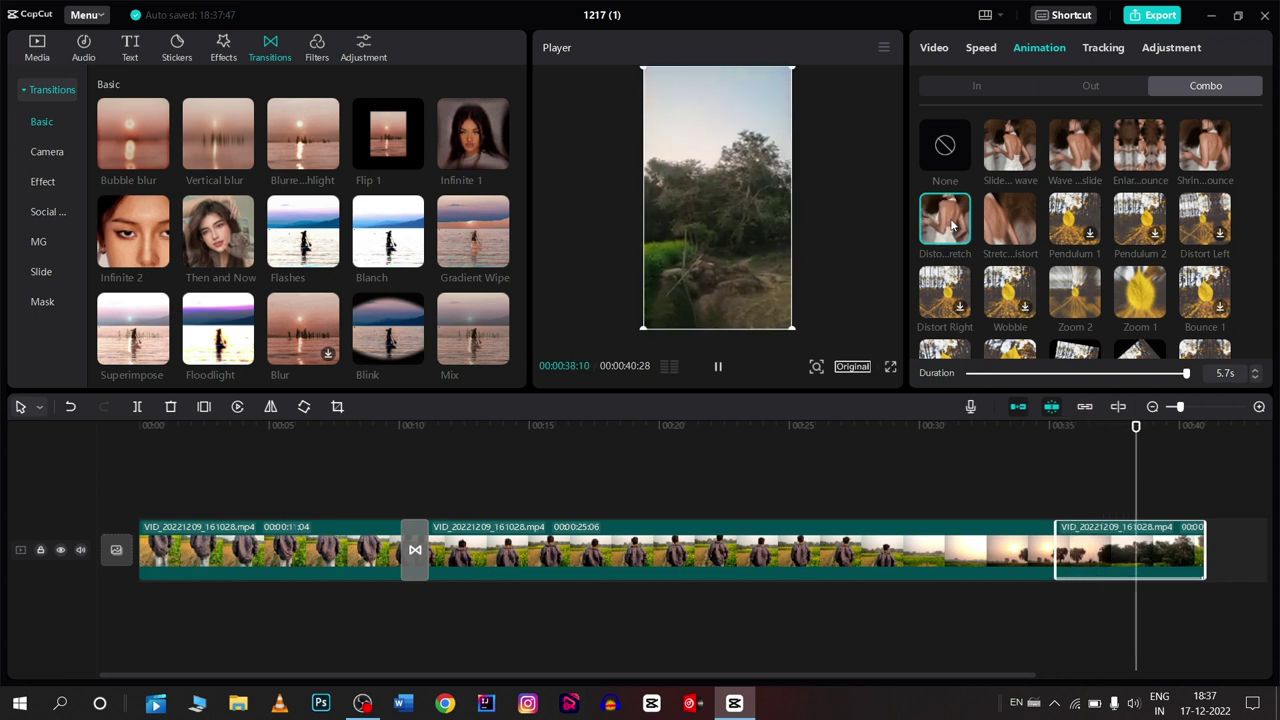
click(1000, 218)
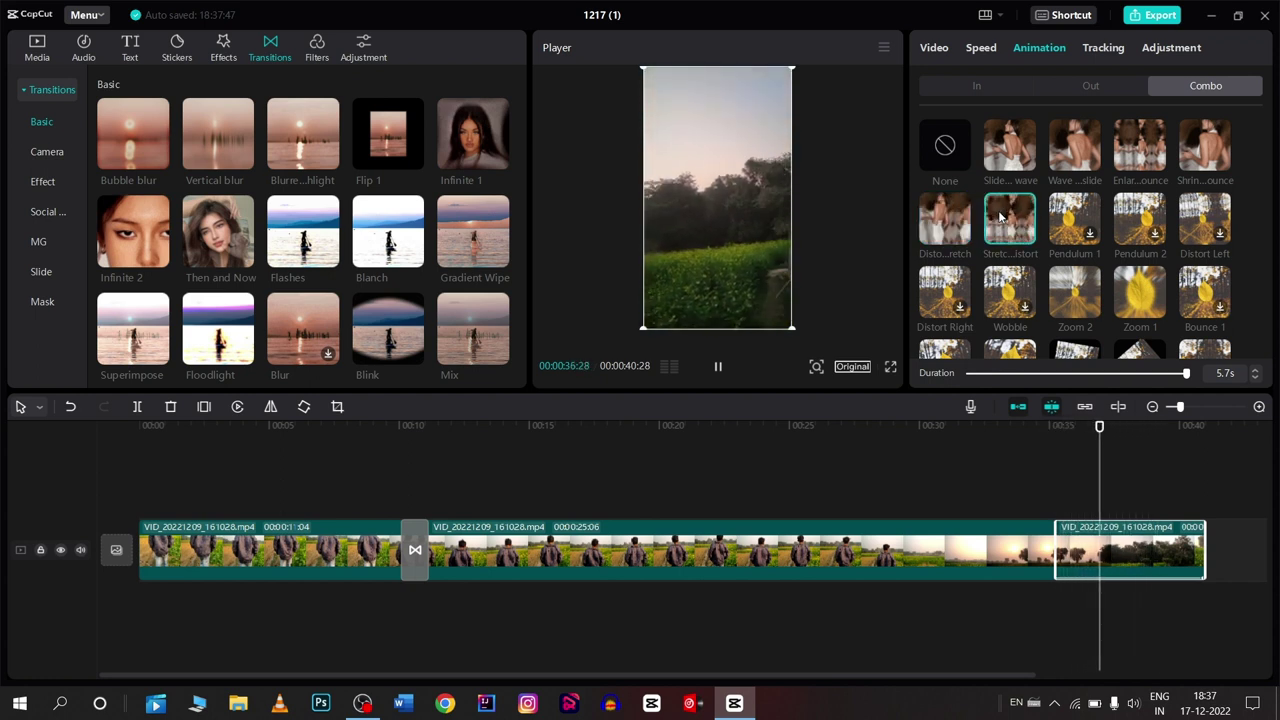
Try the first Slide and wave combo animation on the last clip, then replace it with 3D card 3
click(1025, 140)
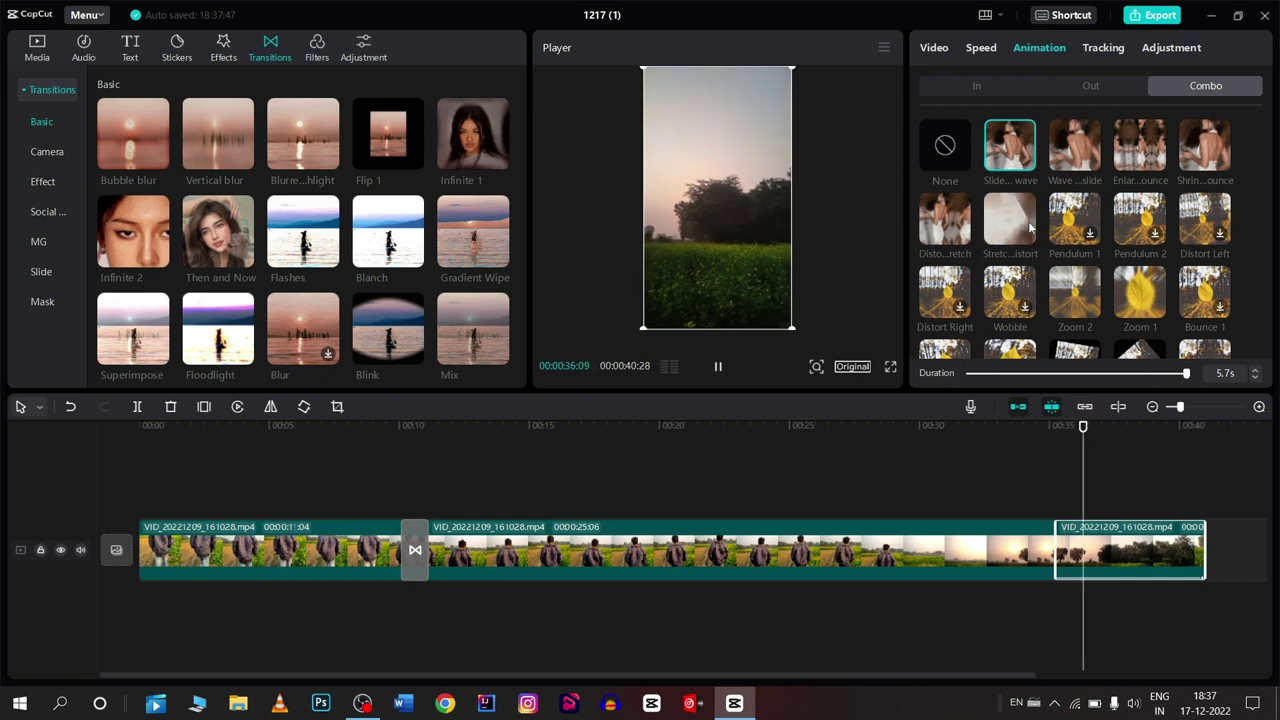
scroll(1028, 200, down, 6)
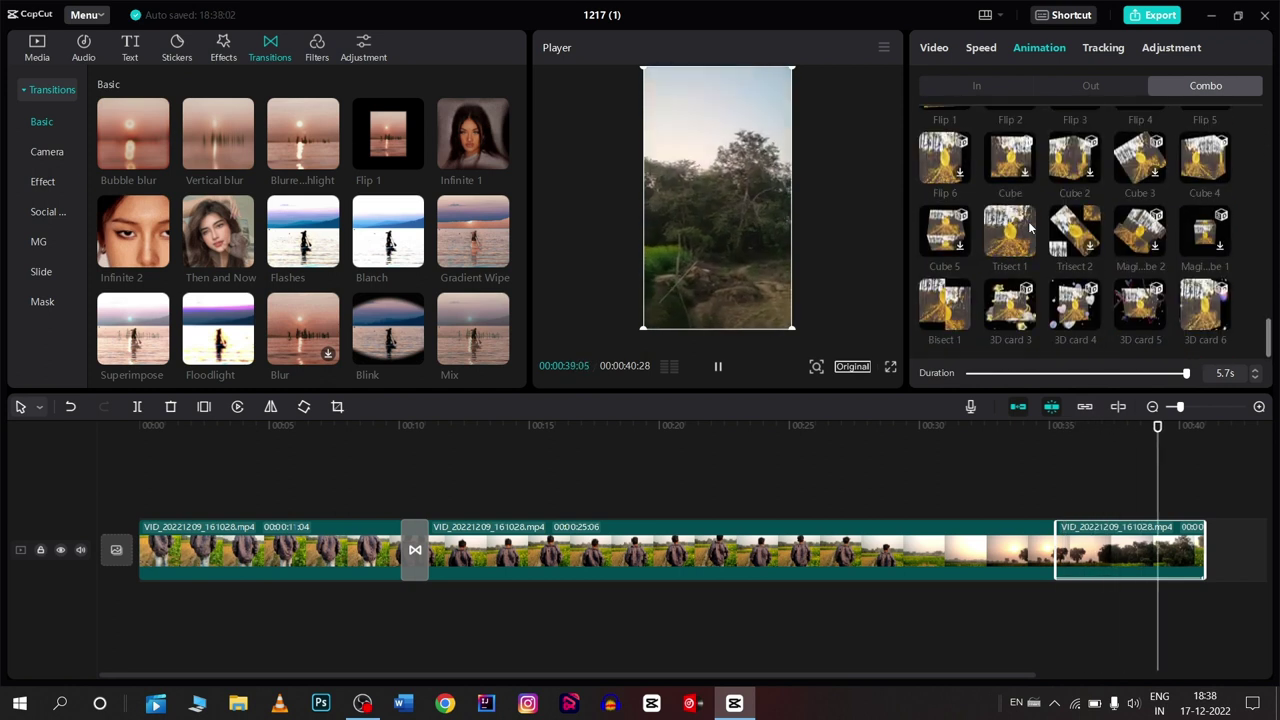
click(1020, 320)
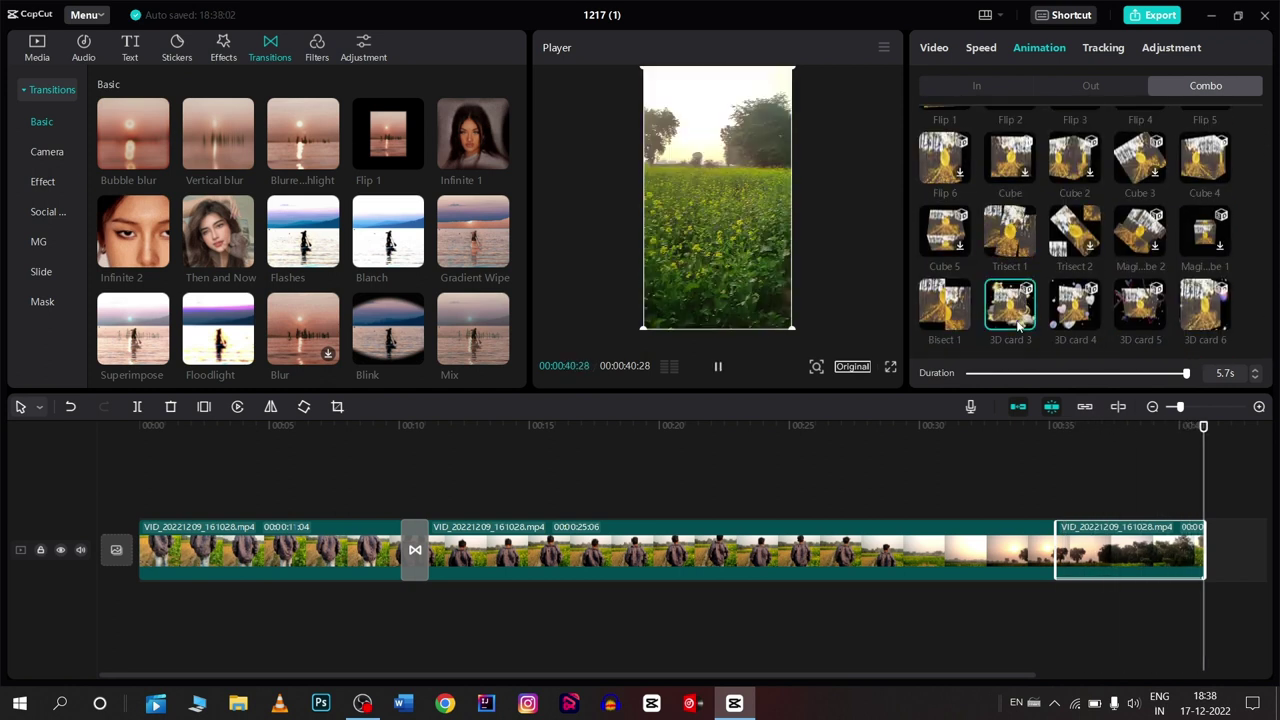
click(600, 490)
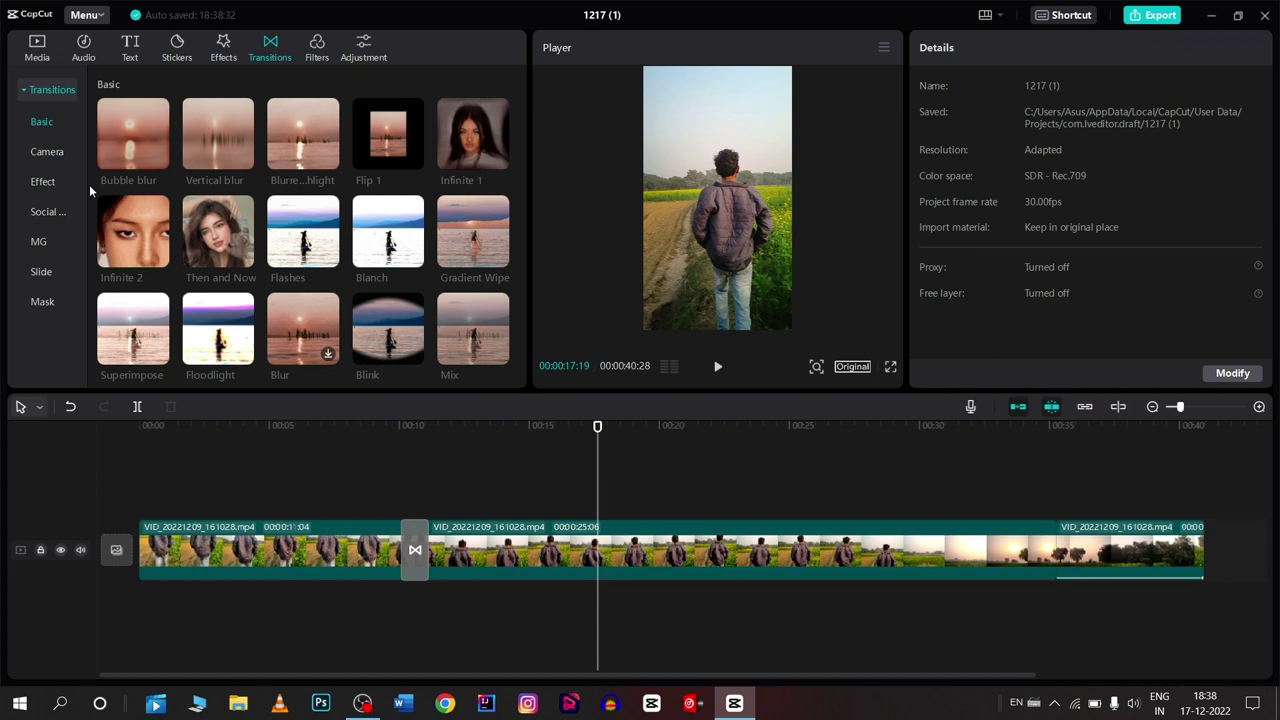
Preview the default text and the first trending text effect, and look through the text effect categories
click(130, 47)
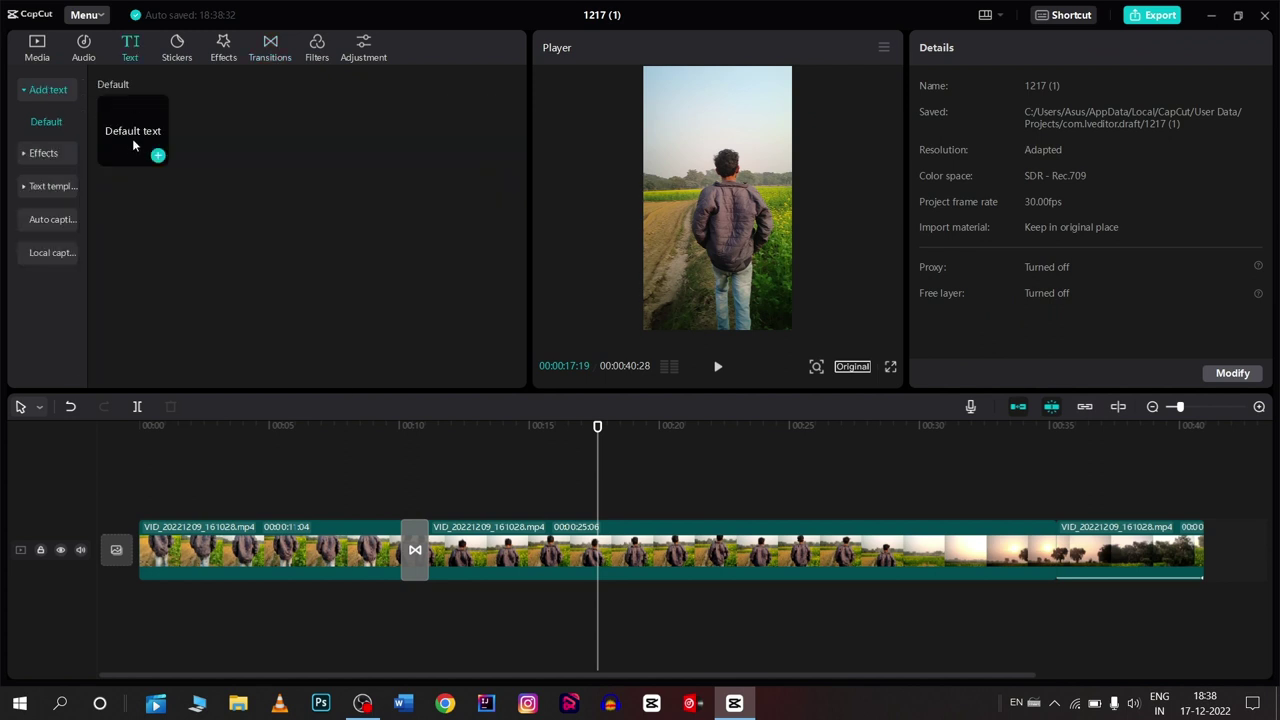
click(132, 138)
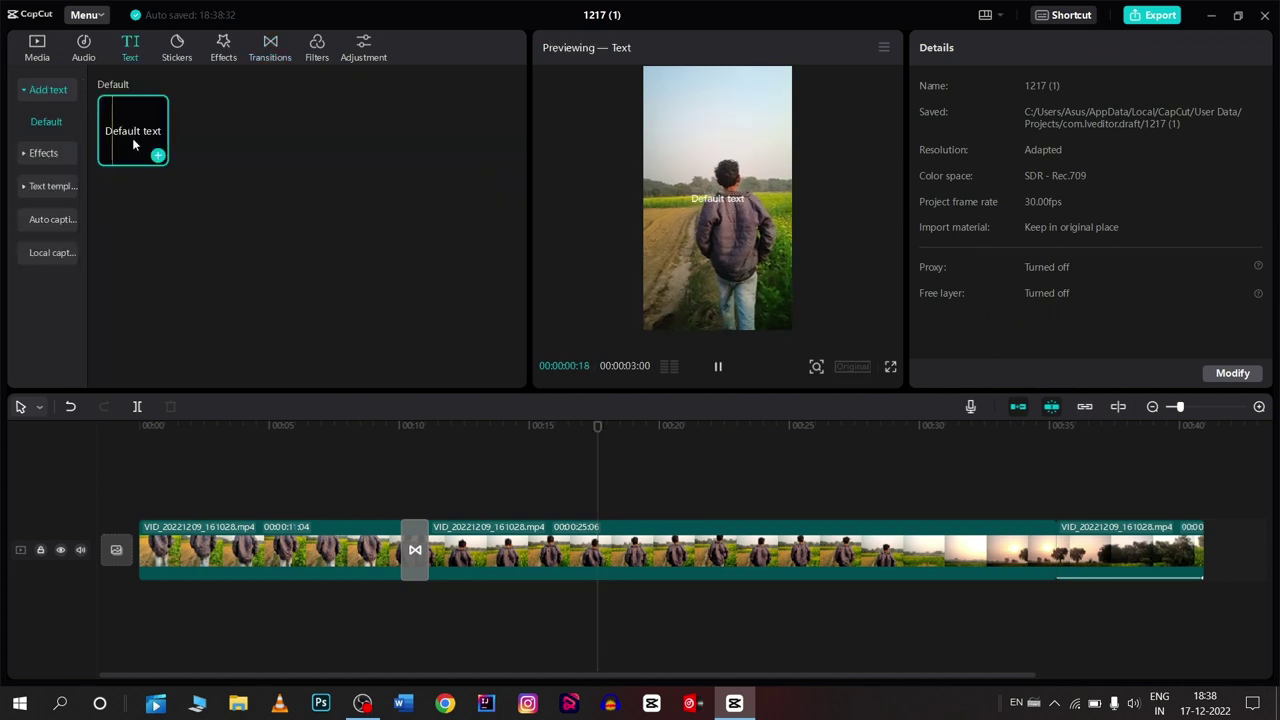
click(44, 154)
click(74, 185)
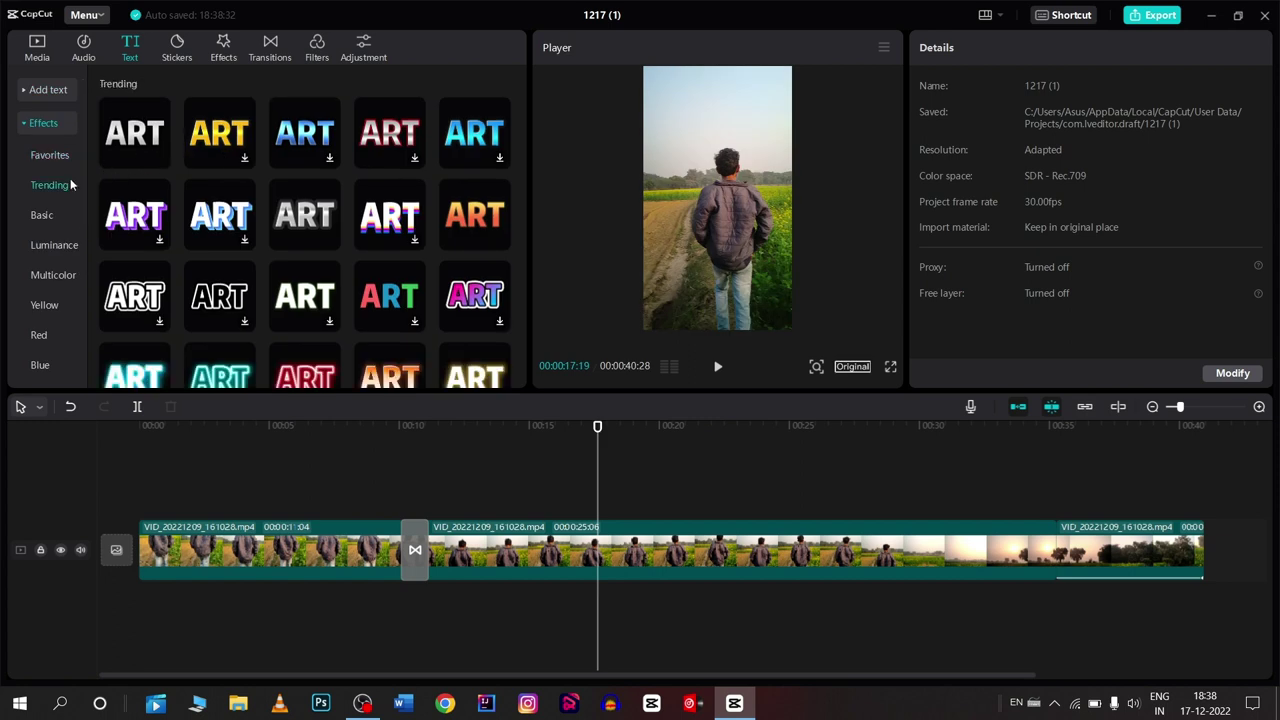
click(137, 145)
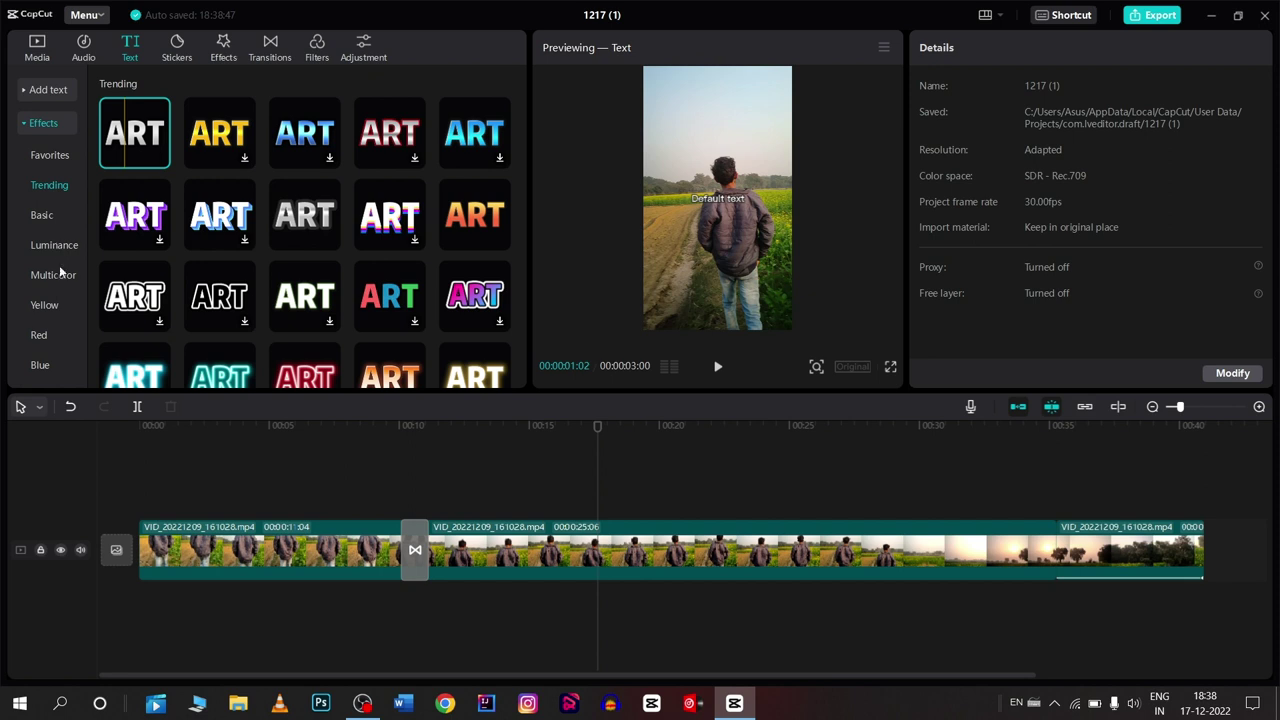
scroll(60, 200, down, 3)
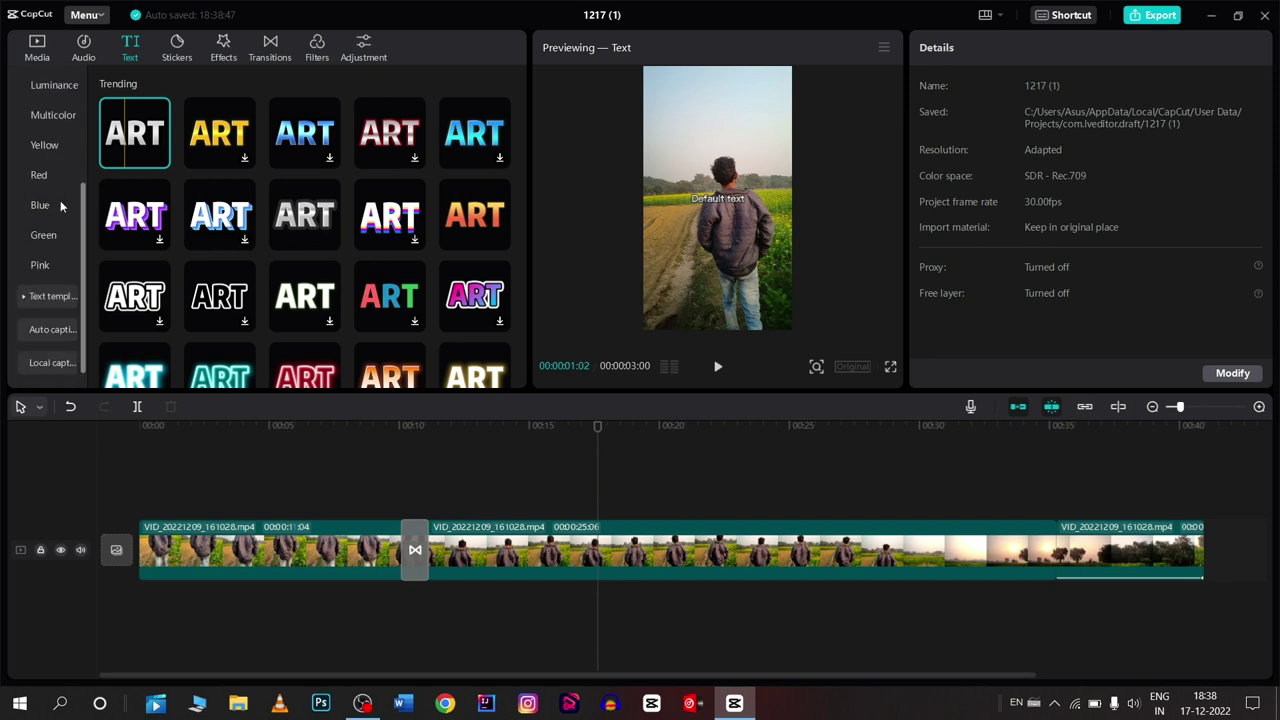
Preview the Start Game title template and add it above the second clip at the playhead
click(44, 298)
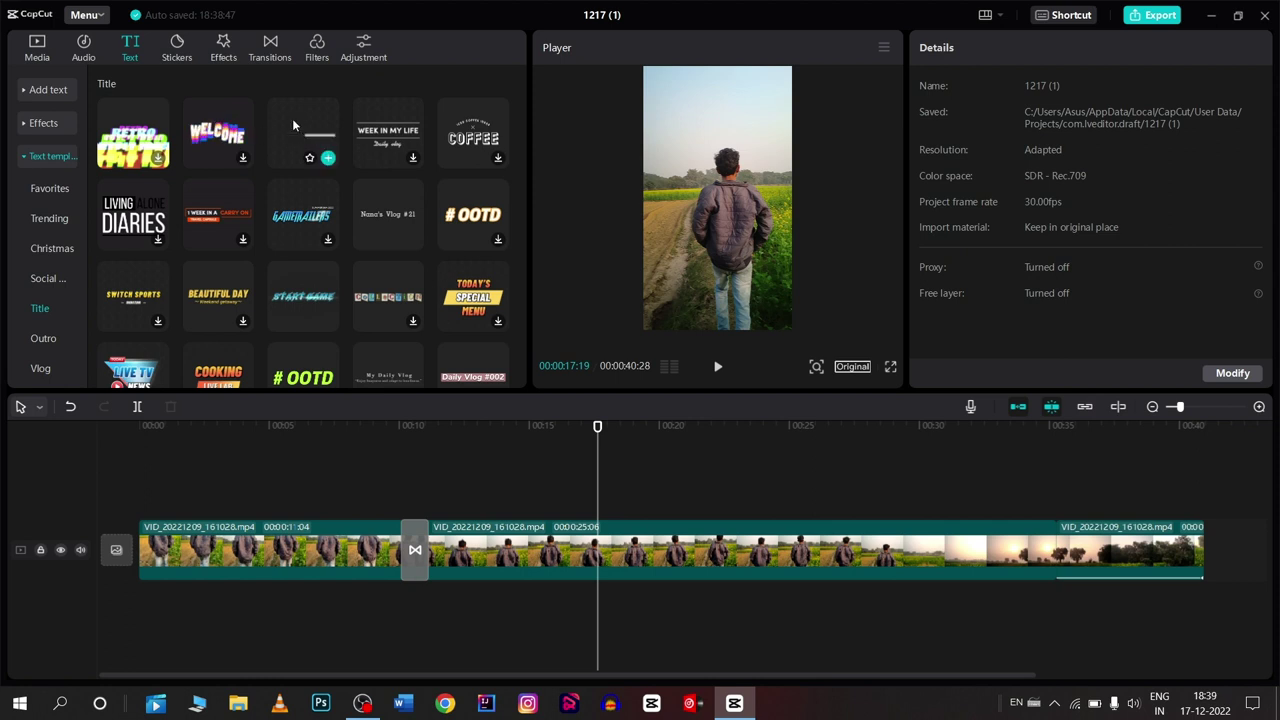
click(307, 315)
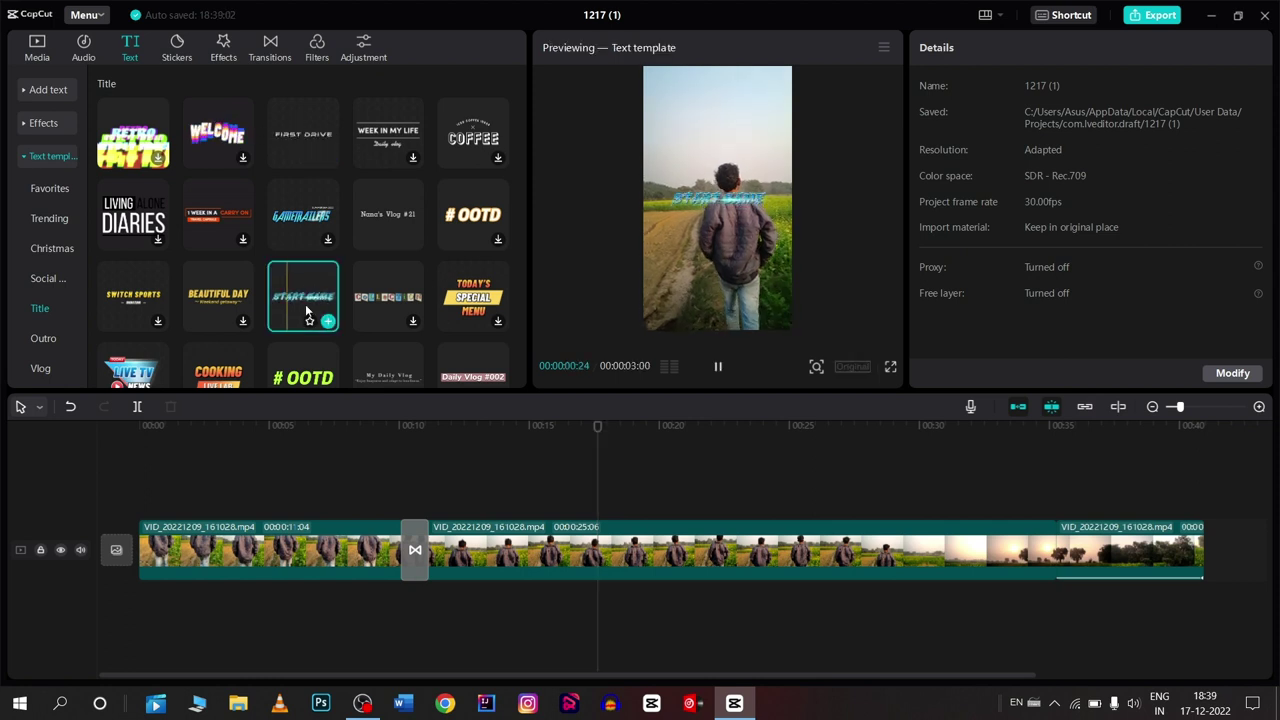
key(space)
drag(307, 315, 486, 452)
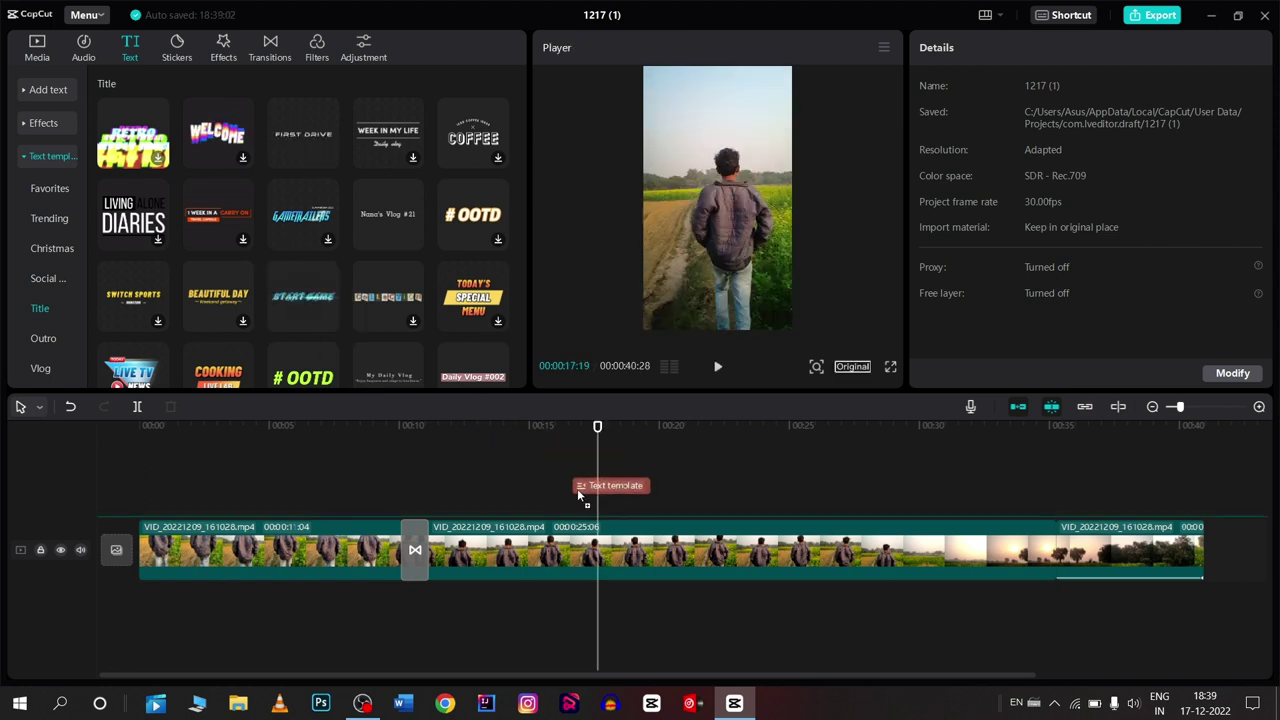
drag(577, 488, 589, 506)
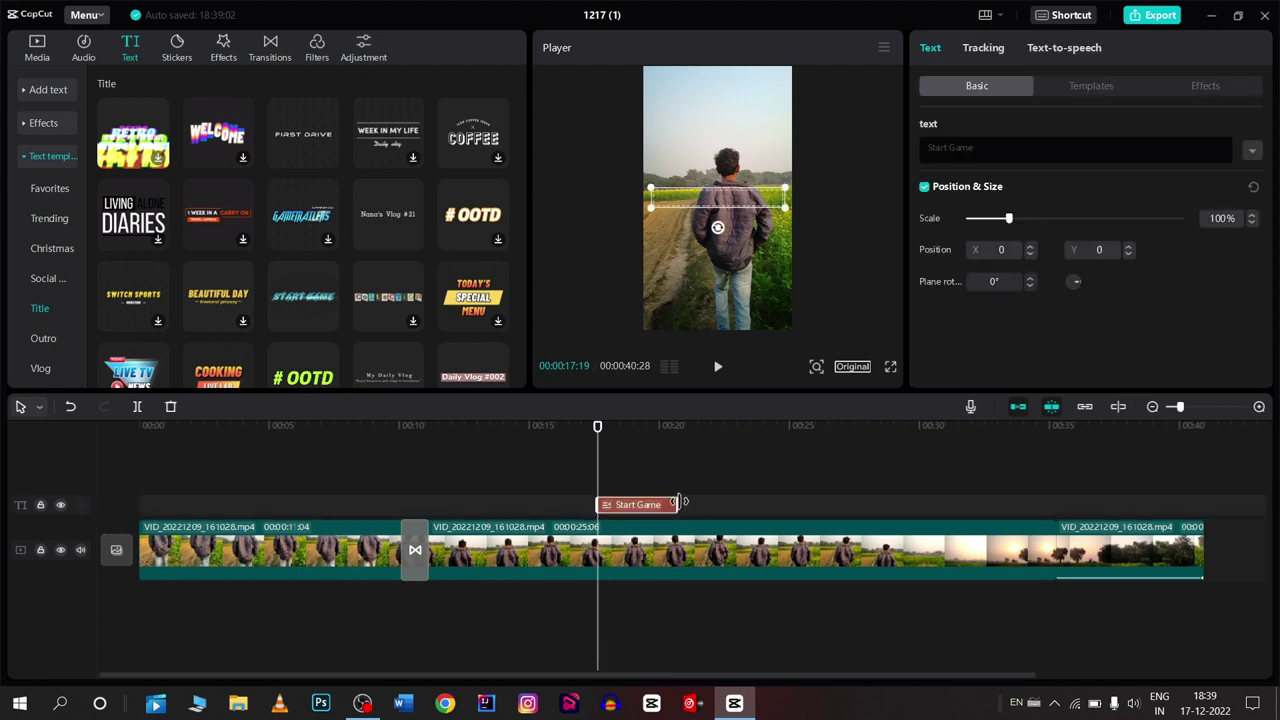
Lengthen the Start Game title to about 15 s and move it to the beginning of the timeline
drag(680, 501, 841, 490)
drag(710, 511, 227, 508)
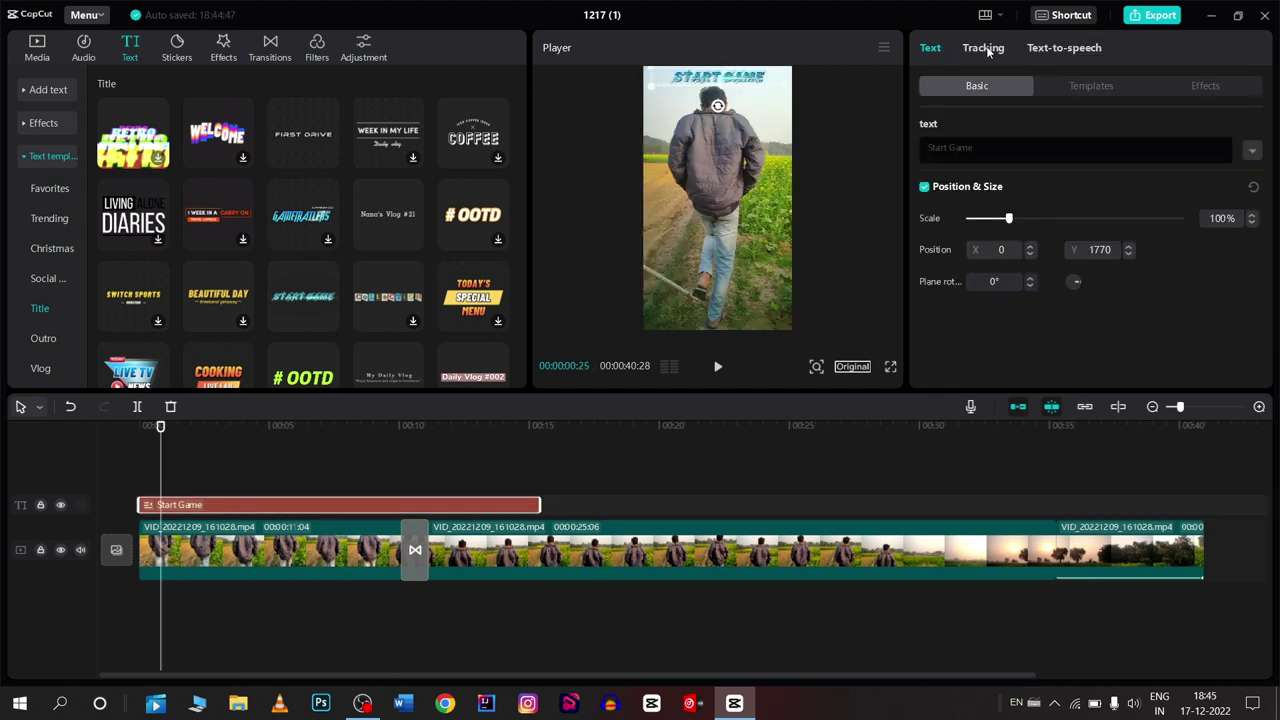
Apply forward motion tracking of the walking man to the Start Game title and play back the result
click(984, 48)
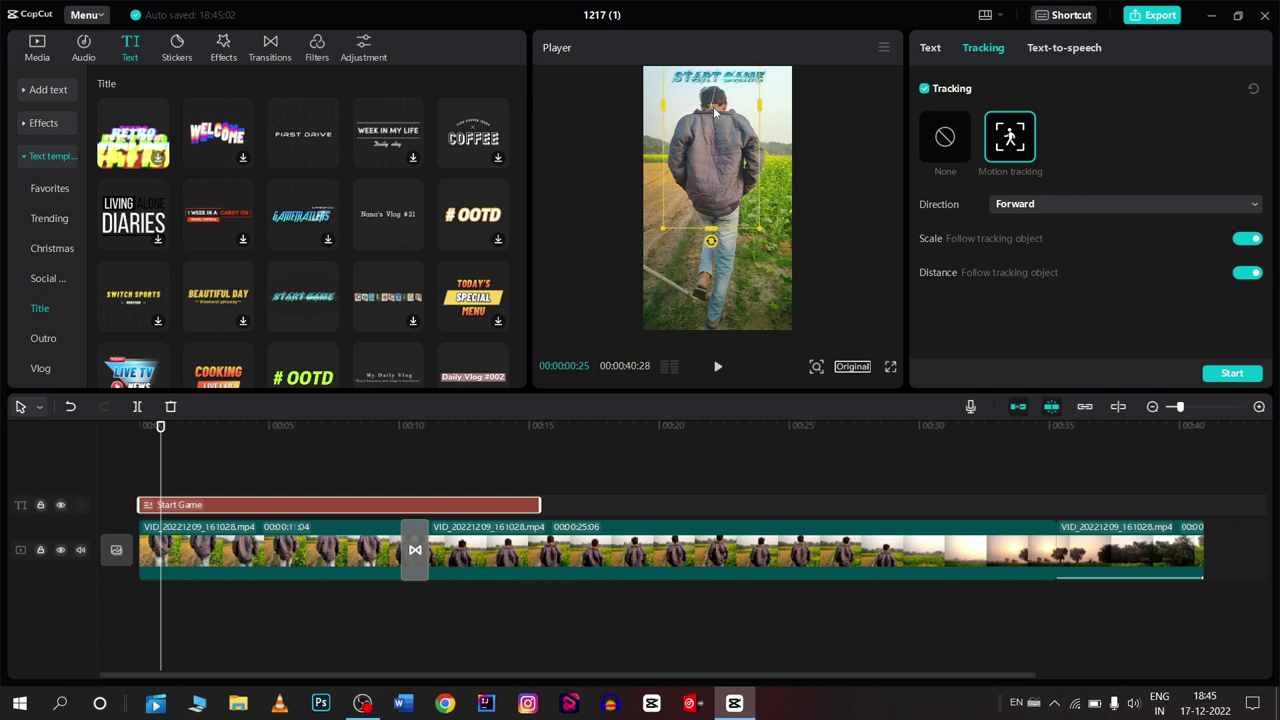
click(1231, 374)
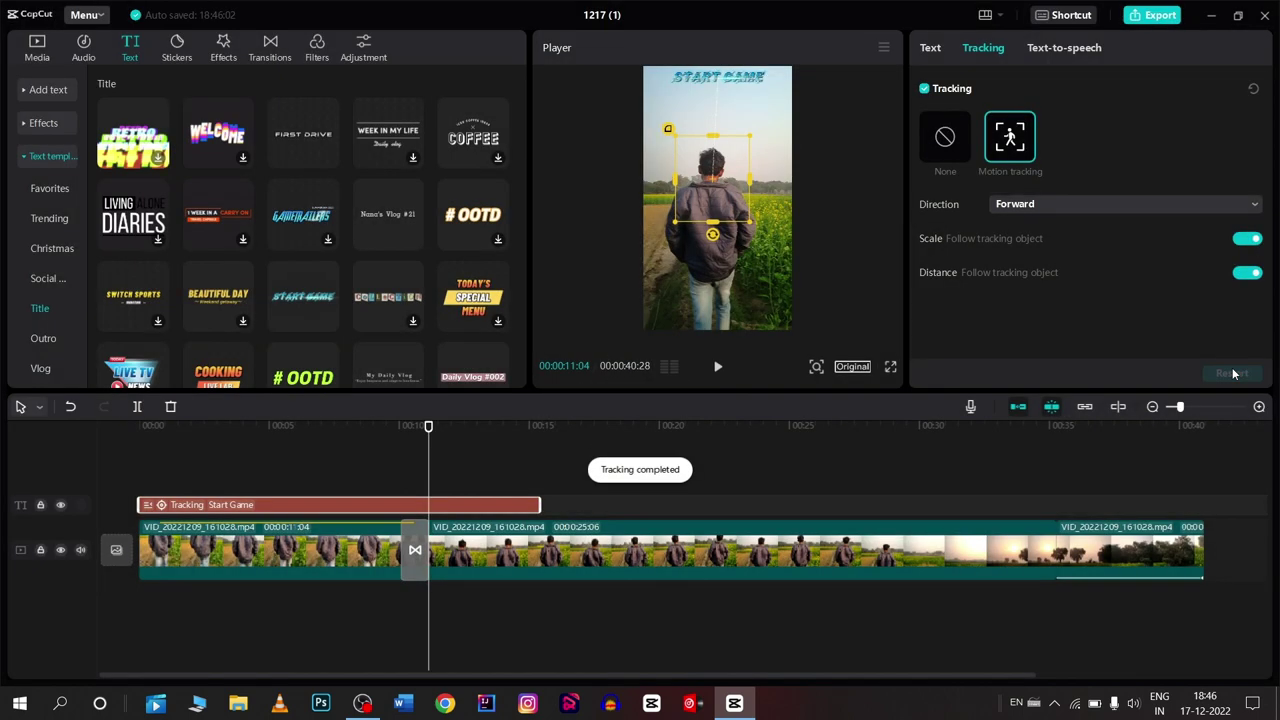
click(209, 608)
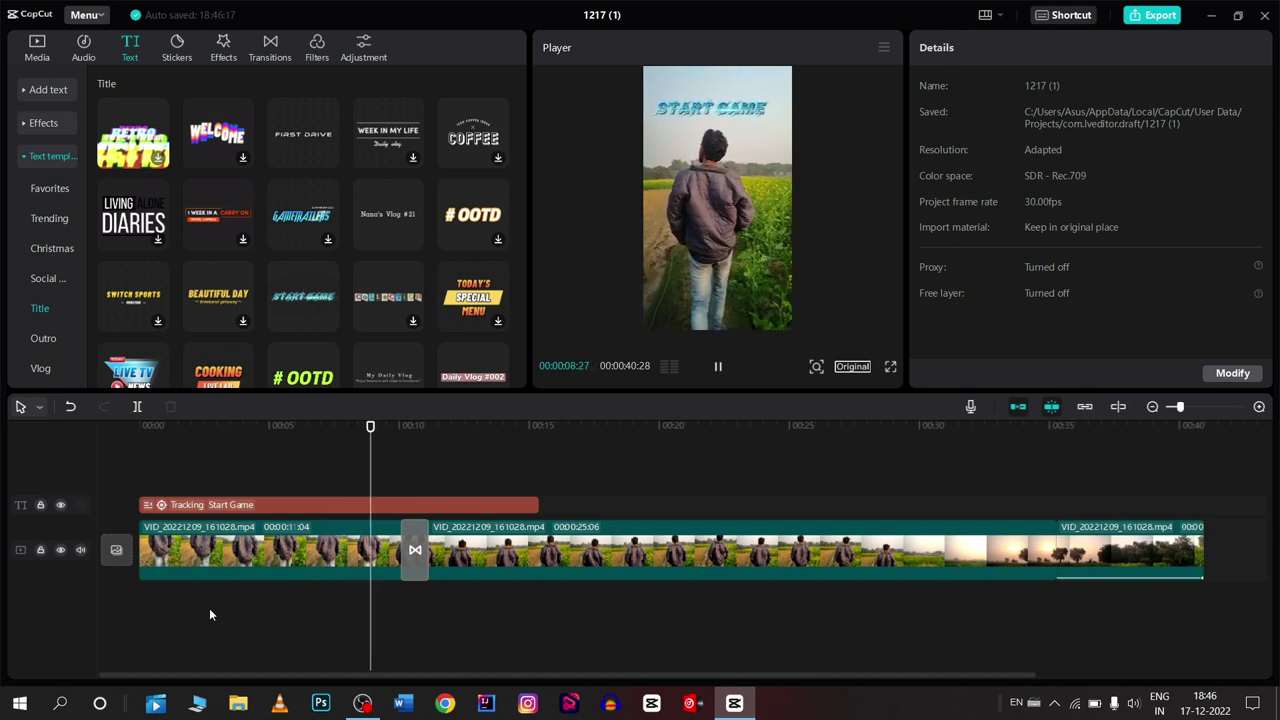
Shorten the Start Game title so that it ends at the transition between the first two clips
click(552, 425)
drag(537, 505, 412, 528)
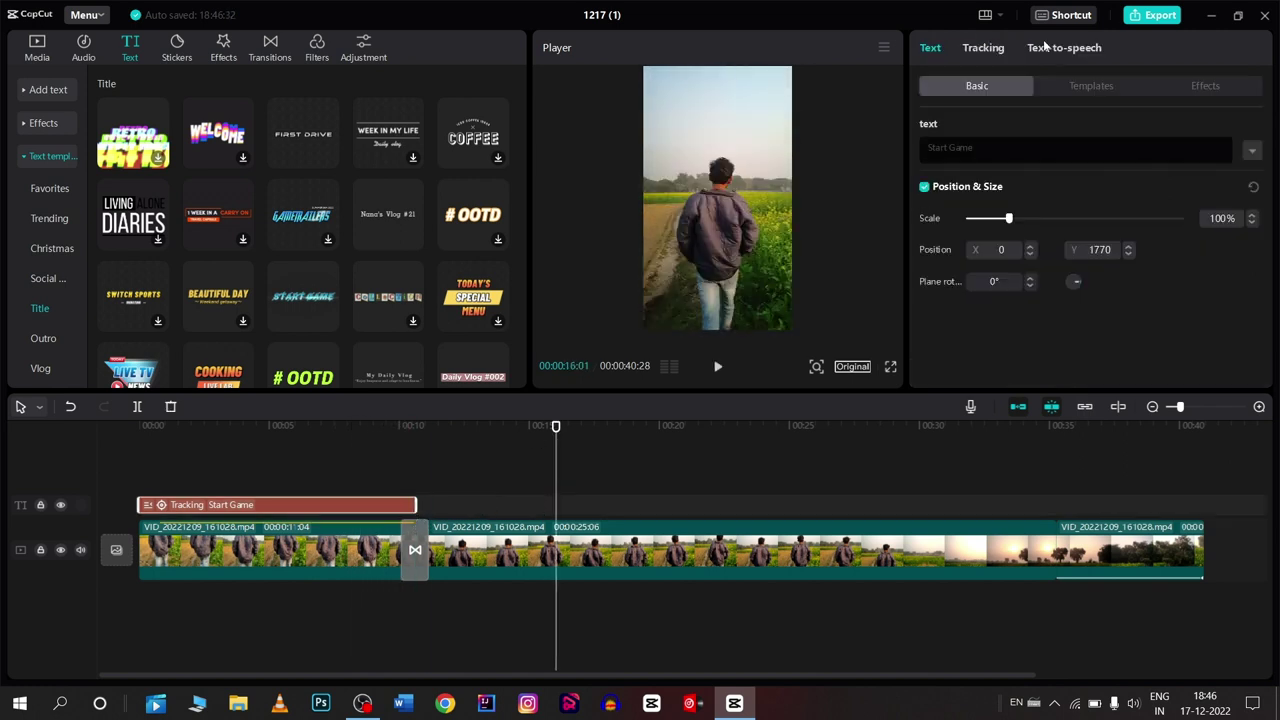
Examine the Start Game title's text-to-speech options and its font, preset style and spacing settings
click(1044, 47)
scroll(1024, 254, down, 2)
scroll(1024, 254, up, 2)
click(926, 48)
scroll(1115, 358, up, 5)
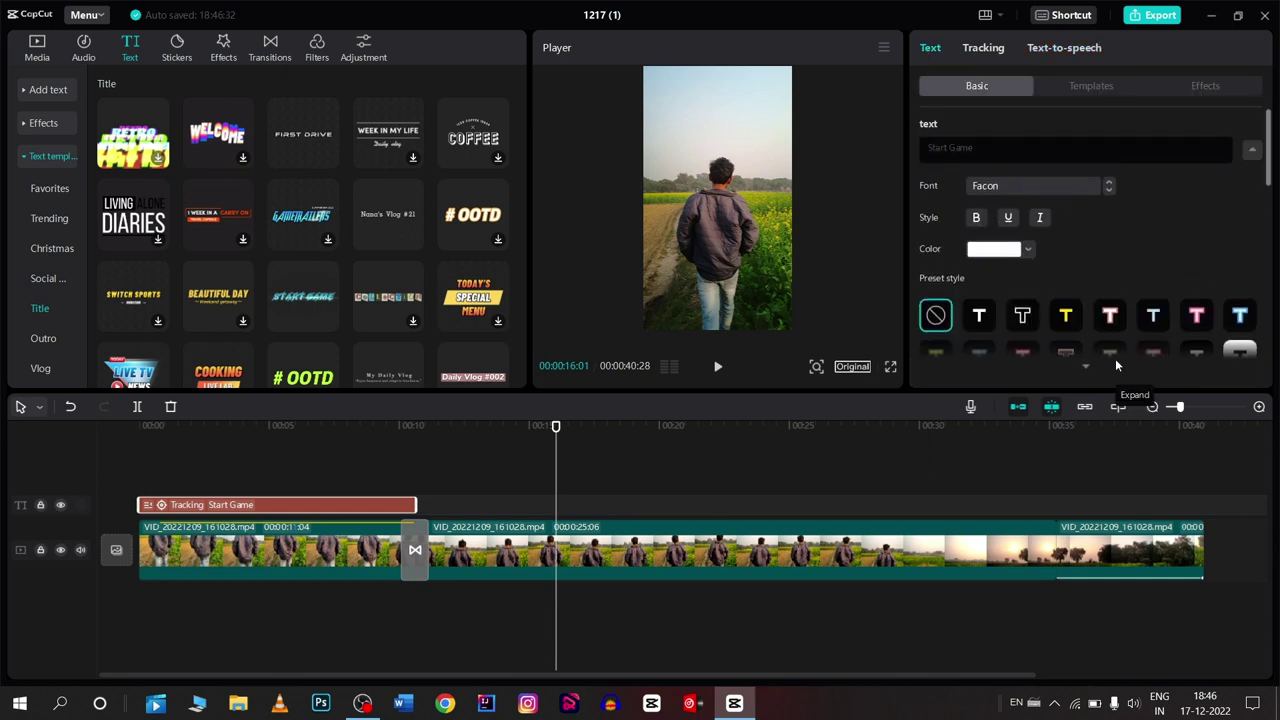
scroll(1115, 358, down, 2)
click(1078, 273)
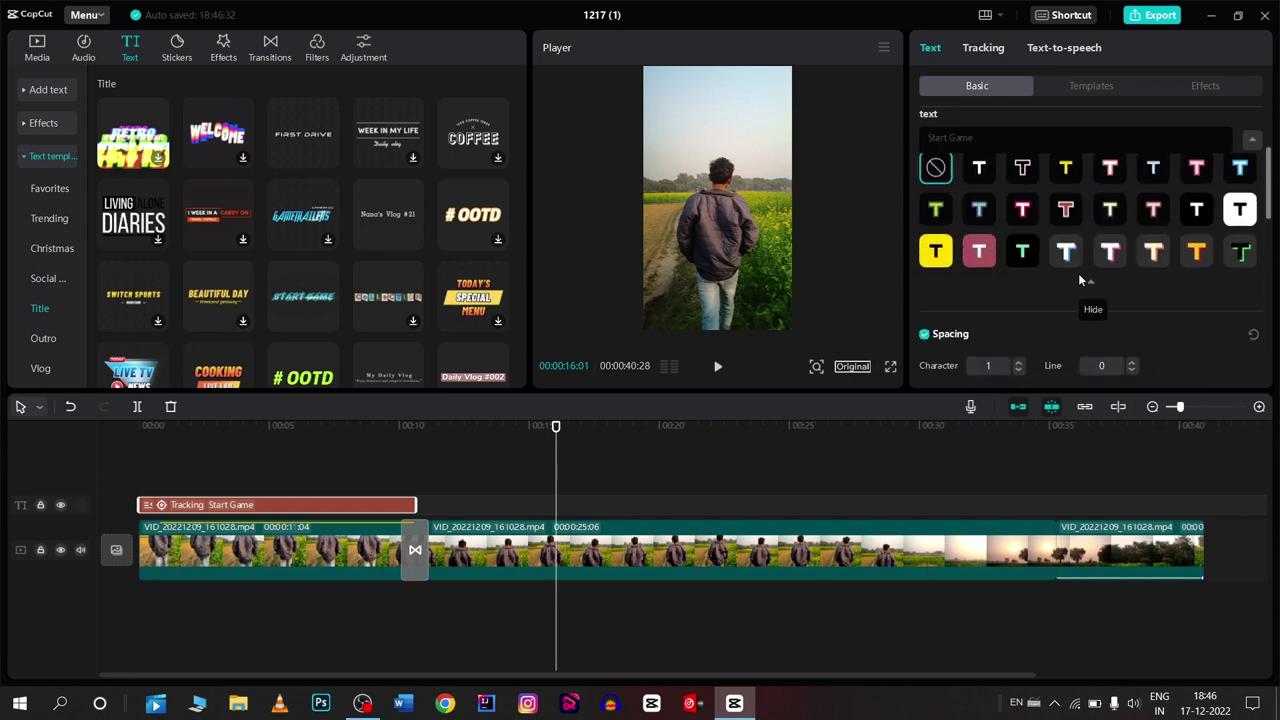
scroll(953, 253, down, 5)
scroll(949, 301, down, 2)
scroll(949, 301, up, 8)
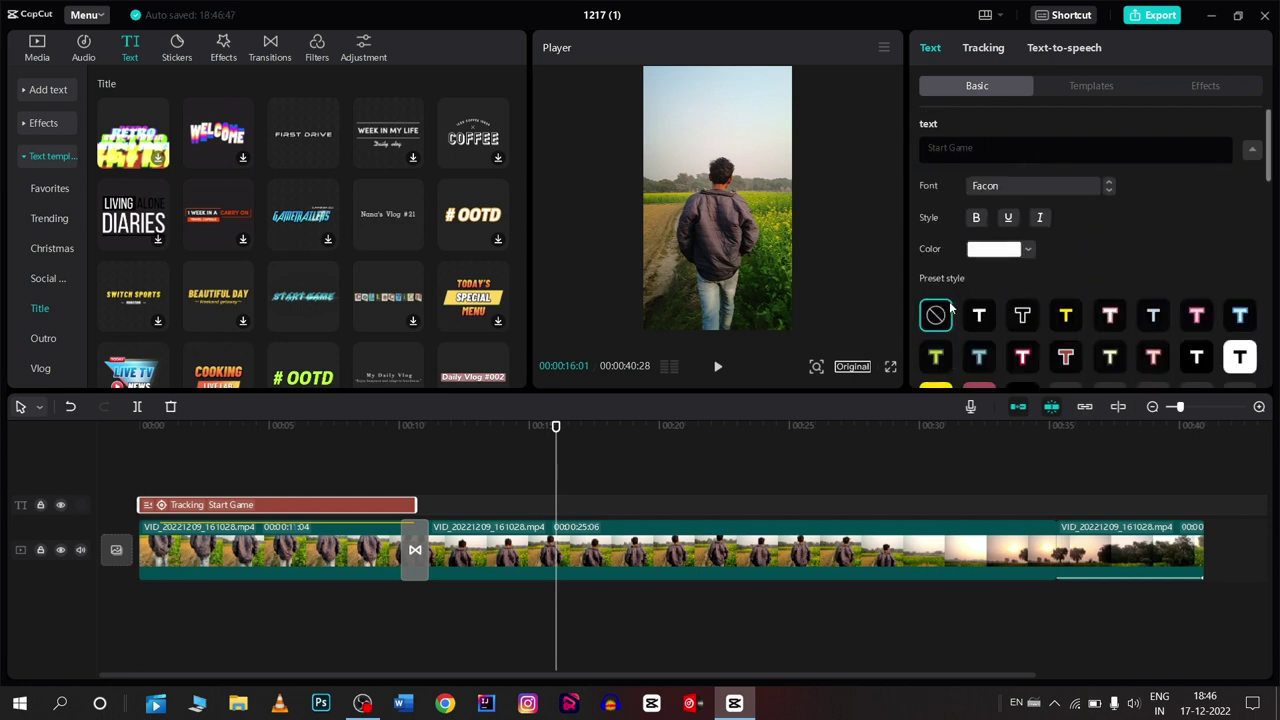
Look through the alternative templates and text effects available for the Start Game title
click(1065, 92)
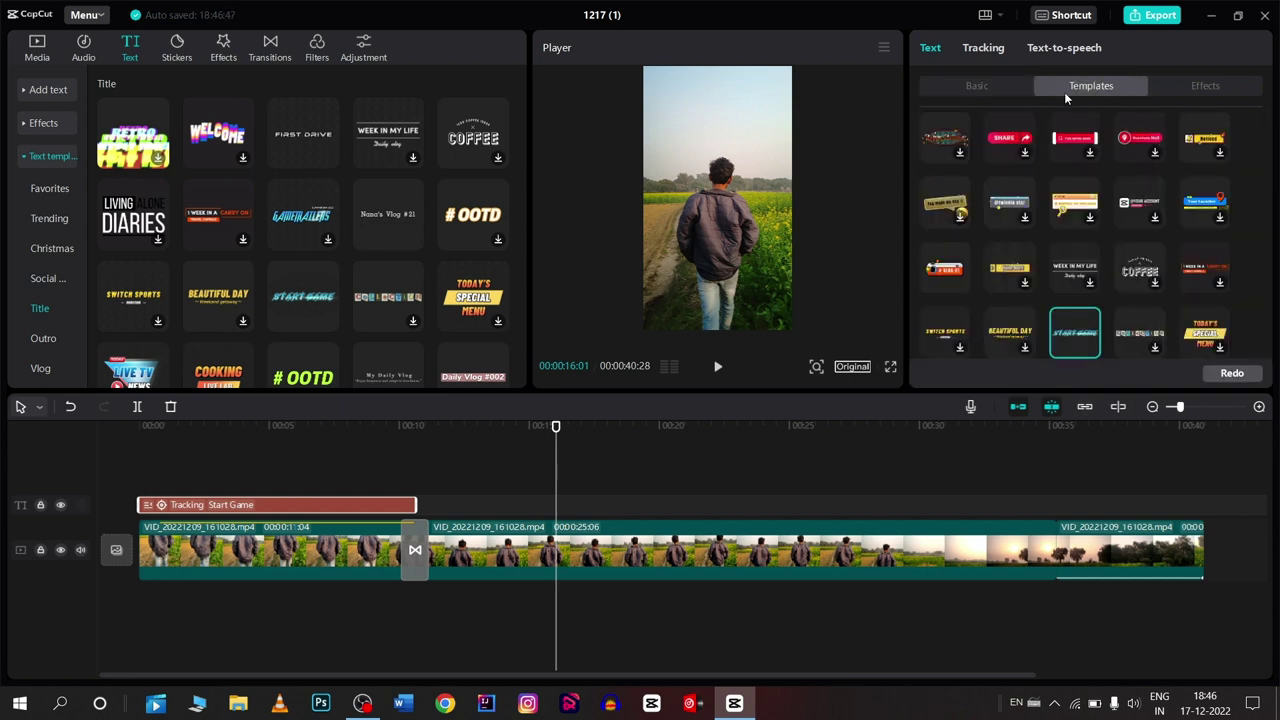
scroll(1054, 230, down, 5)
scroll(1054, 232, down, 10)
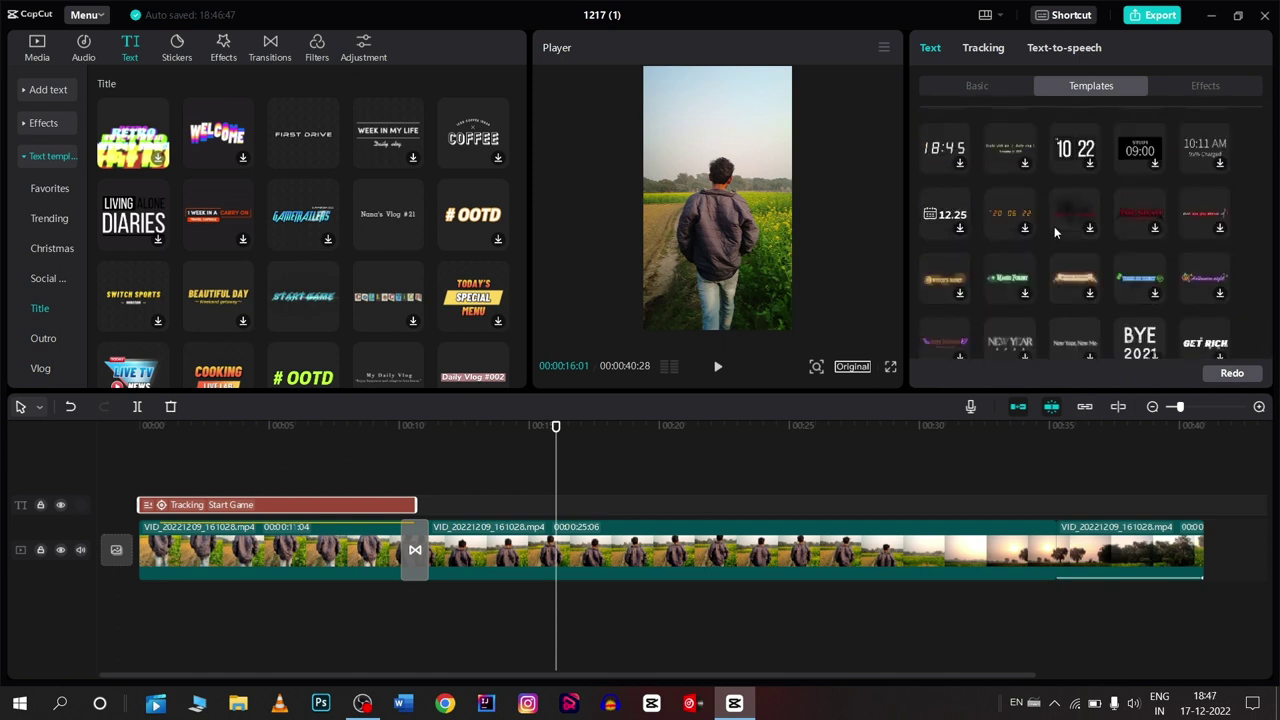
scroll(1054, 226, down, 3)
click(1171, 79)
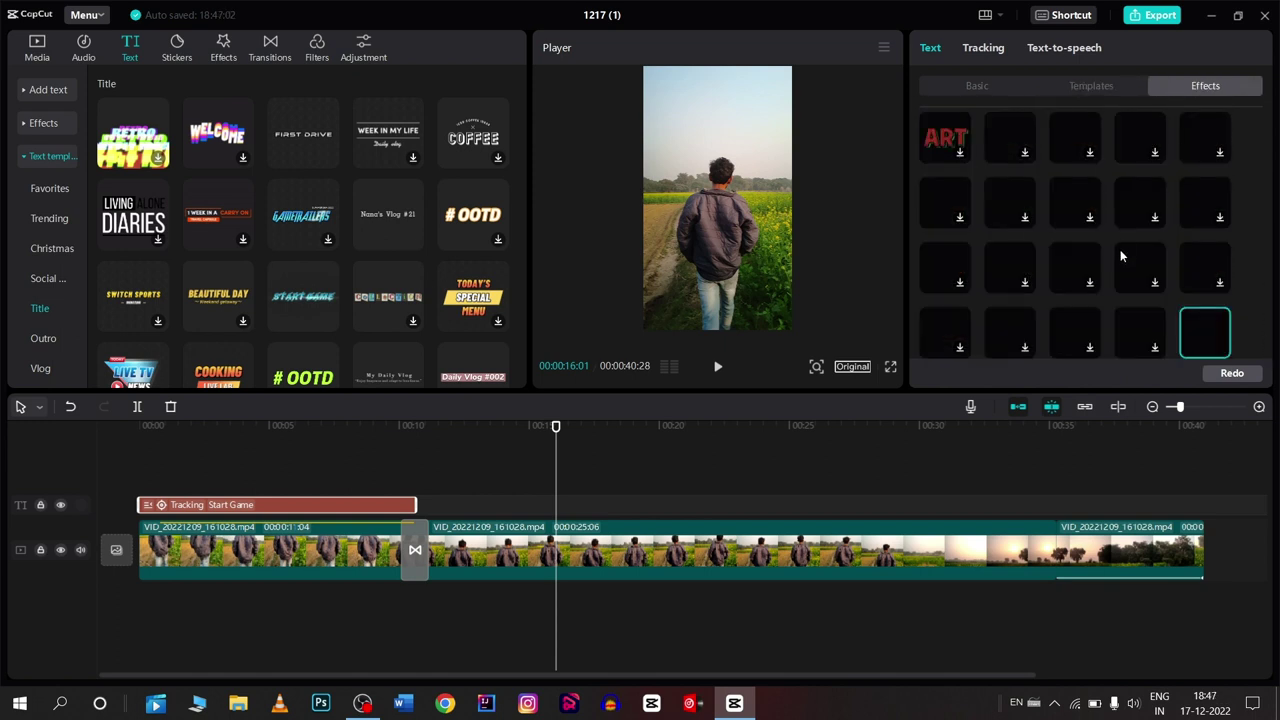
scroll(1078, 293, down, 2)
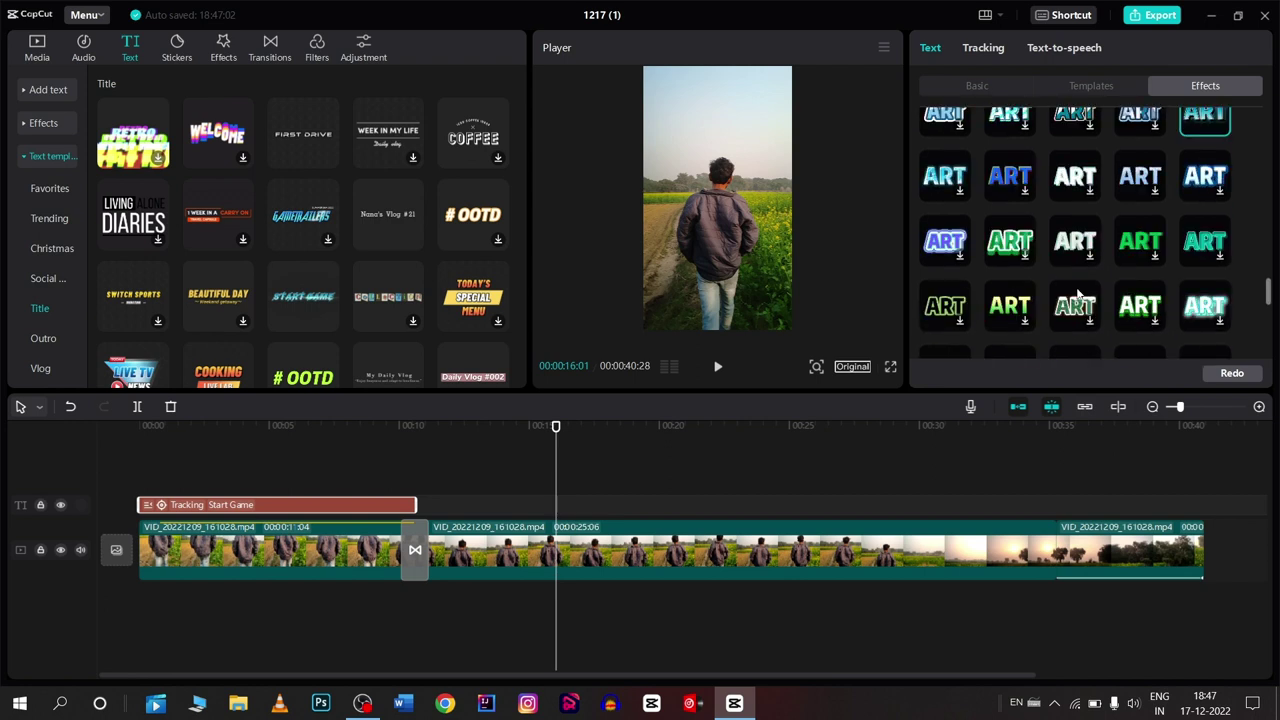
scroll(1078, 280, up, 5)
Add the angry storm cloud sticker above the title just before the 5 s mark and play it back
click(177, 50)
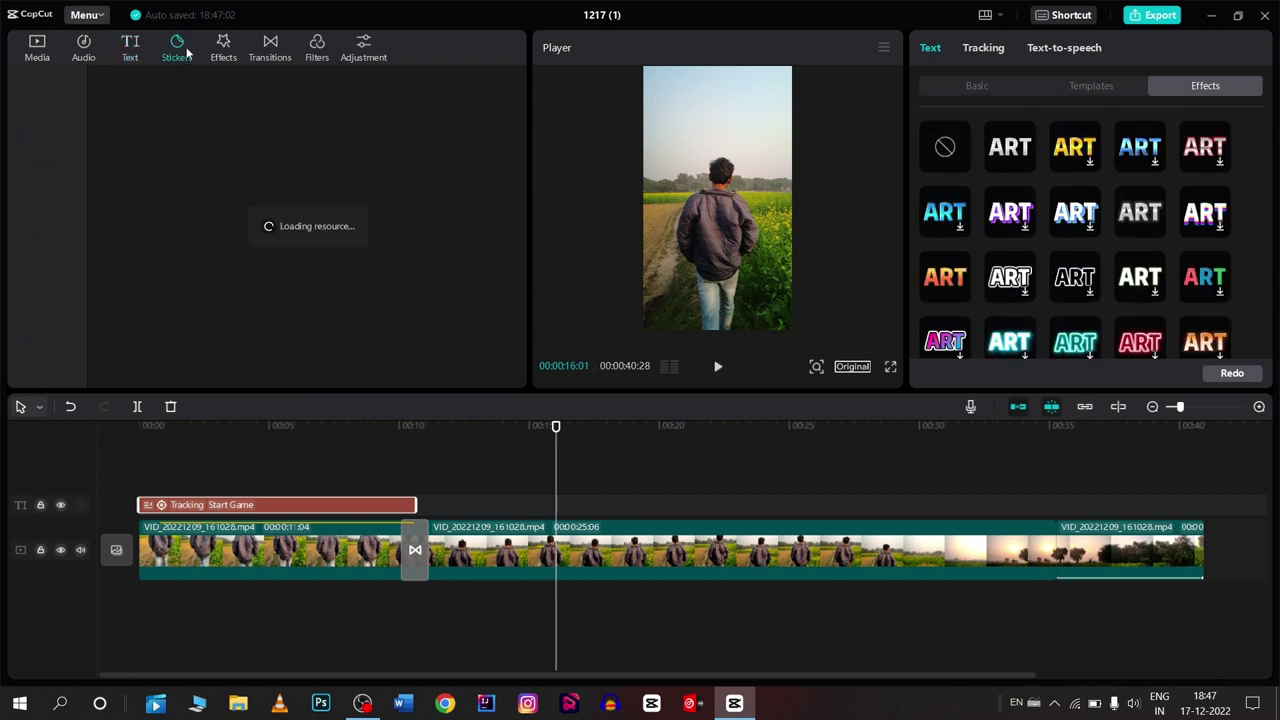
scroll(212, 226, down, 5)
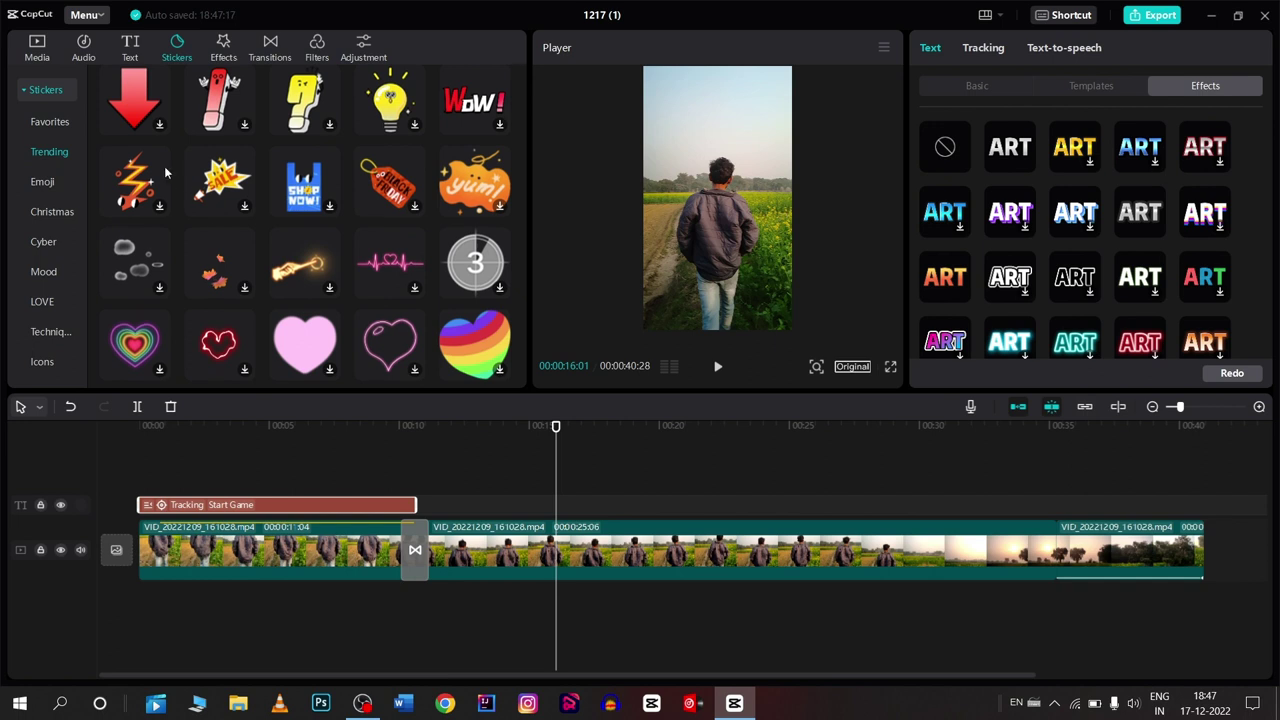
scroll(170, 150, up, 5)
click(240, 188)
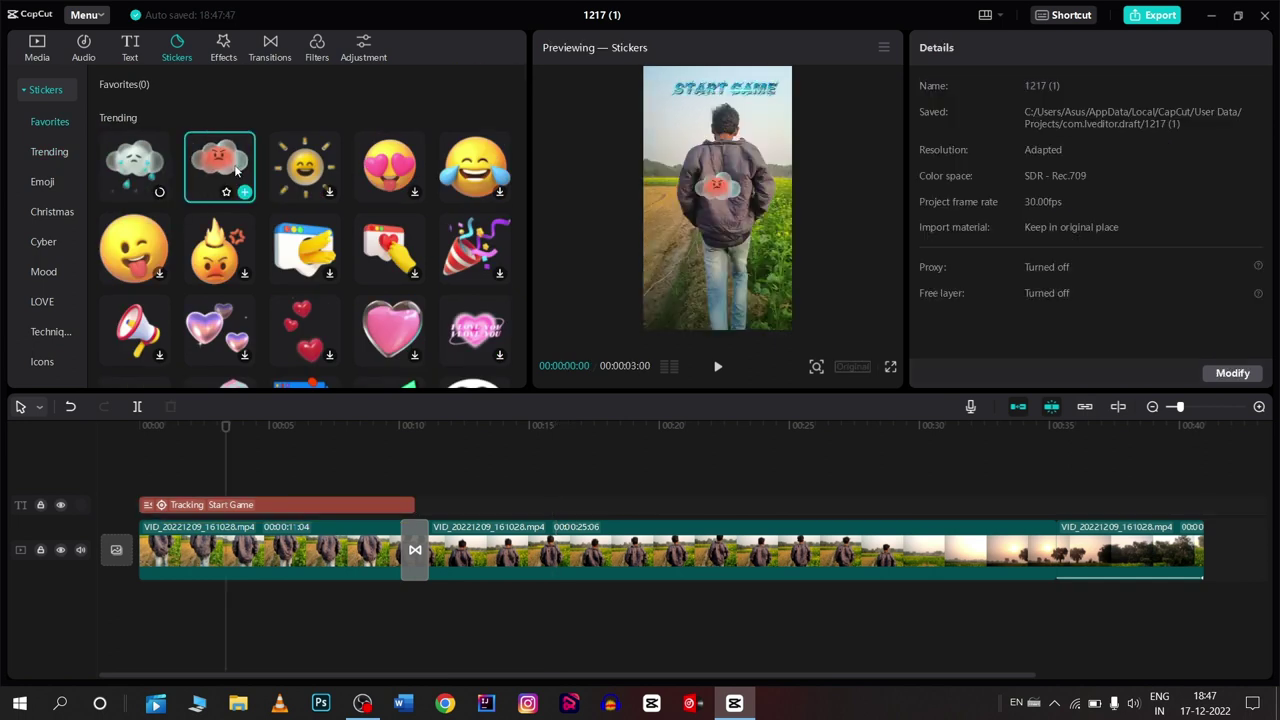
drag(237, 172, 261, 477)
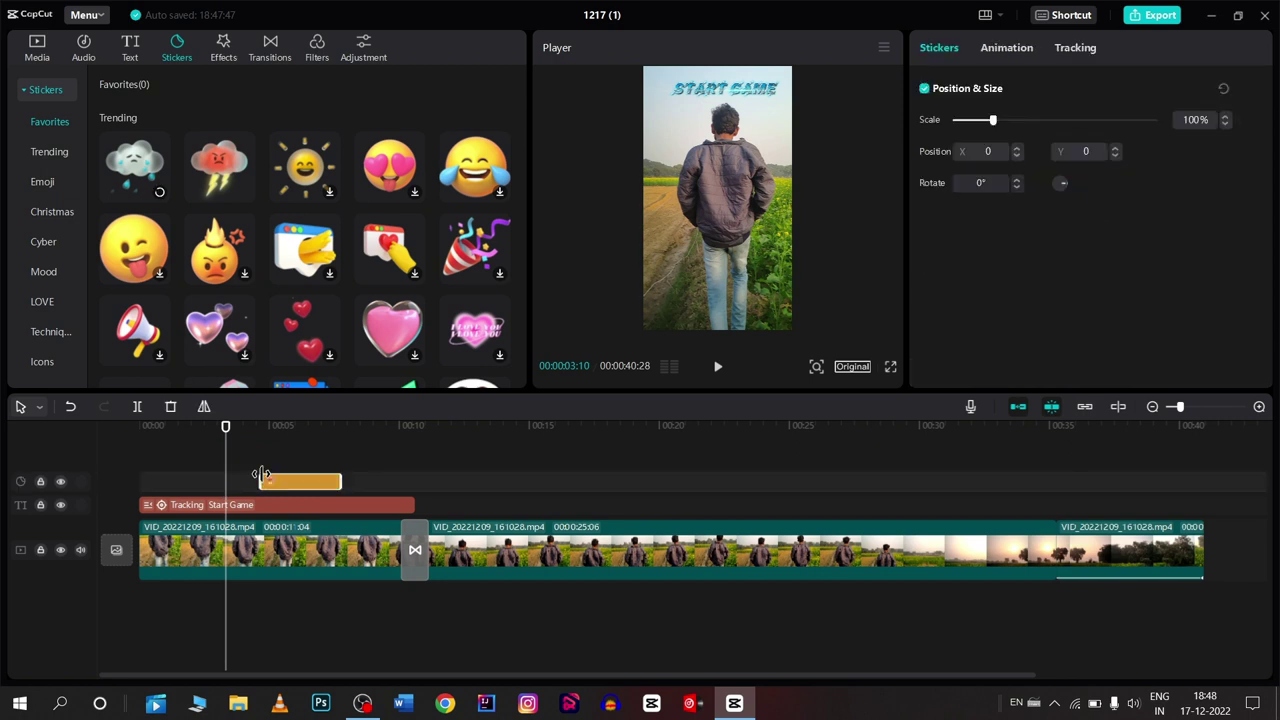
key(space)
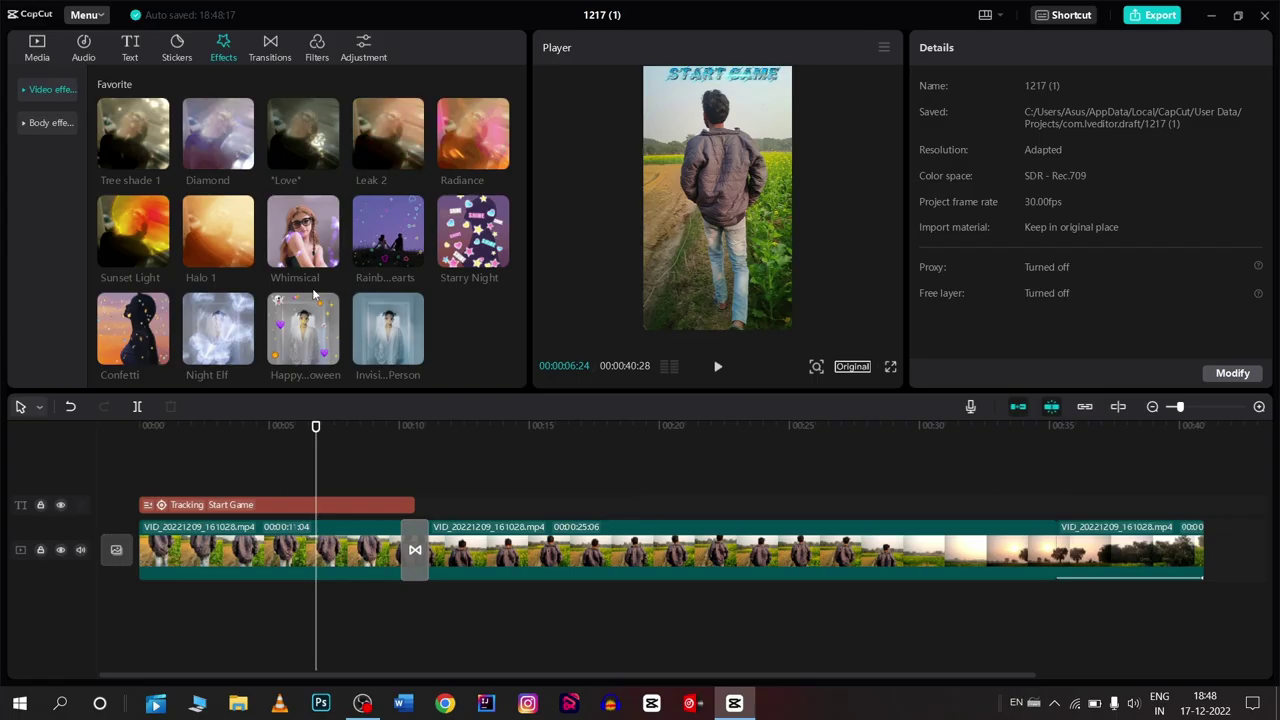
Preview the Invisible Person video effect and add it to the timeline where the Start Game title ends
scroll(313, 294, down, 5)
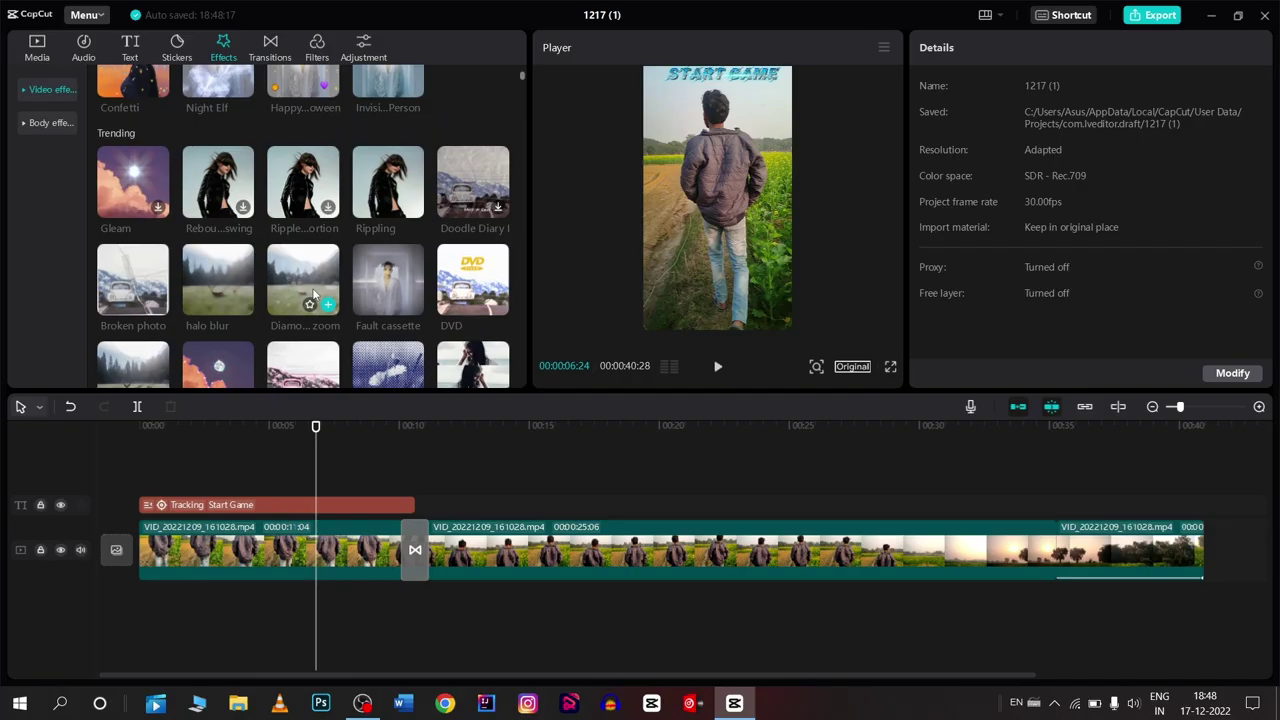
scroll(313, 293, down, 1)
scroll(313, 293, up, 2)
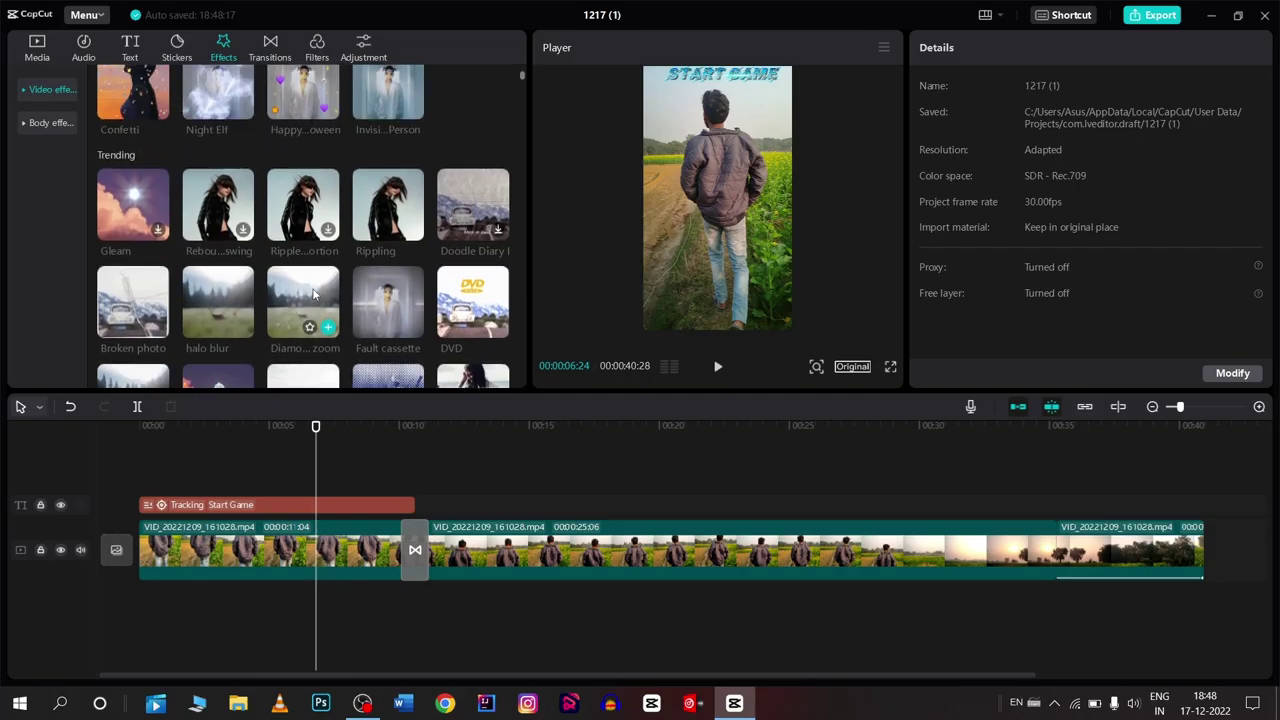
scroll(313, 294, up, 2)
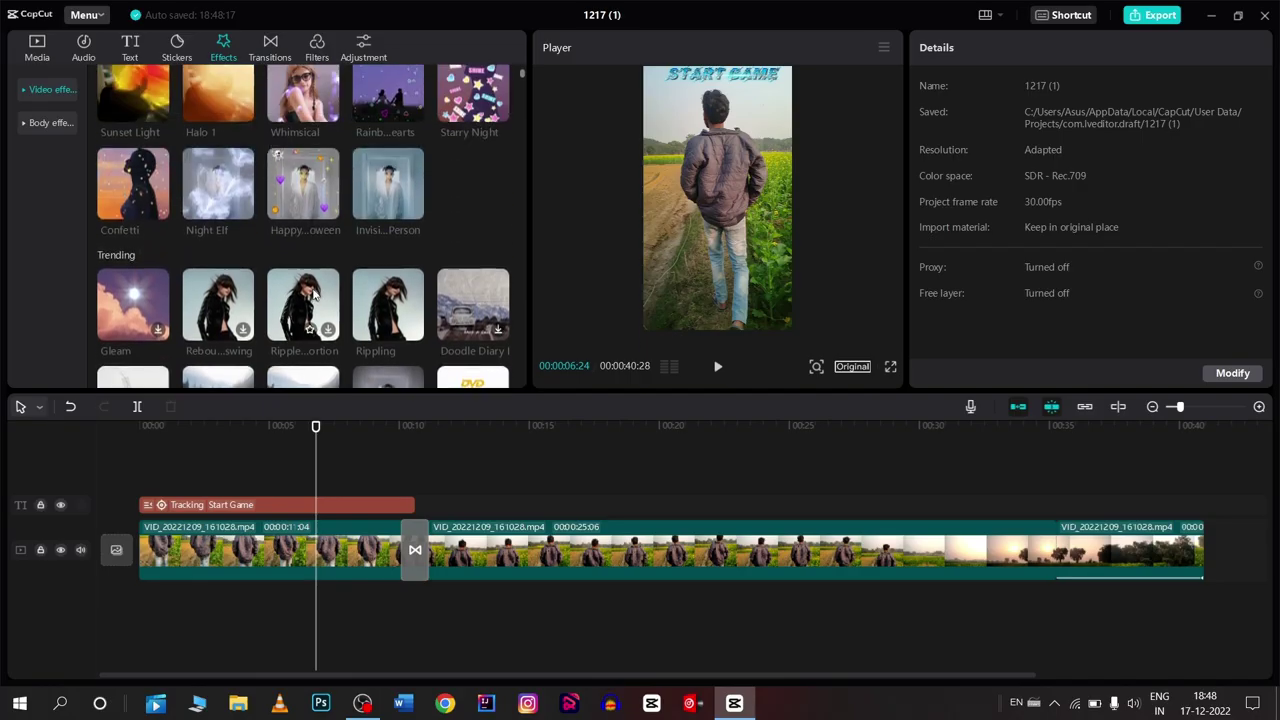
click(390, 201)
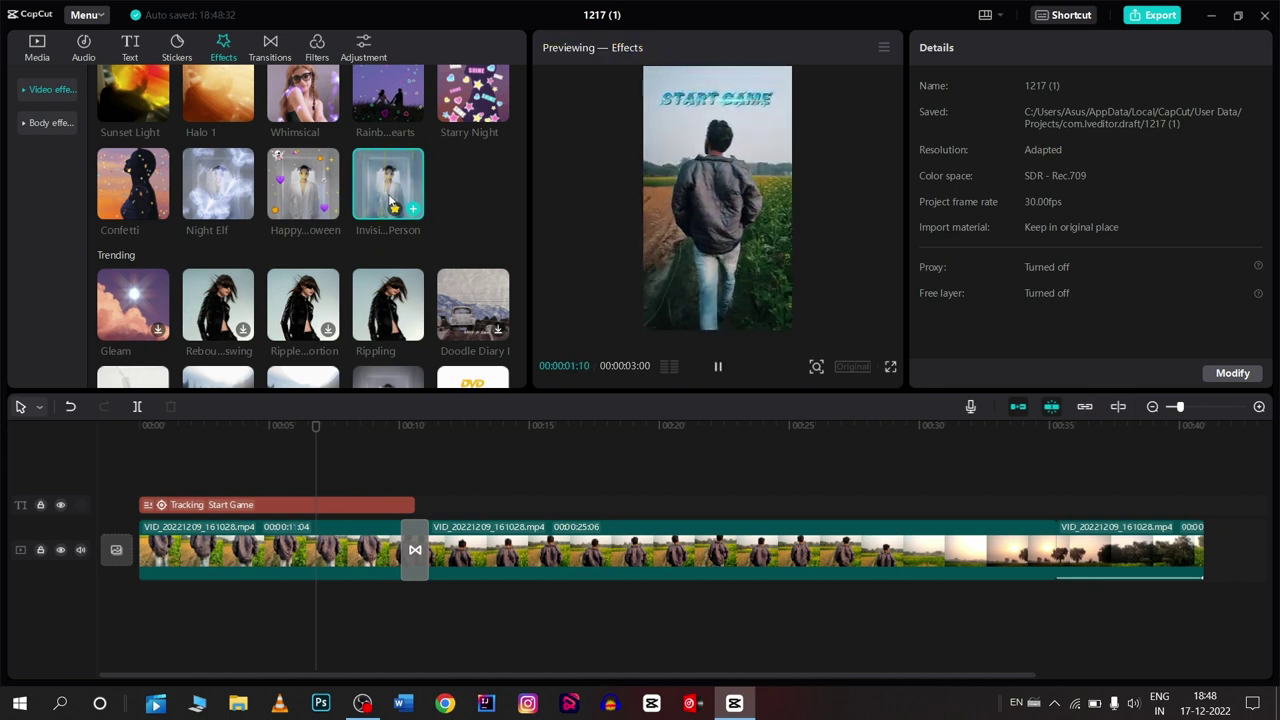
drag(392, 203, 407, 520)
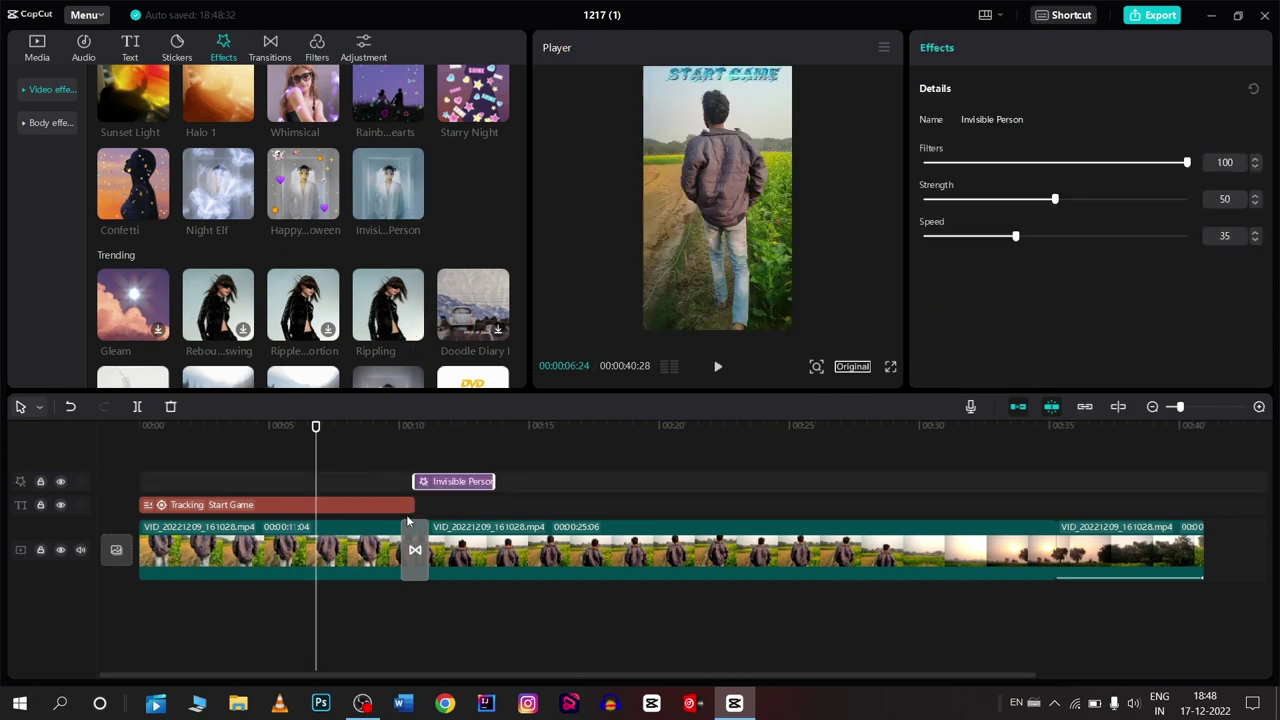
Play back the Invisible Person effect on the timeline and delete it, leaving the playhead at about 11 s
click(420, 425)
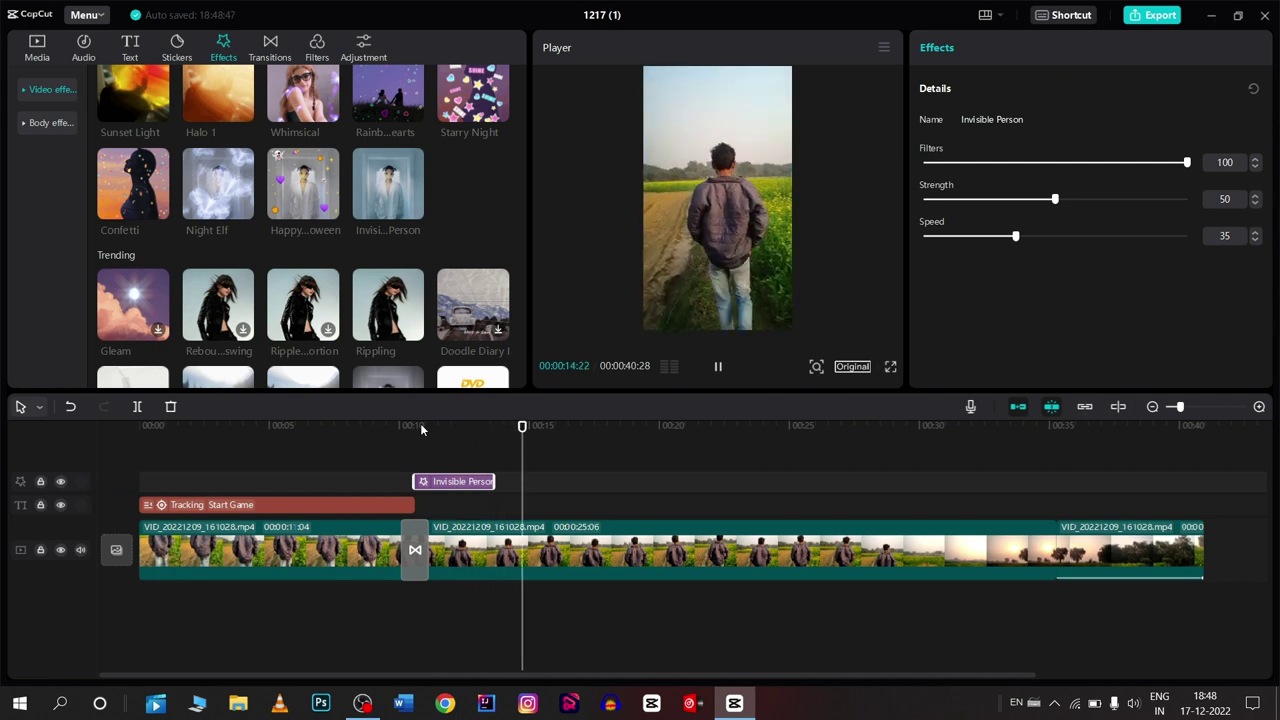
click(420, 425)
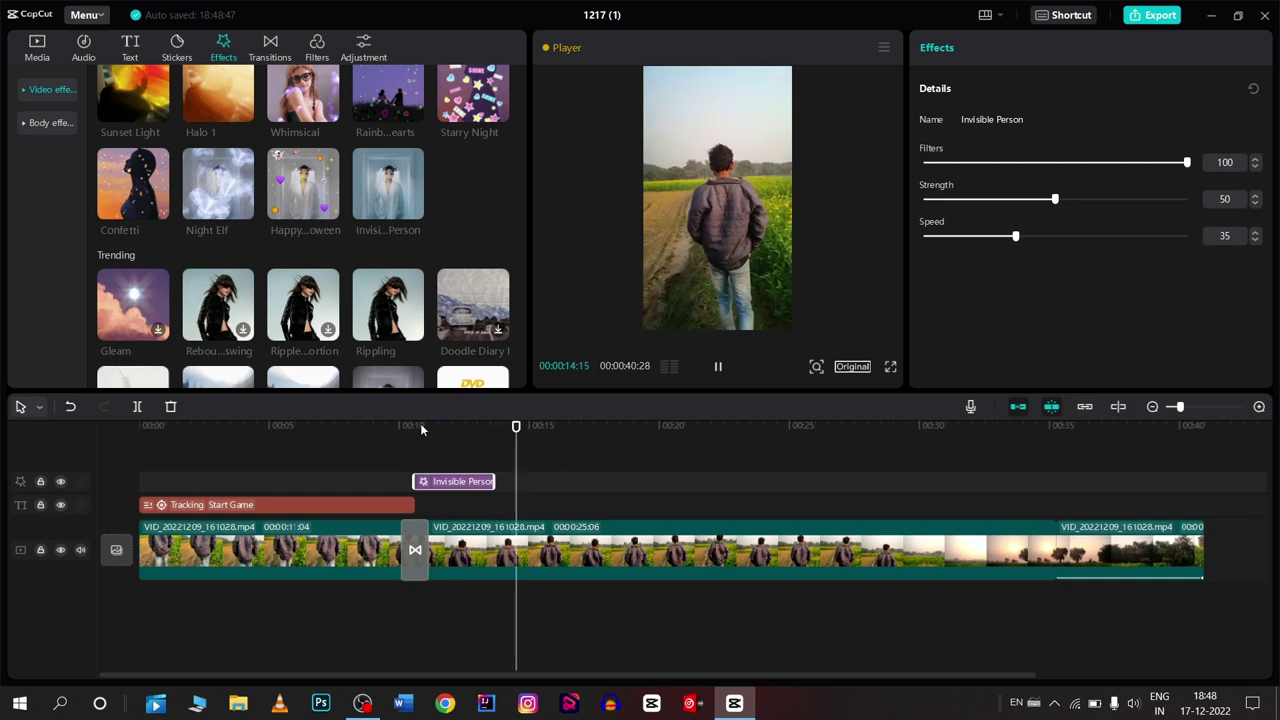
click(420, 425)
key(space)
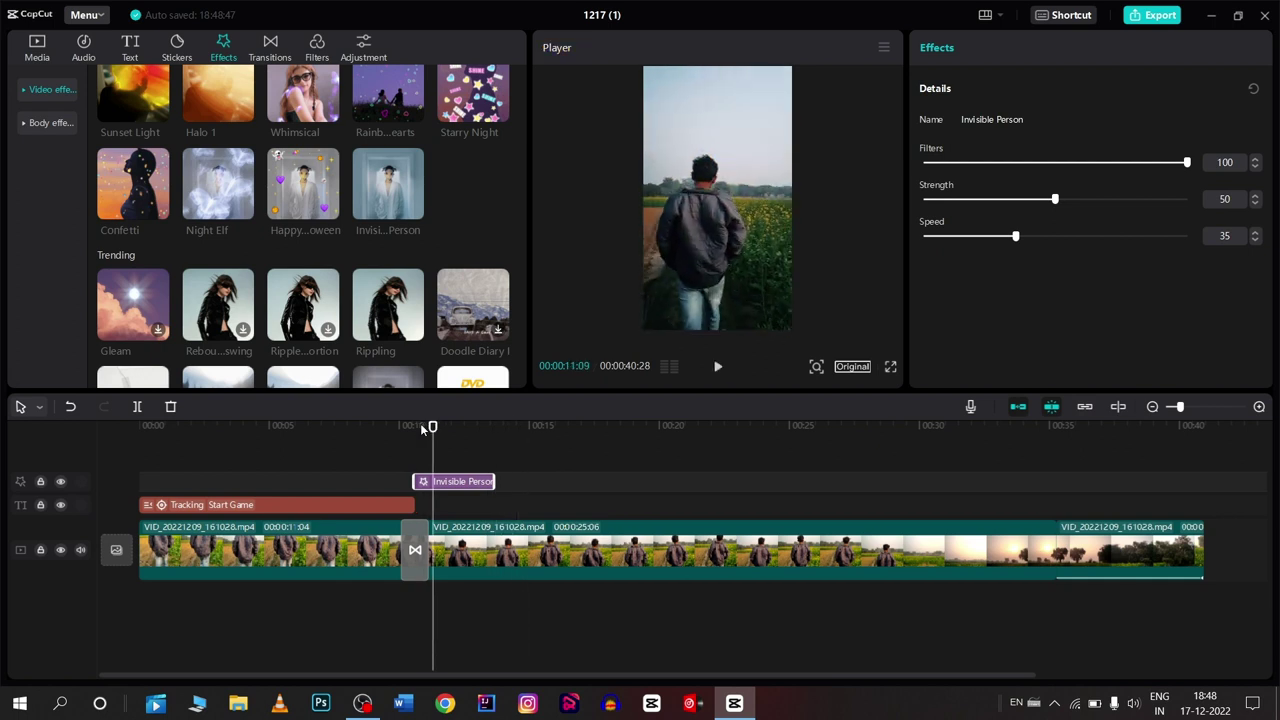
key(Delete)
Look through the trending video effects and add halo blur to the timeline at about 11 s
scroll(155, 237, down, 5)
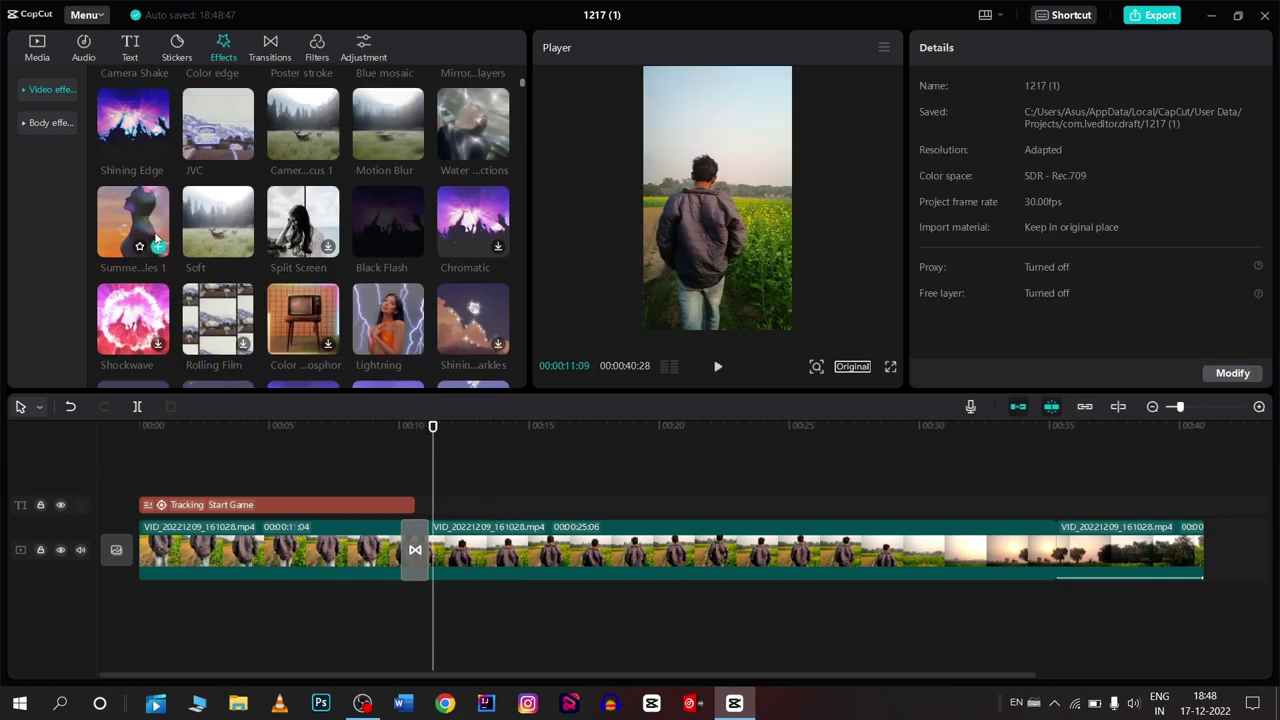
scroll(154, 237, up, 3)
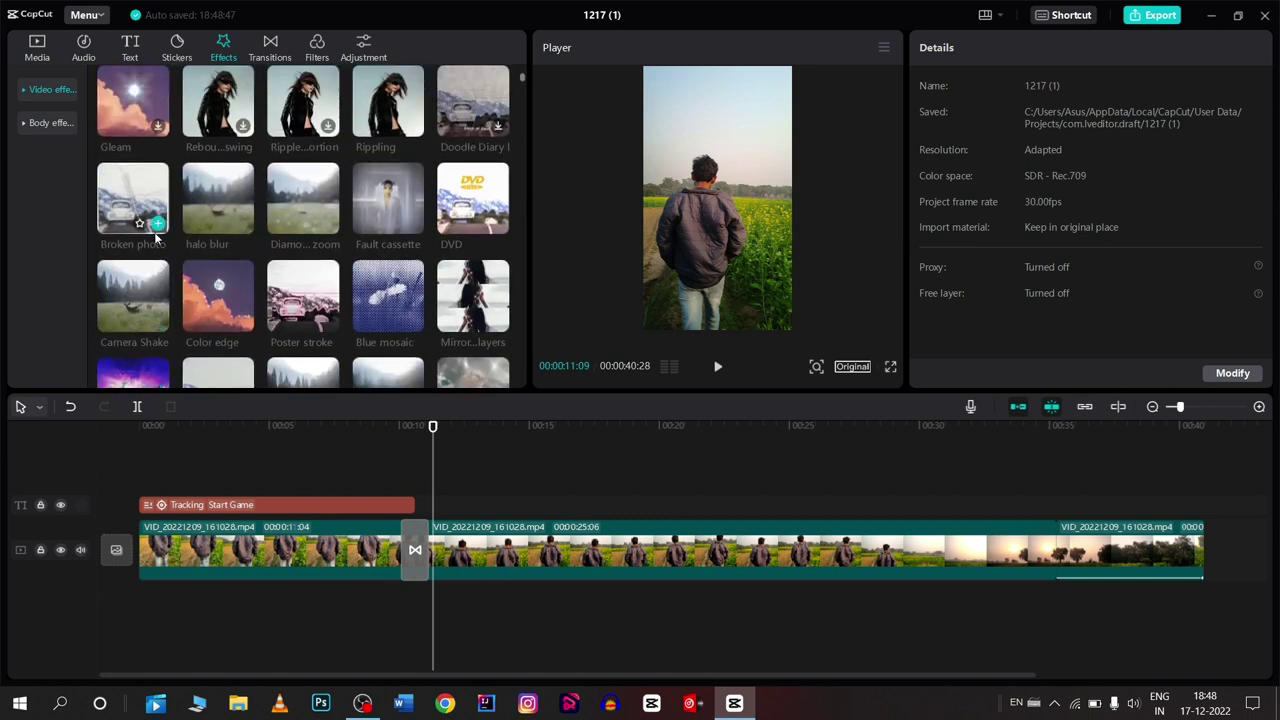
scroll(155, 237, up, 1)
click(301, 229)
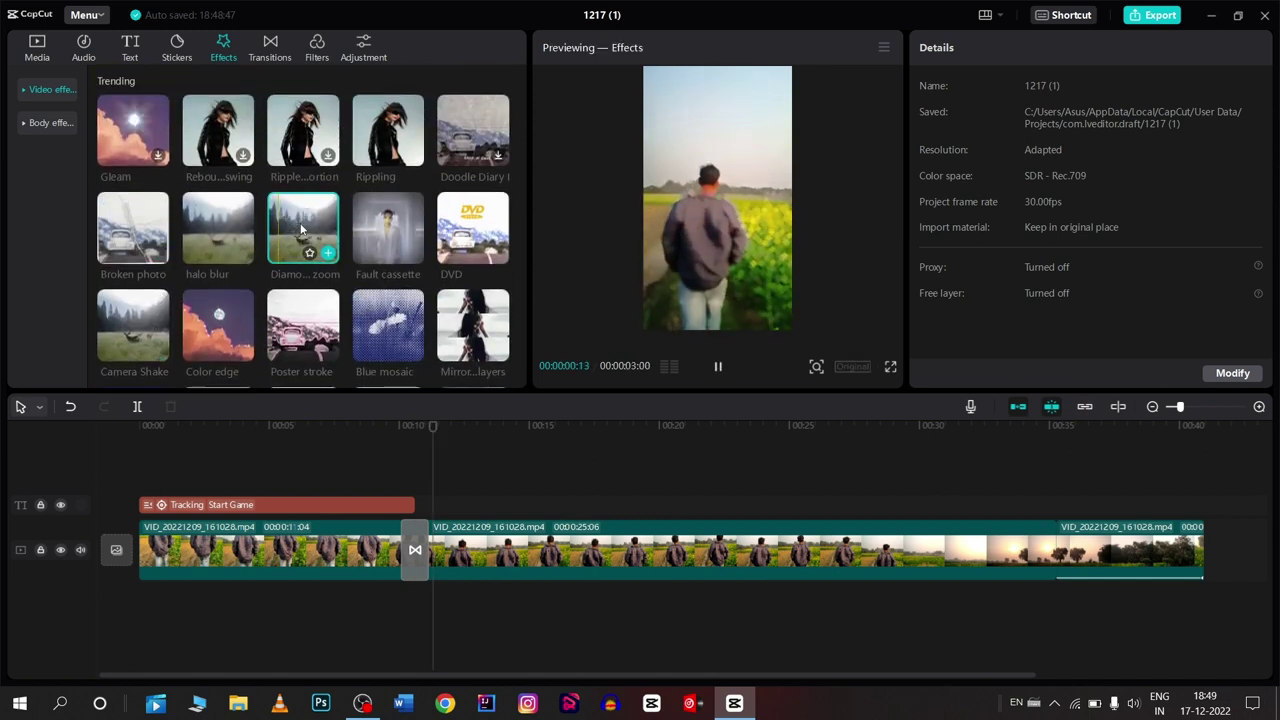
click(214, 227)
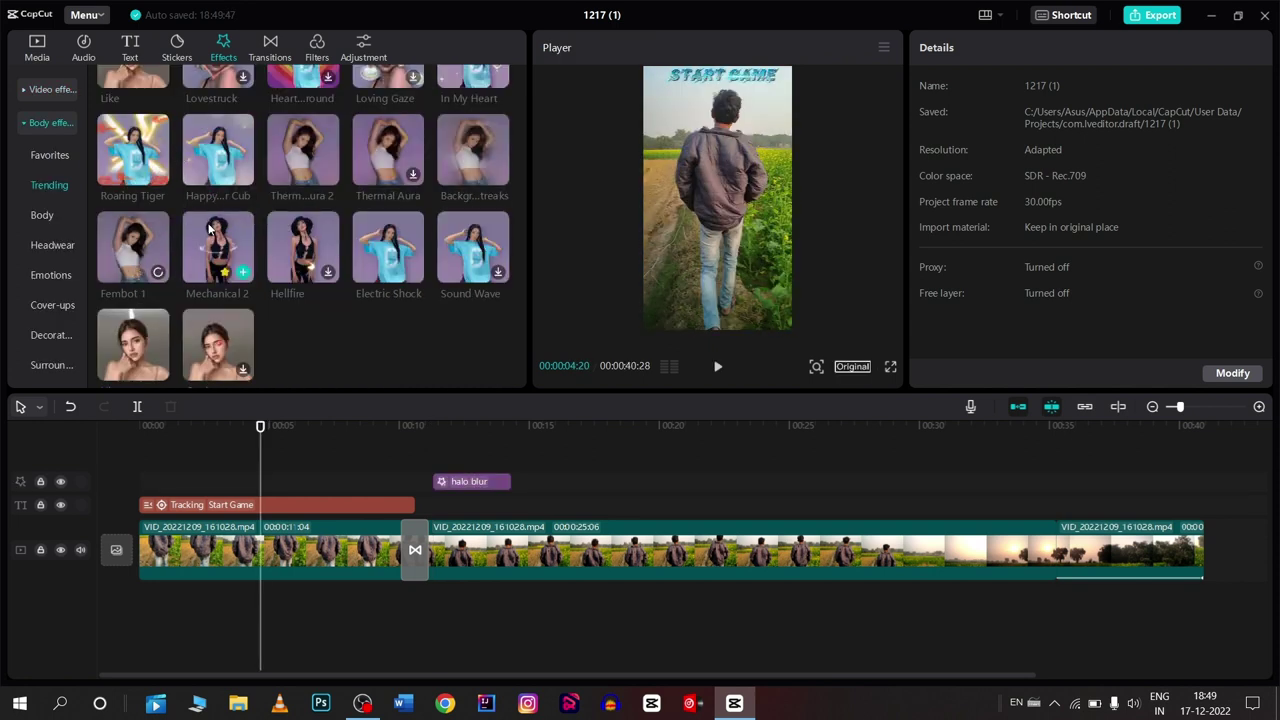
Preview the Mechanical 2, Electric Shock, Sound Wave and background streaks body effects on the video
click(210, 230)
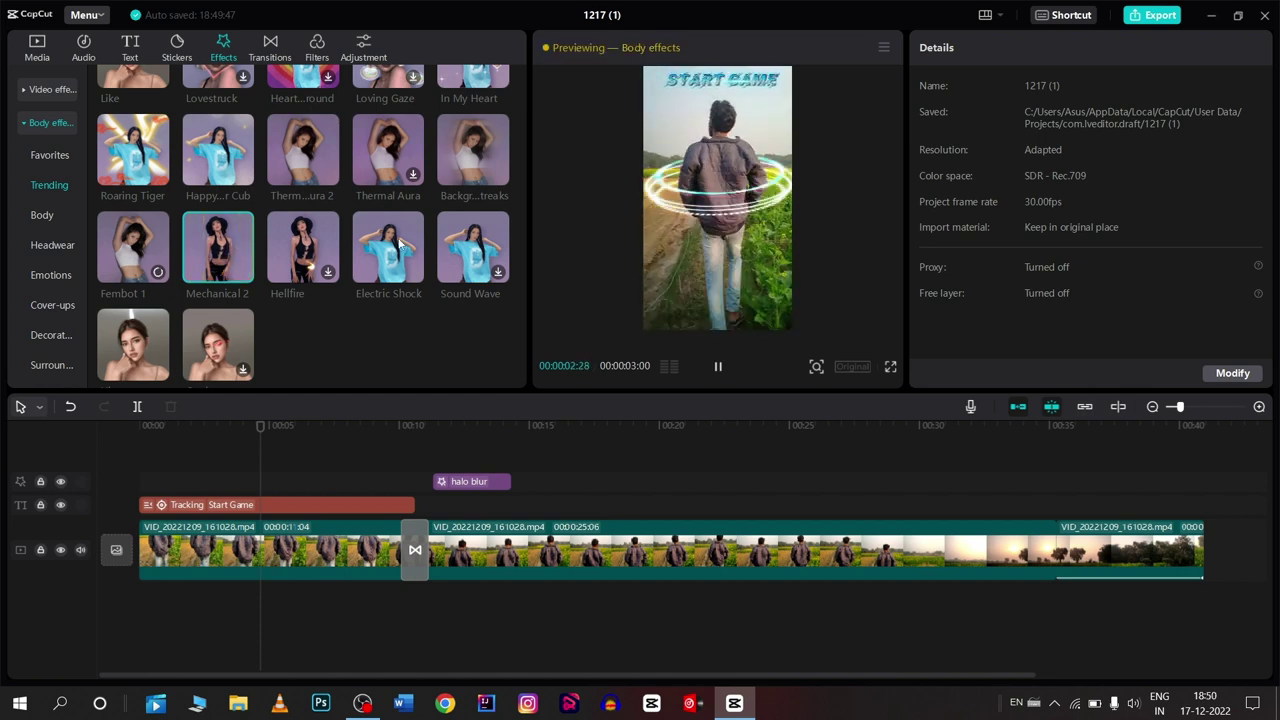
click(413, 246)
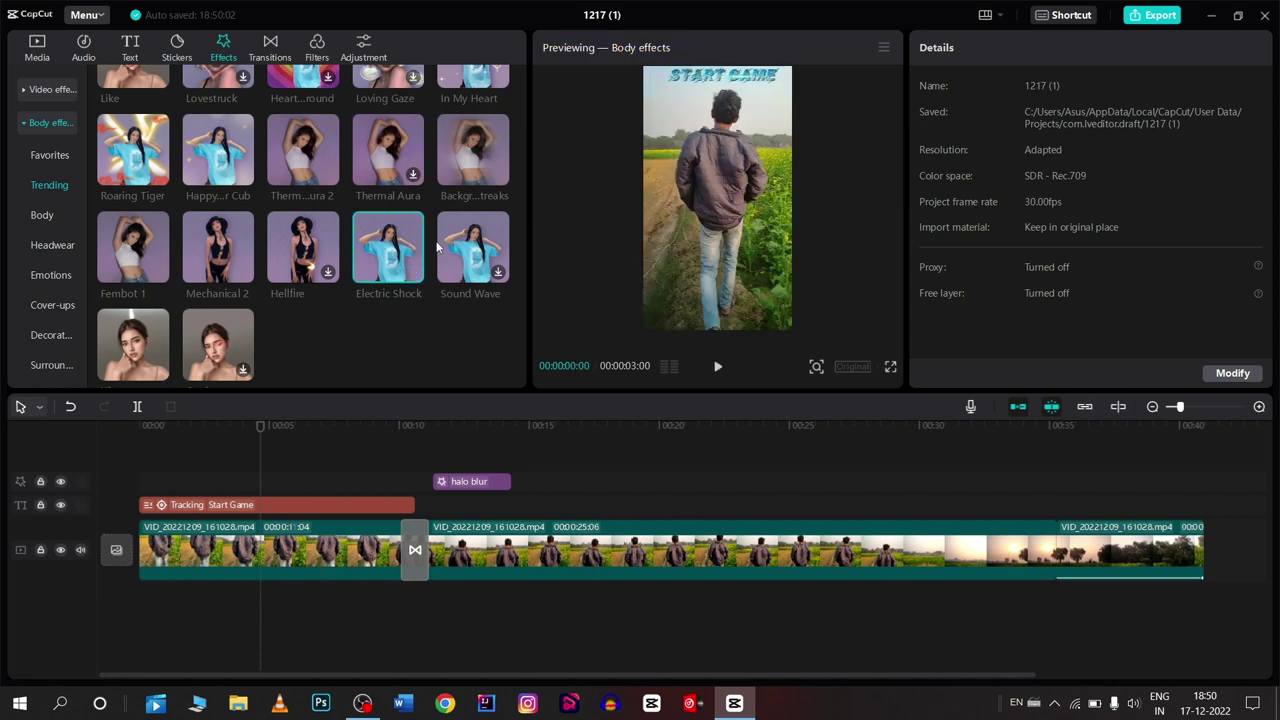
mouse_move(389, 247)
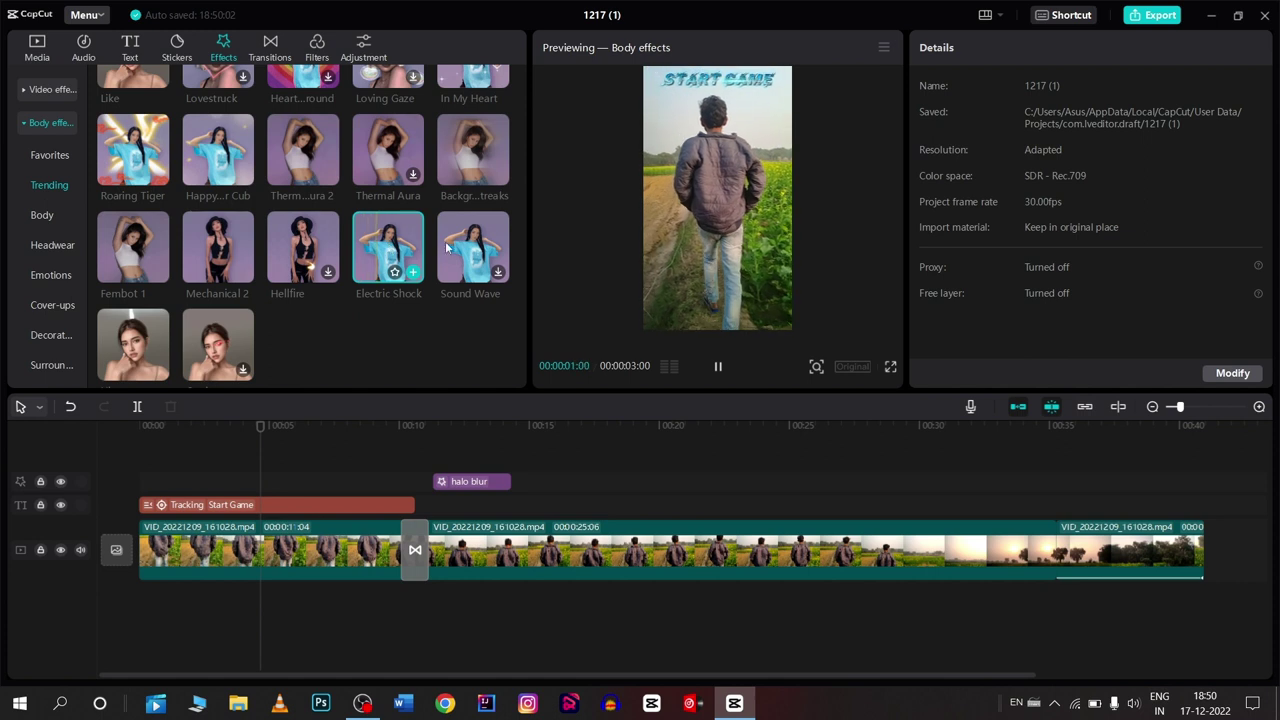
mouse_move(466, 252)
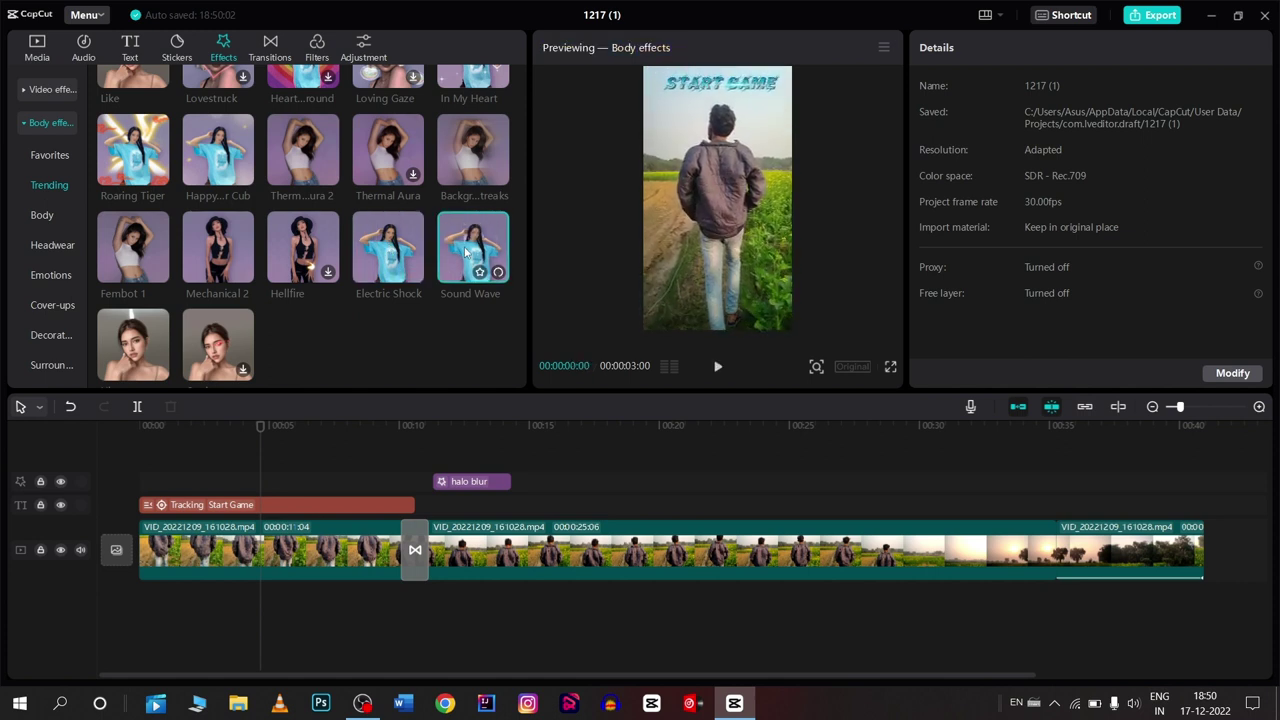
scroll(340, 248, up, 1)
mouse_move(371, 193)
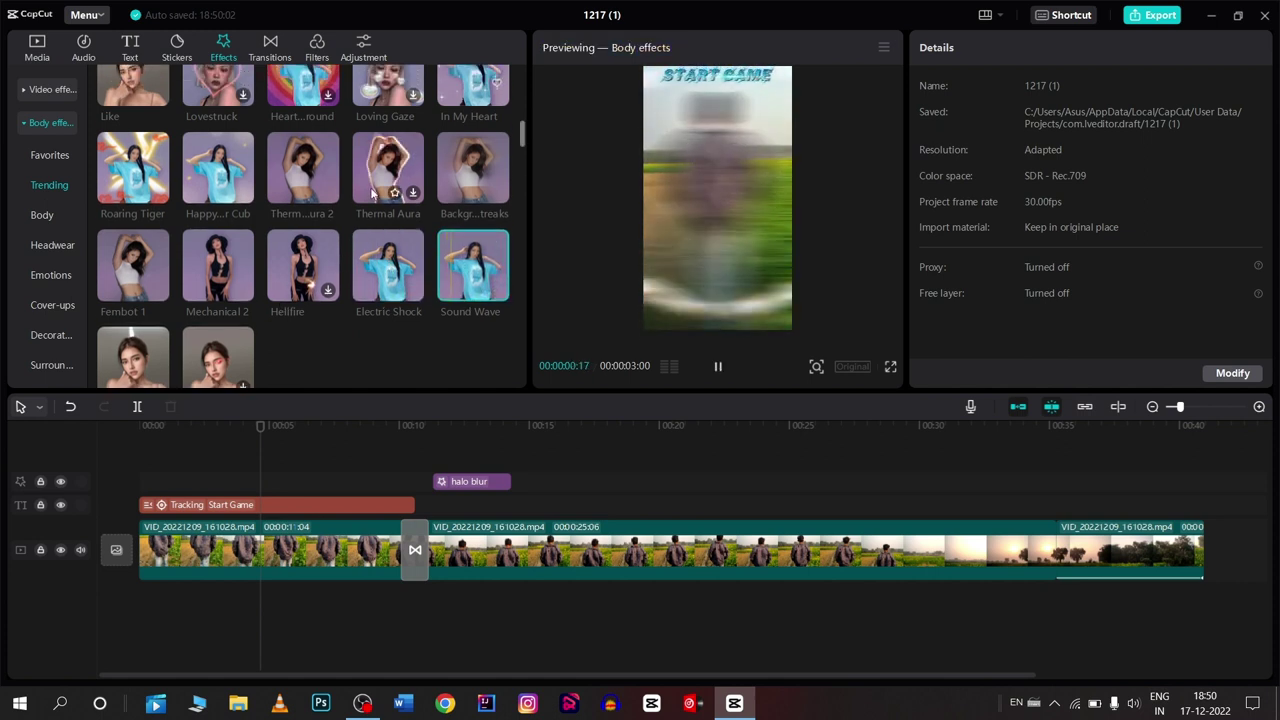
click(463, 174)
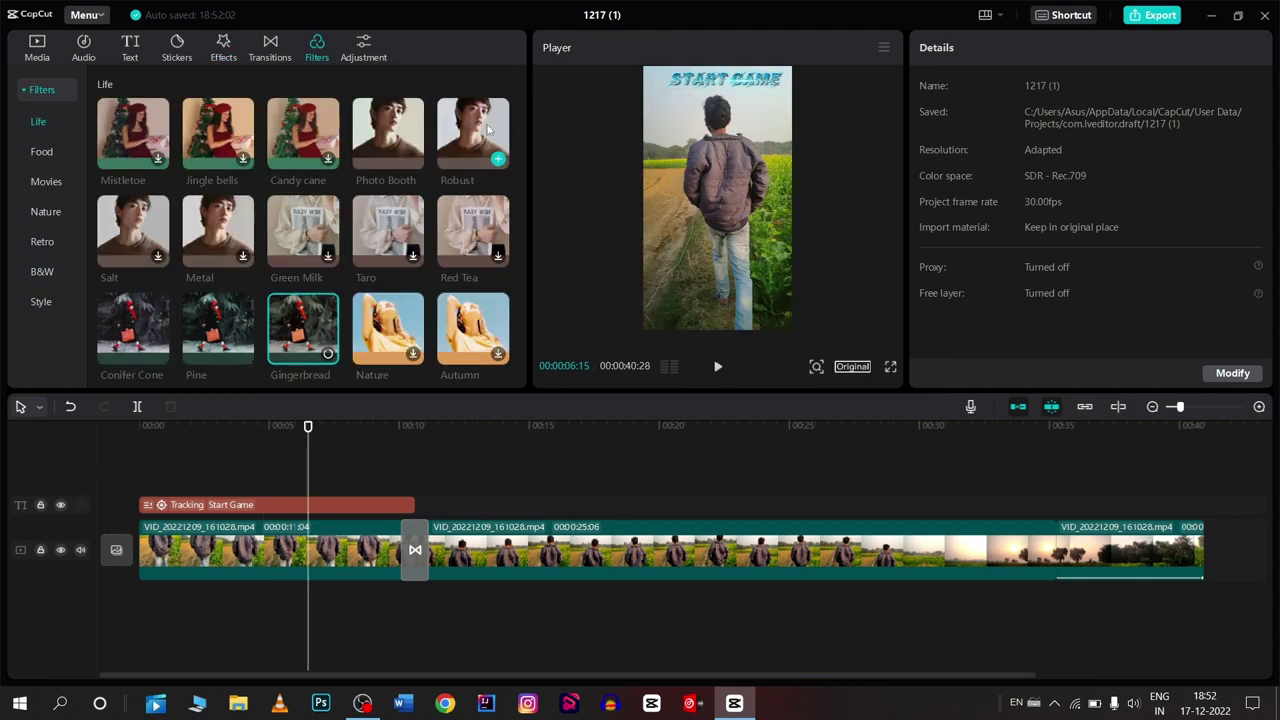
Preview the Photo Booth and Robust filters on the video and look through the Life and Food filters
click(390, 140)
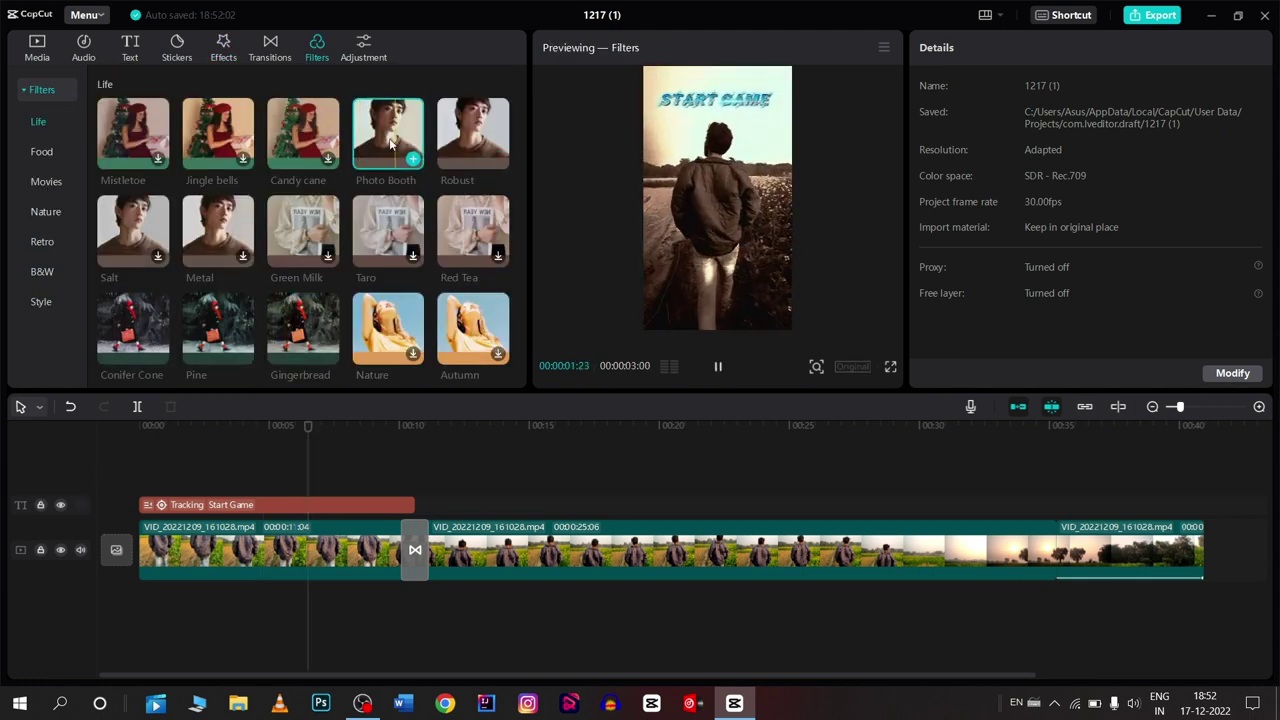
click(467, 130)
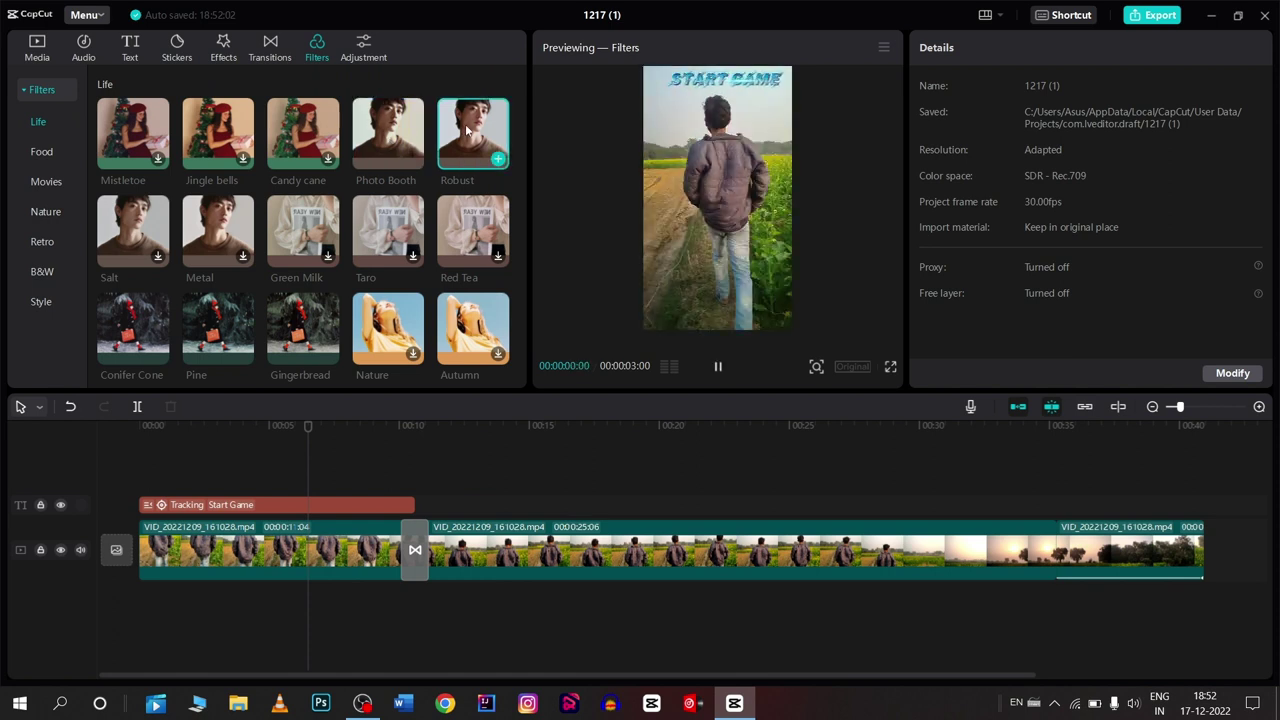
scroll(440, 110, down, 5)
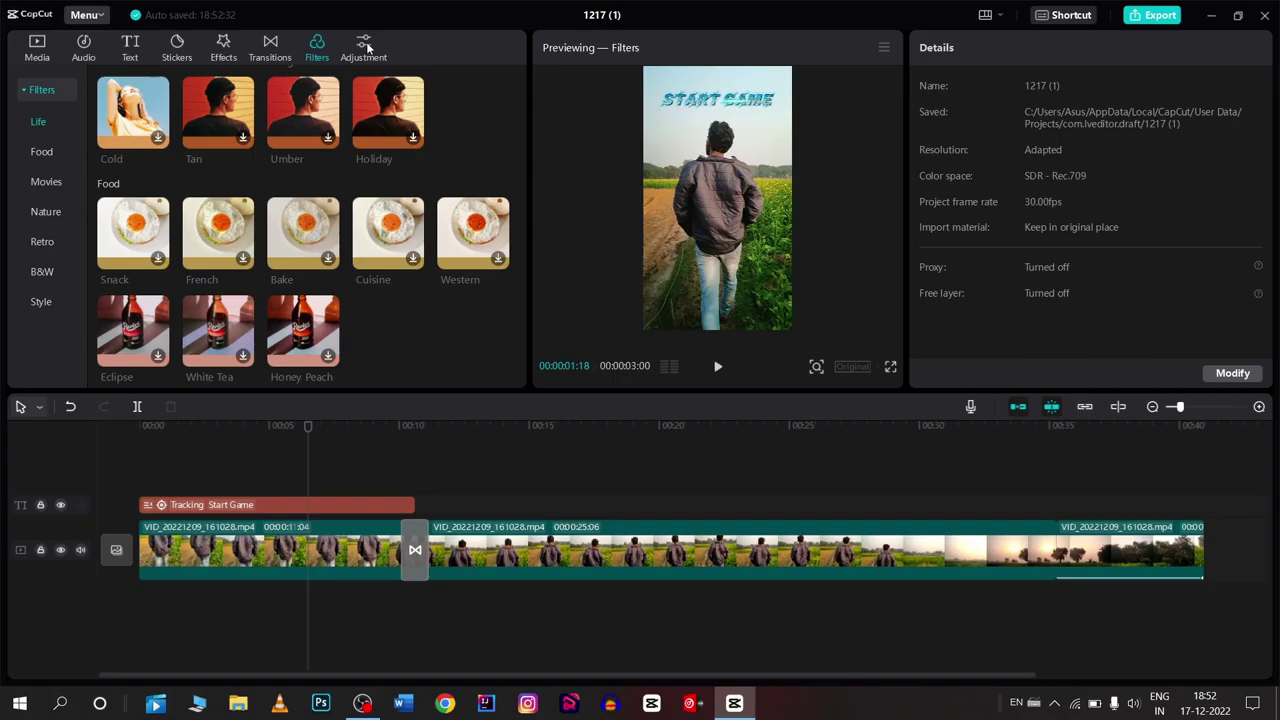
Add a custom adjustment layer at about 6.5 s and look through its color, lightness and effects settings
click(364, 47)
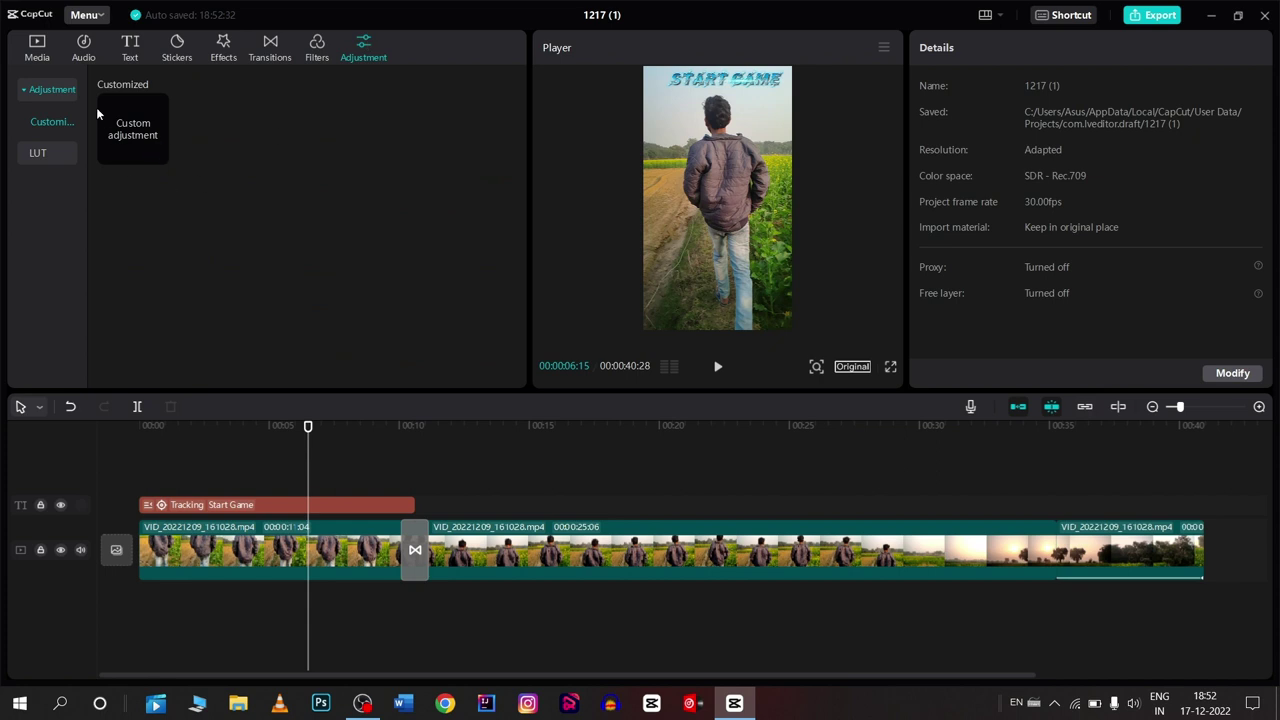
click(157, 153)
scroll(952, 212, down, 1)
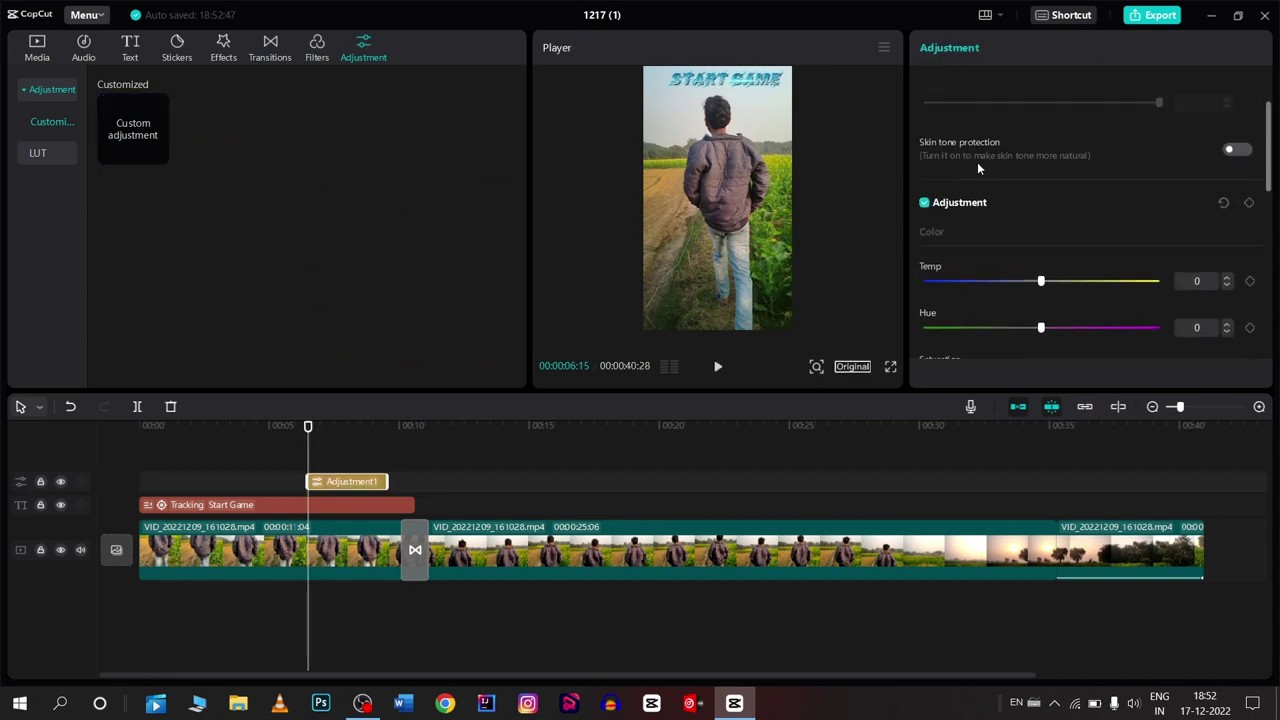
scroll(995, 202, down, 3)
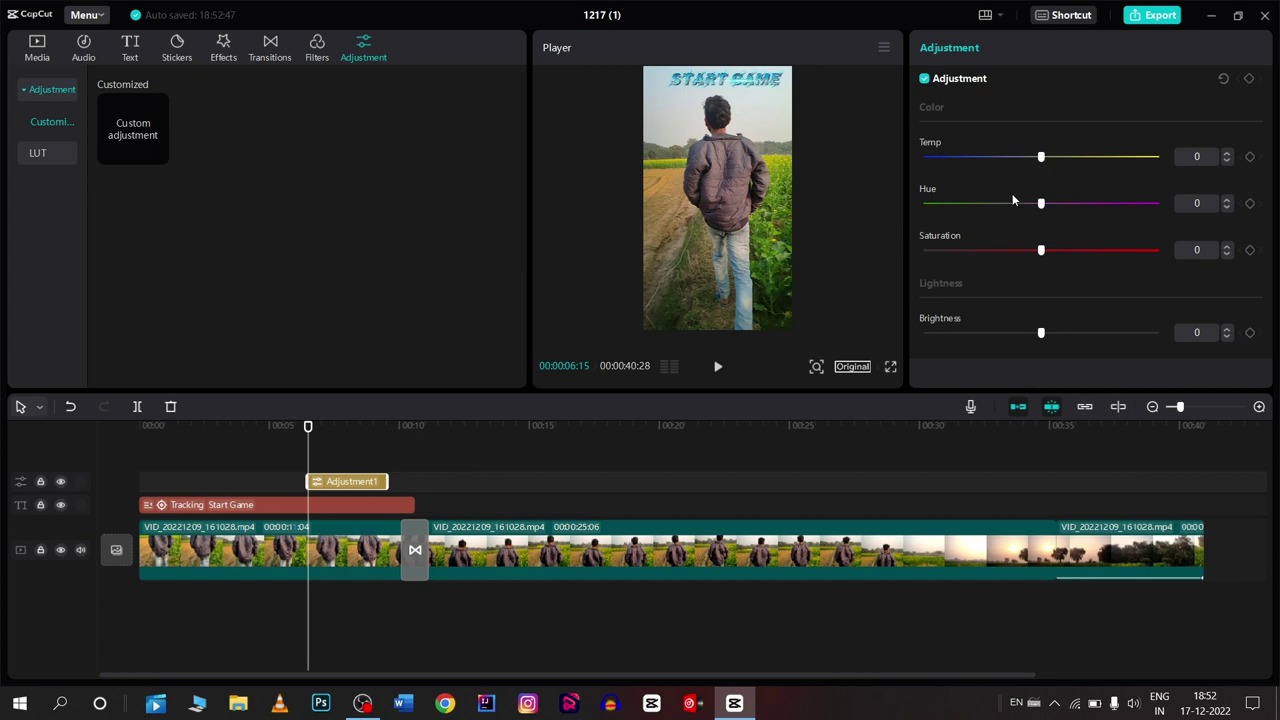
scroll(1030, 243, down, 3)
scroll(1029, 243, down, 3)
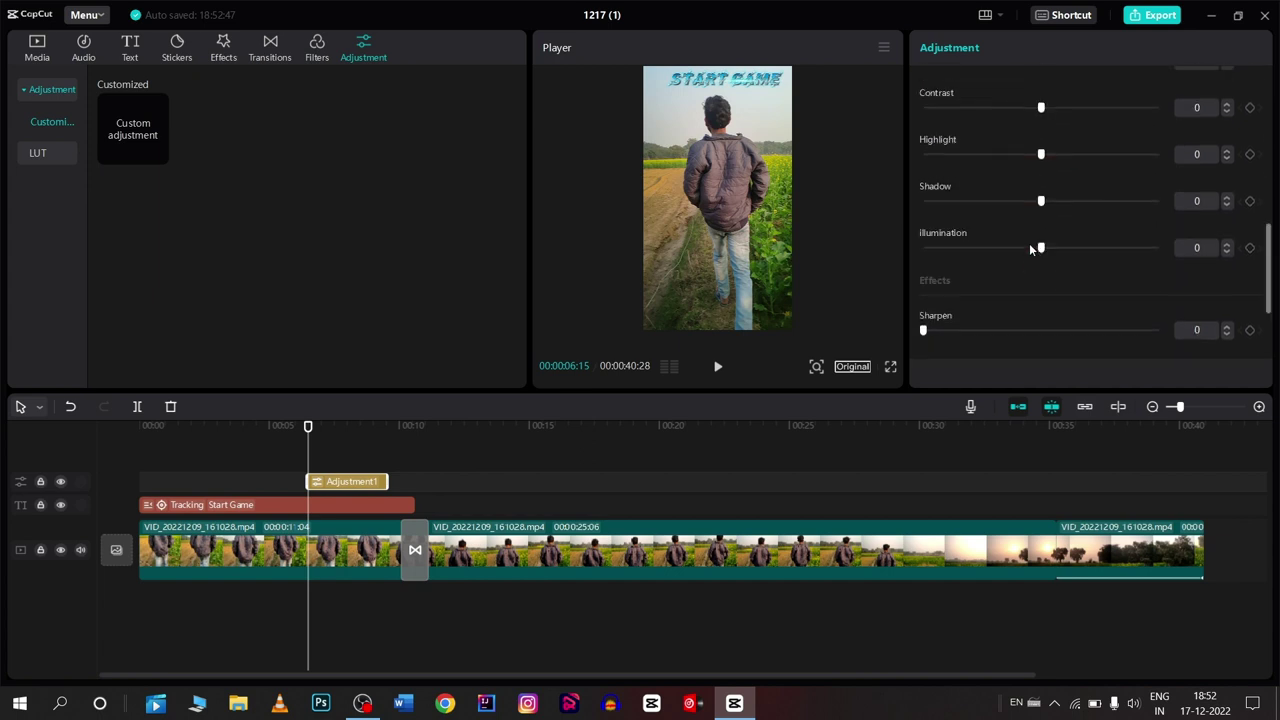
scroll(1029, 243, up, 5)
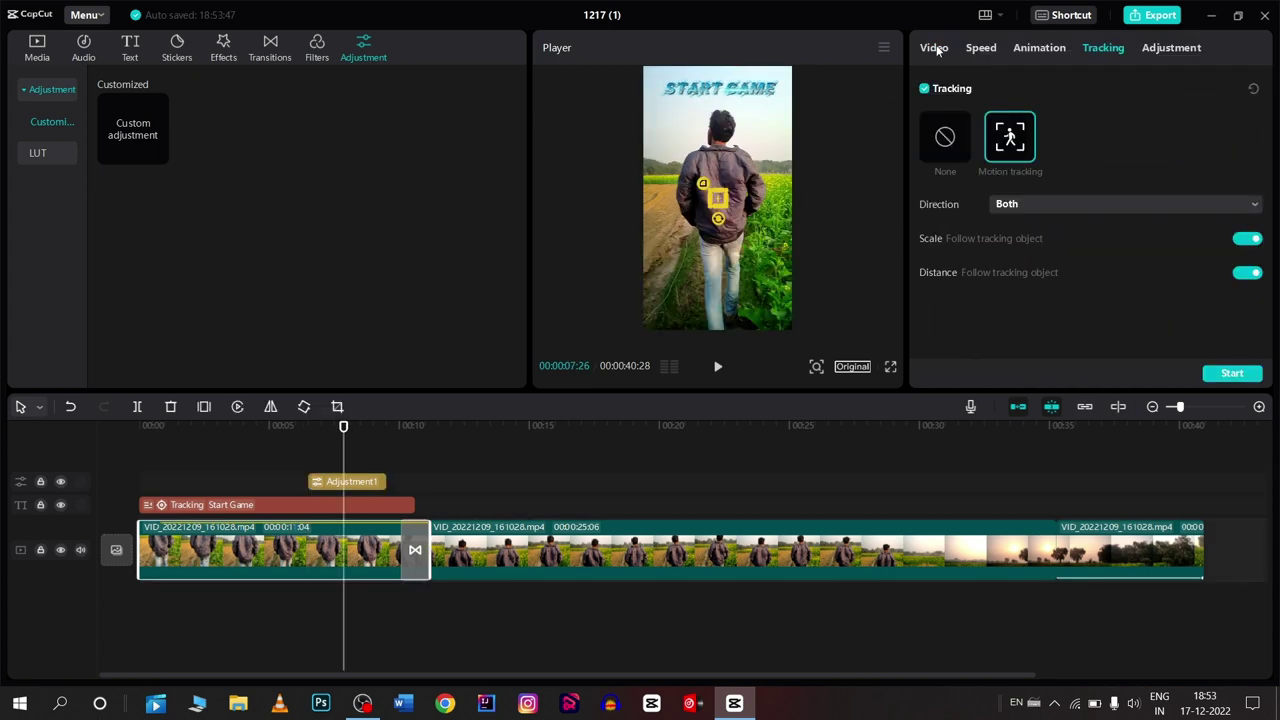
Stabilize the first clip with the level set to Most stable and play it back
click(934, 48)
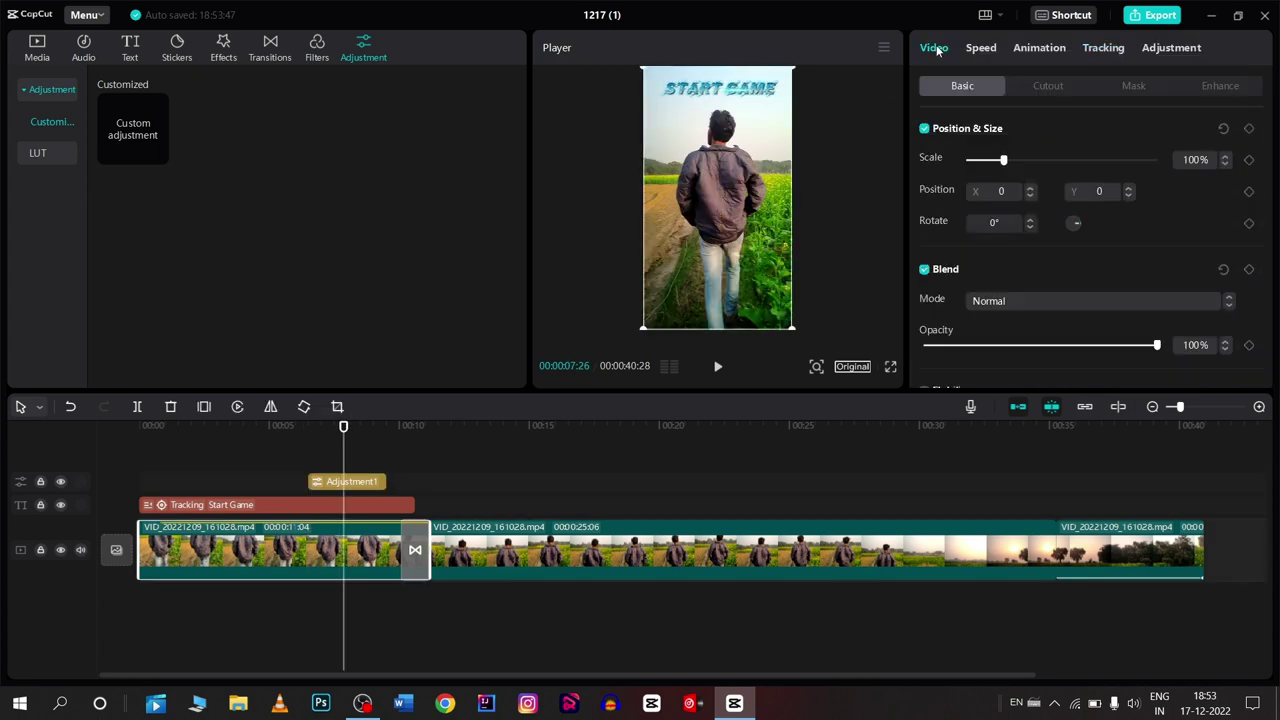
scroll(1014, 325, down, 3)
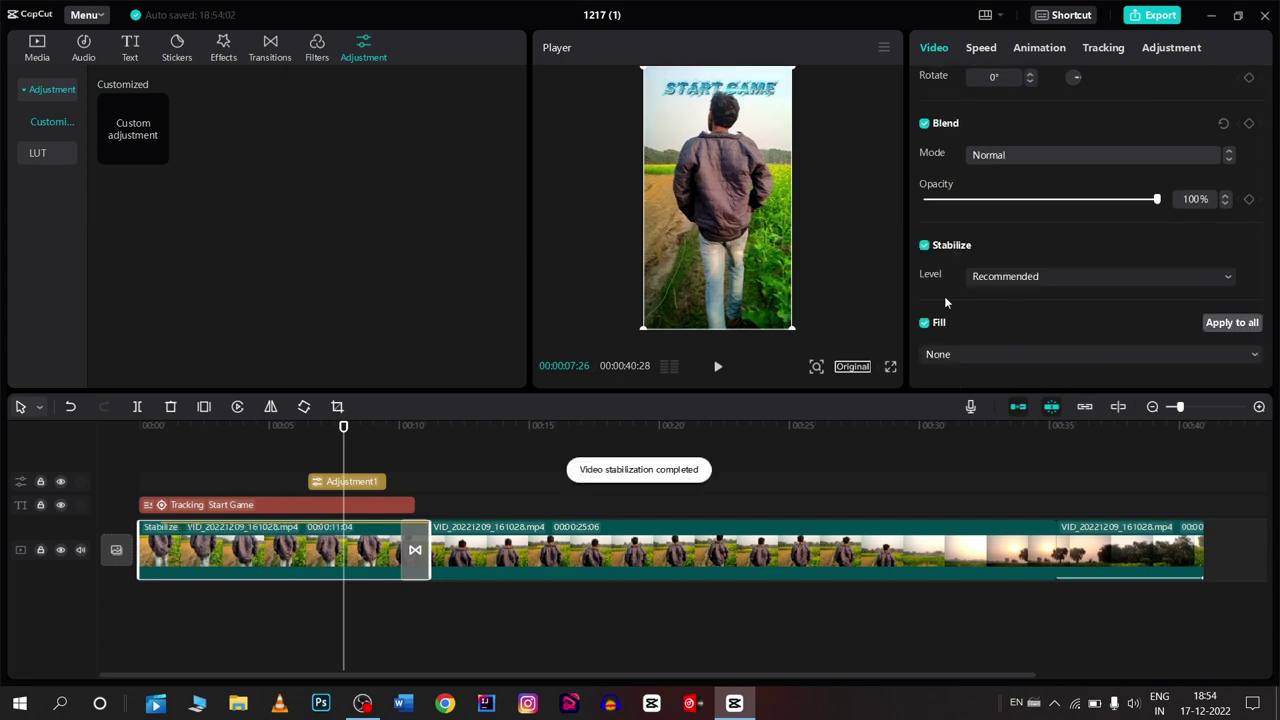
click(995, 276)
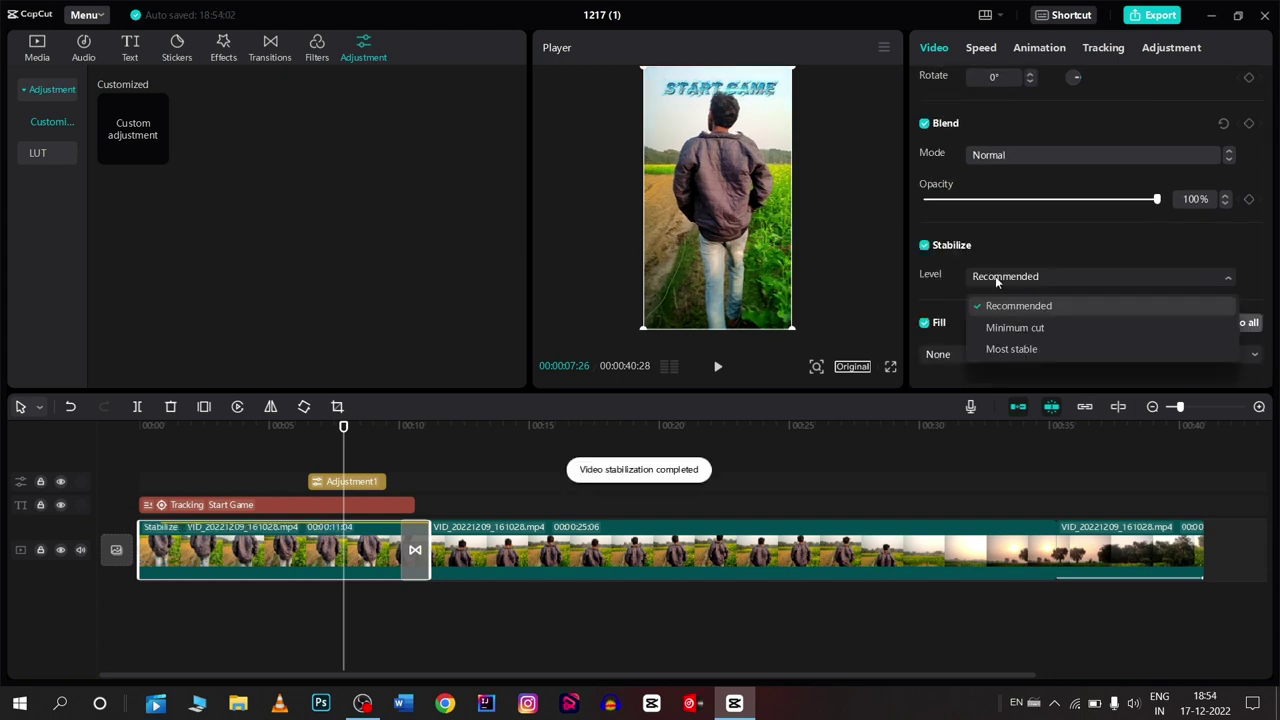
click(1010, 349)
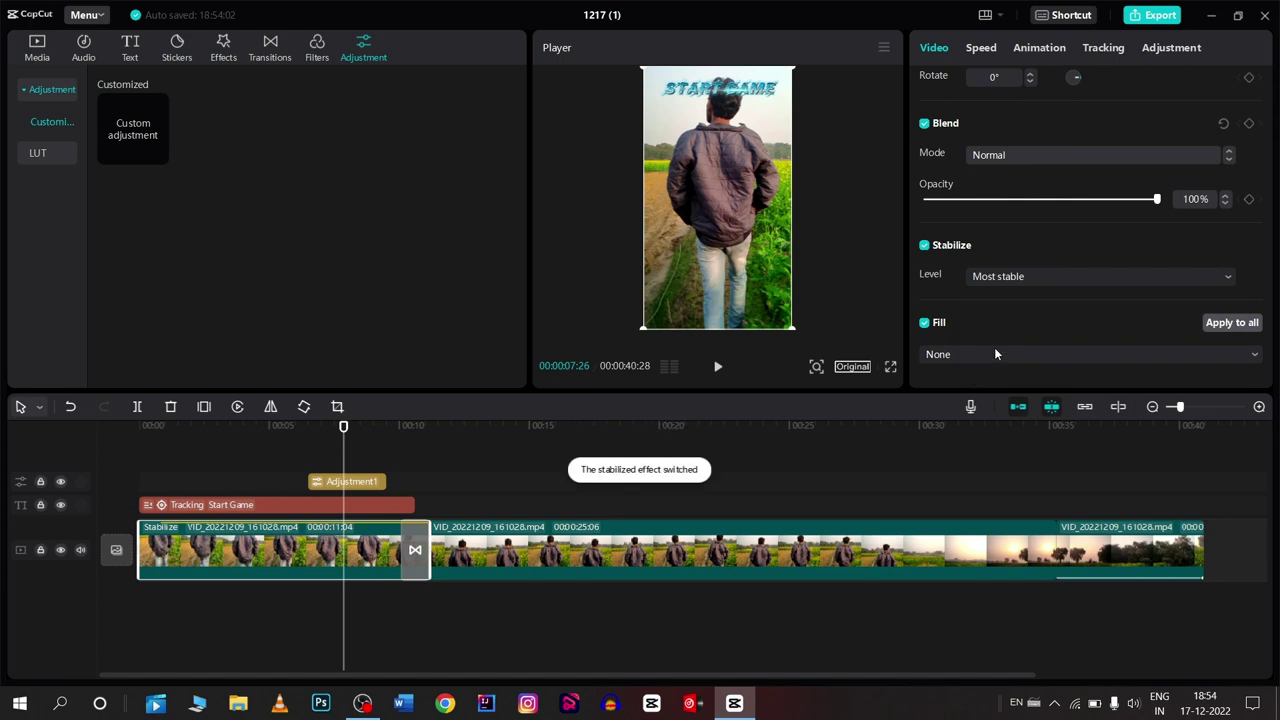
key(space)
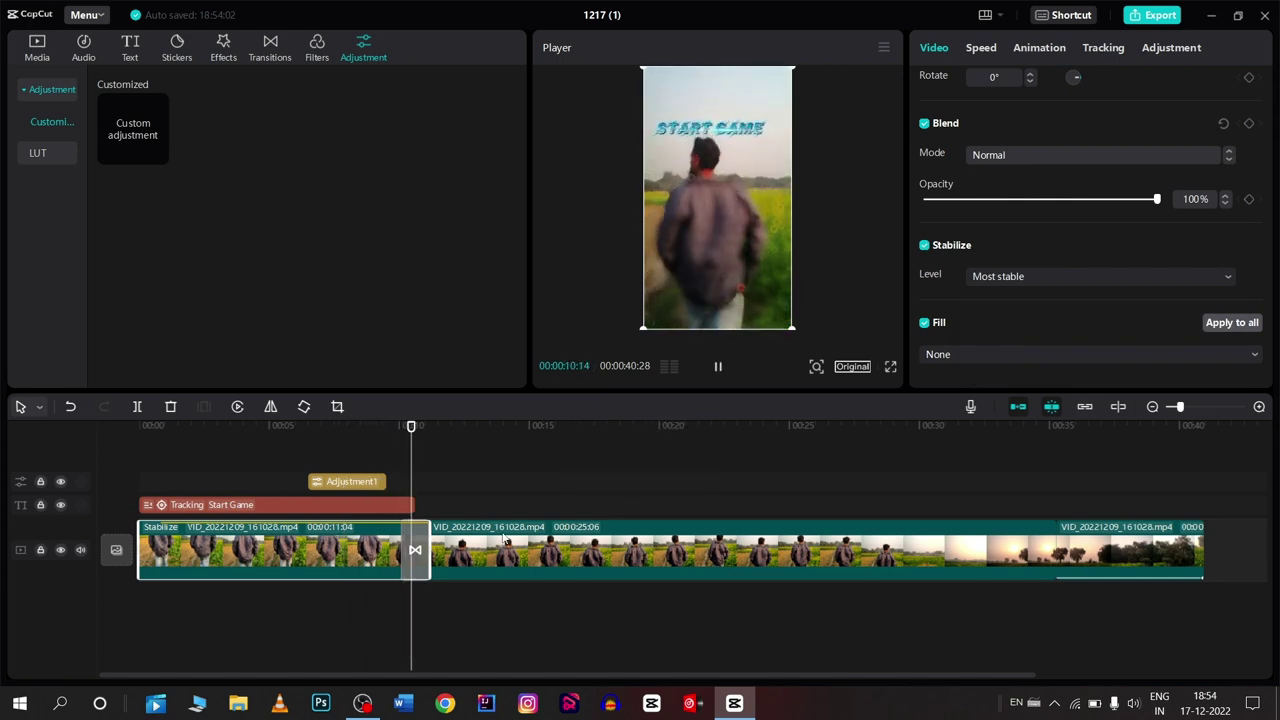
Extend the adjustment layer over the Start Game title's full length and set the first clip's stabilization level to Recommended
click(166, 480)
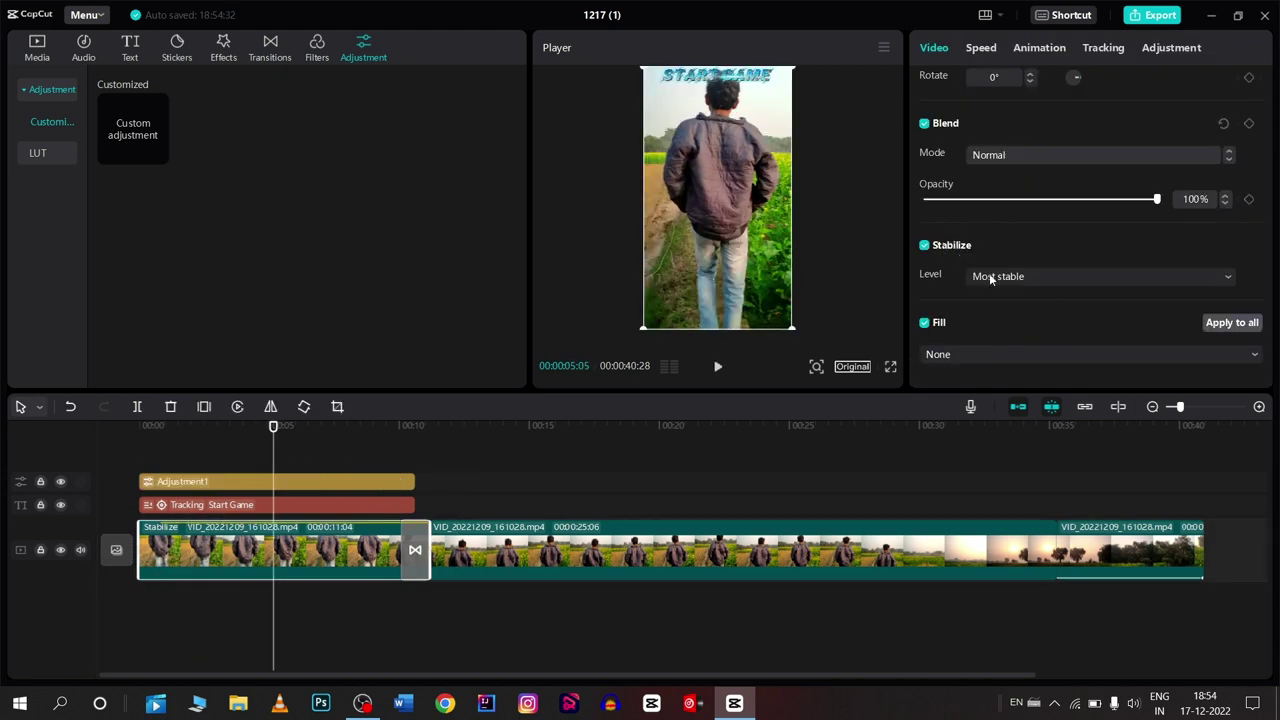
click(989, 274)
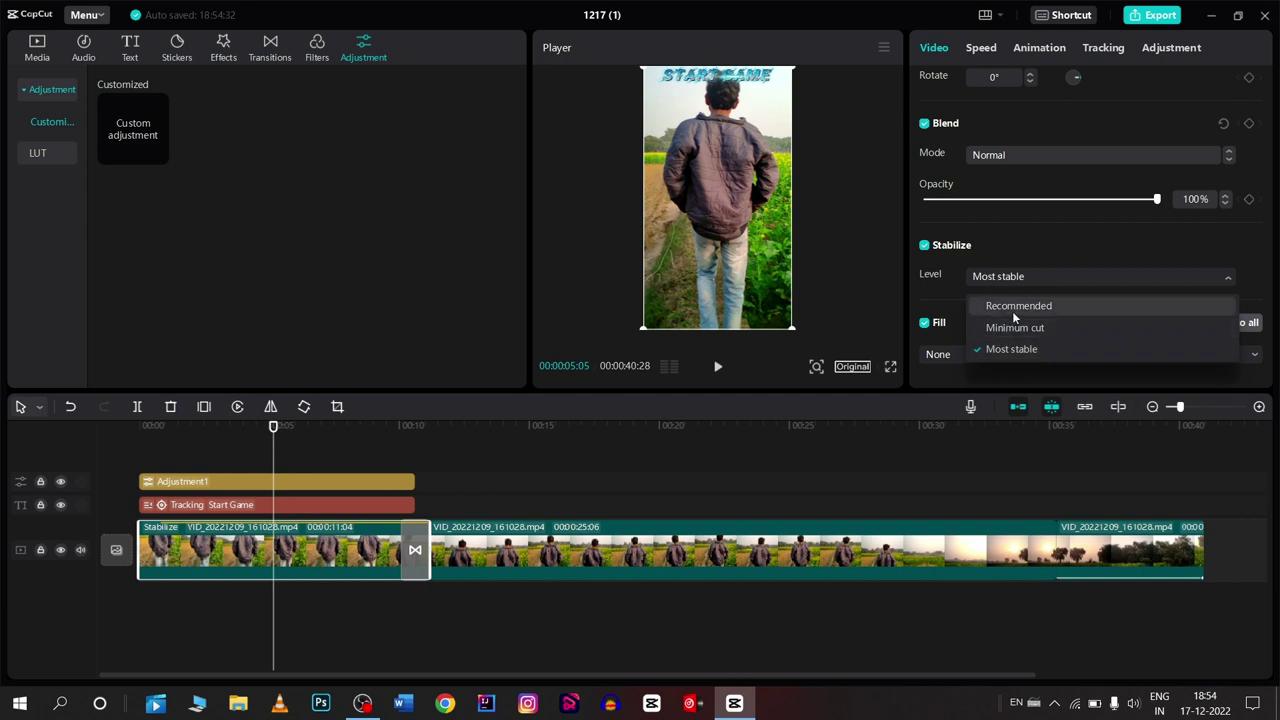
click(1012, 308)
key(space)
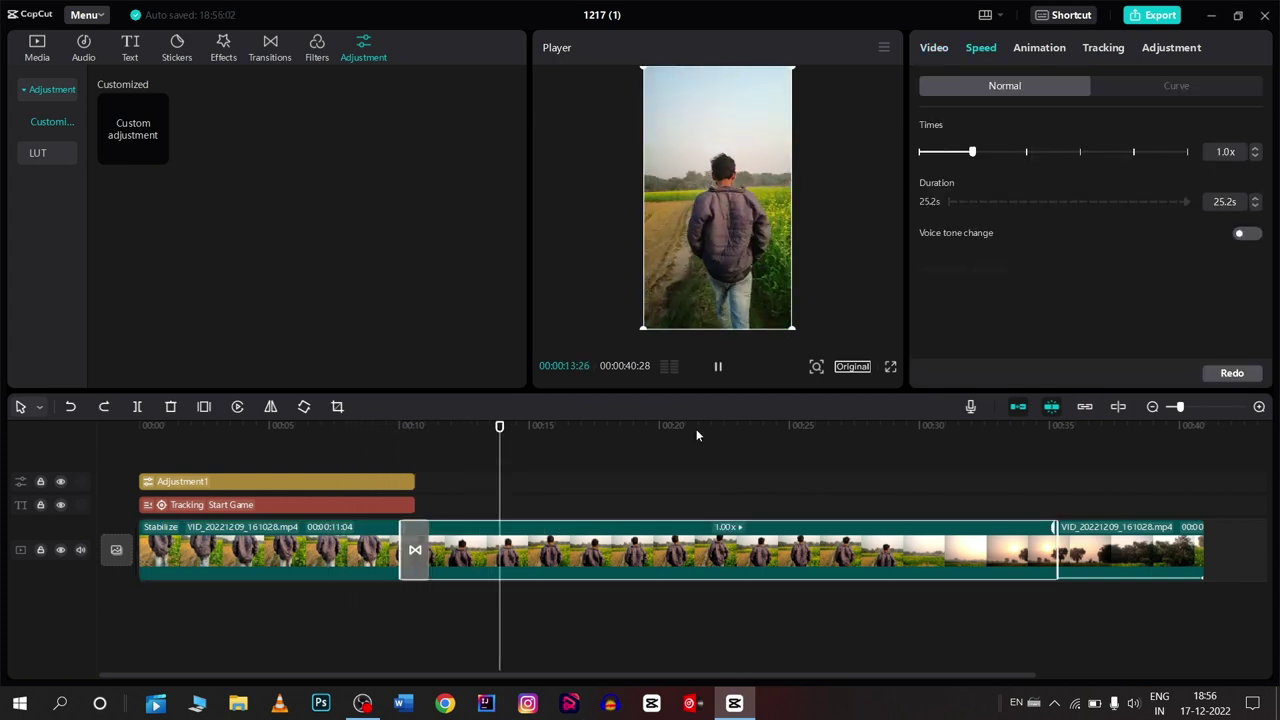
Split the second clip at about 19 s and move the playhead back to about 14.7 s
click(628, 422)
key(space)
key(ctrl+b)
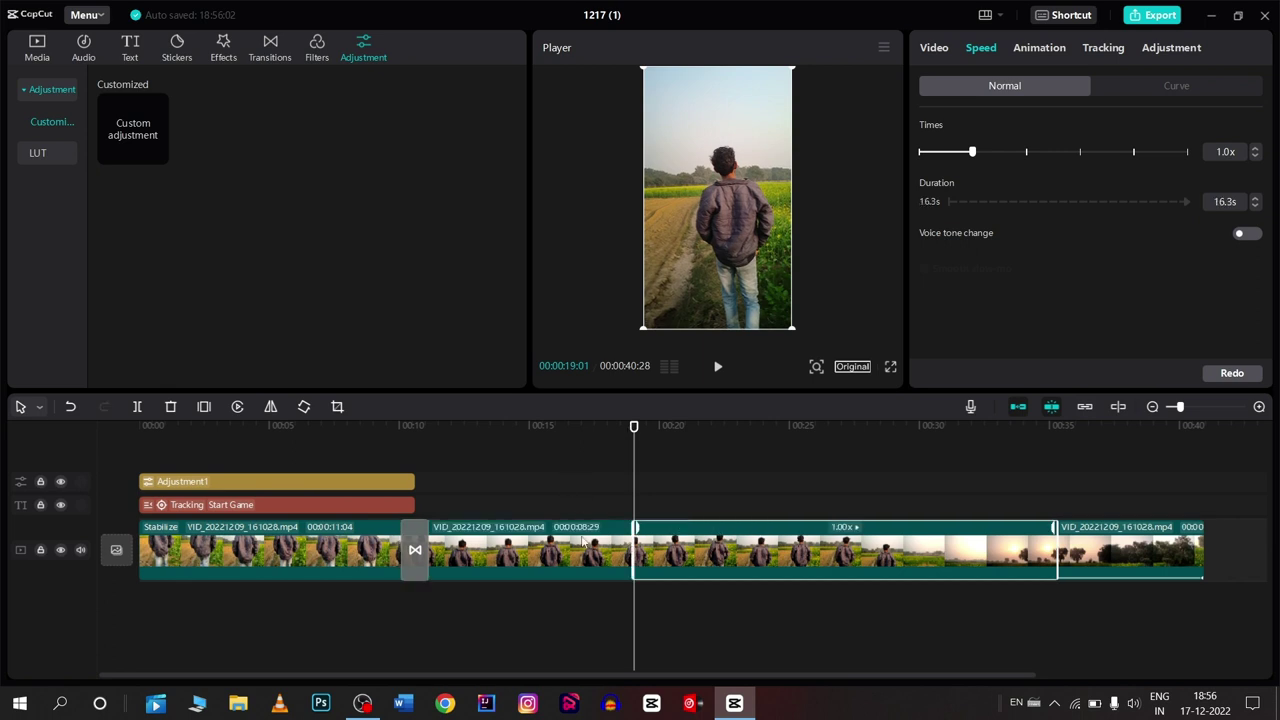
click(523, 448)
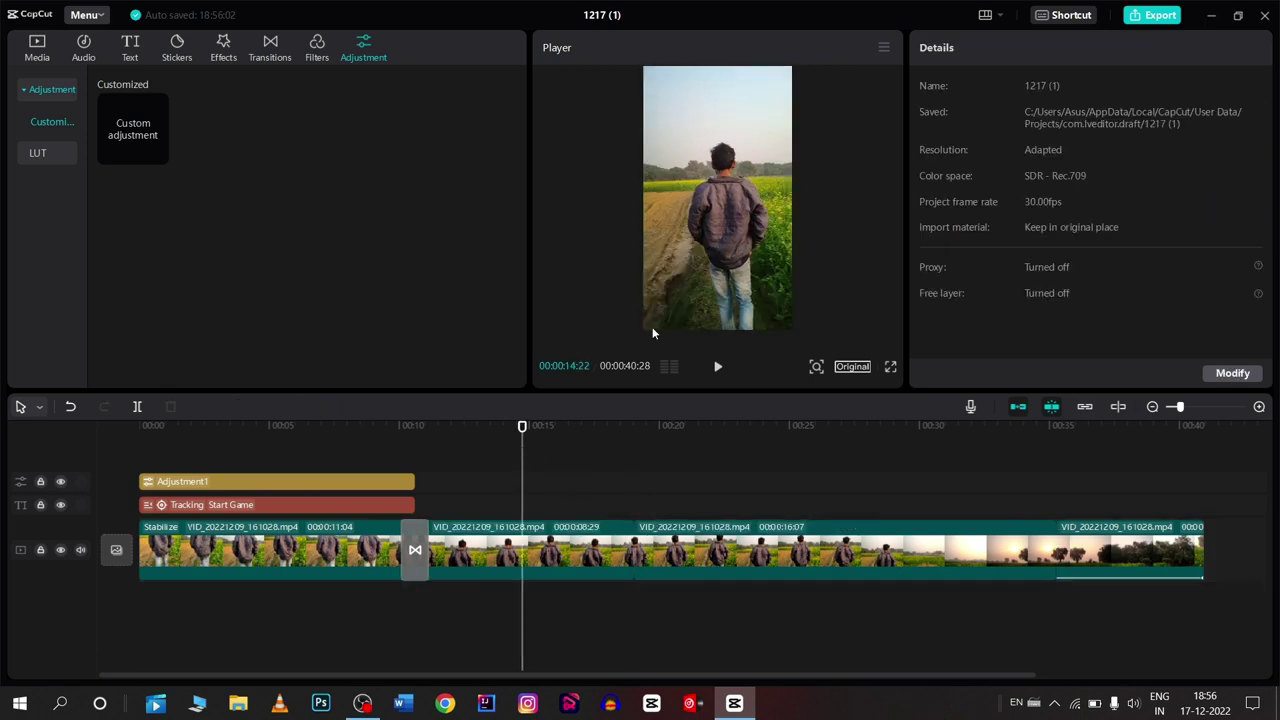
Return the clip between the transition and the 19 s split to 1.0x speed and apply the Montage speed curve
click(604, 535)
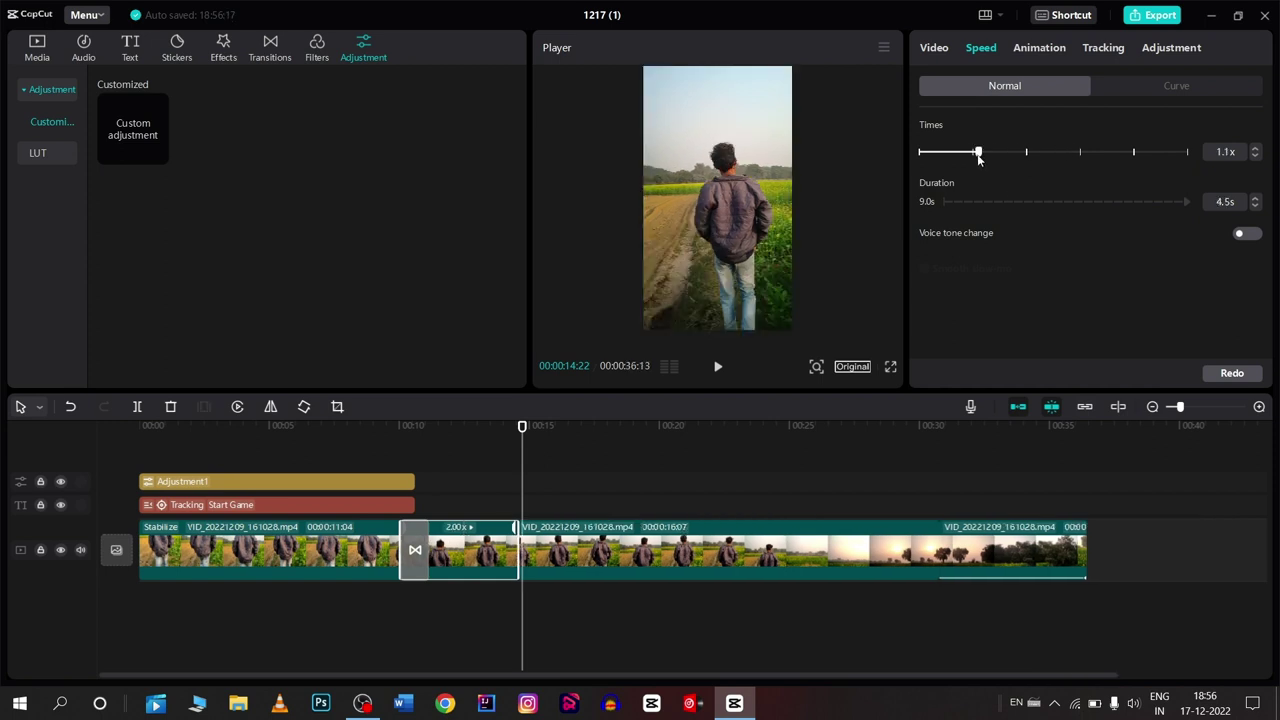
drag(975, 160, 973, 156)
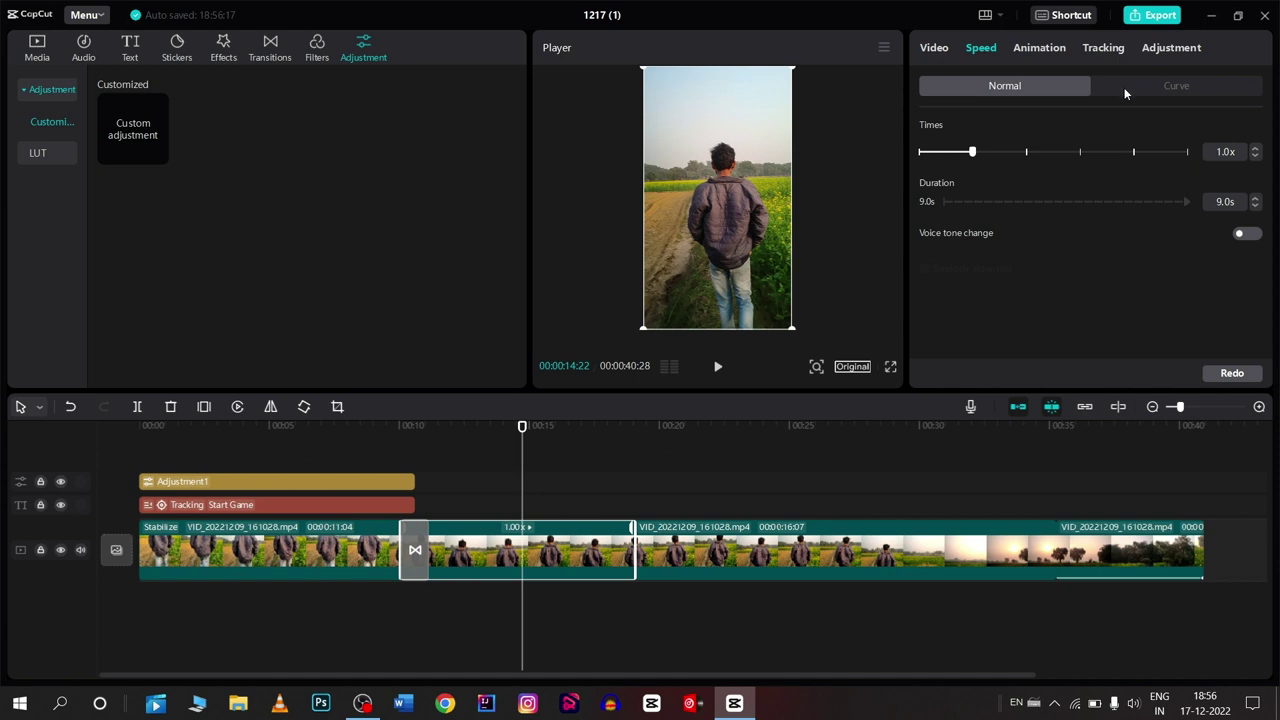
click(1124, 87)
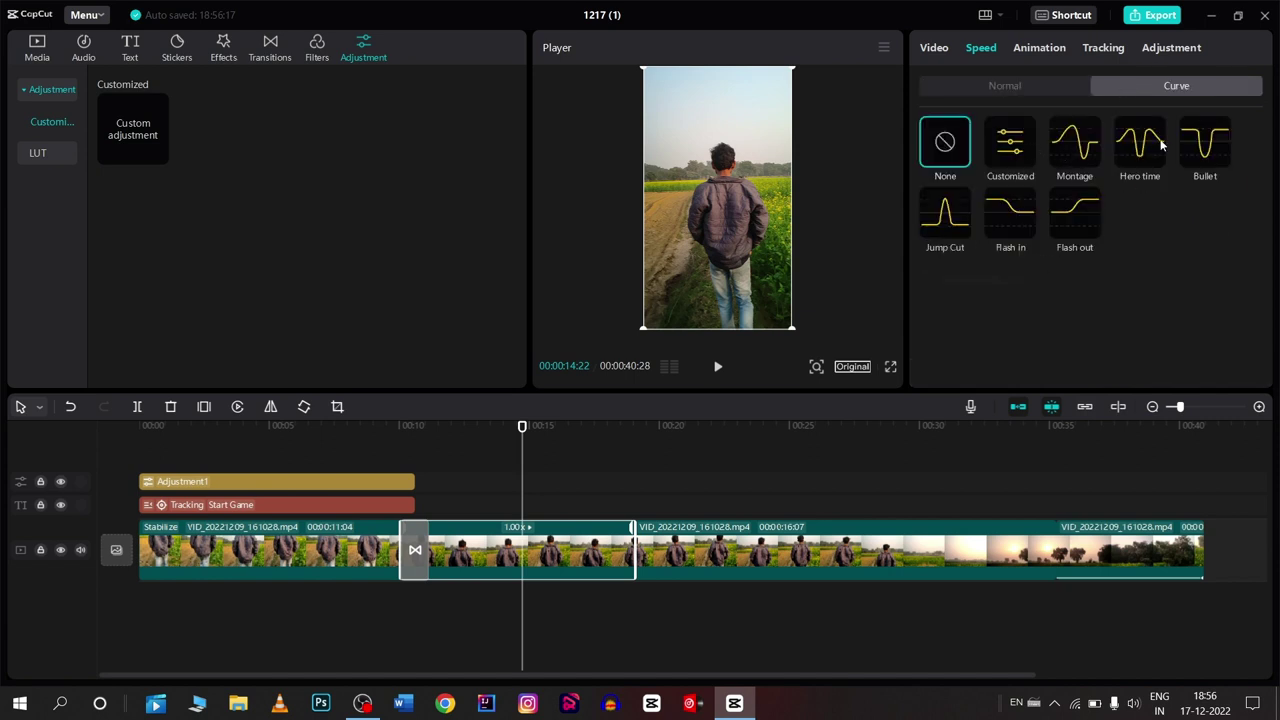
click(1085, 166)
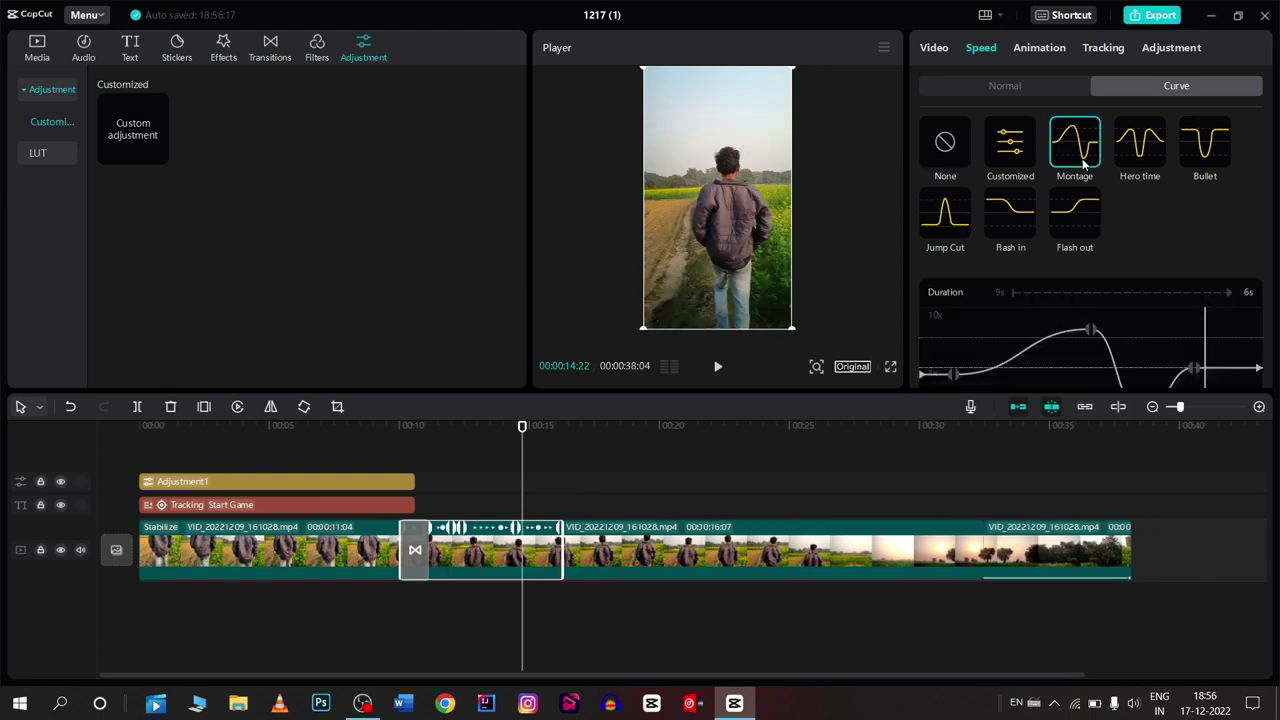
Play back the Montage curve and reshape it, moving its peak slightly earlier and adding a slow point near 0.1x before the peak
click(414, 468)
key(space)
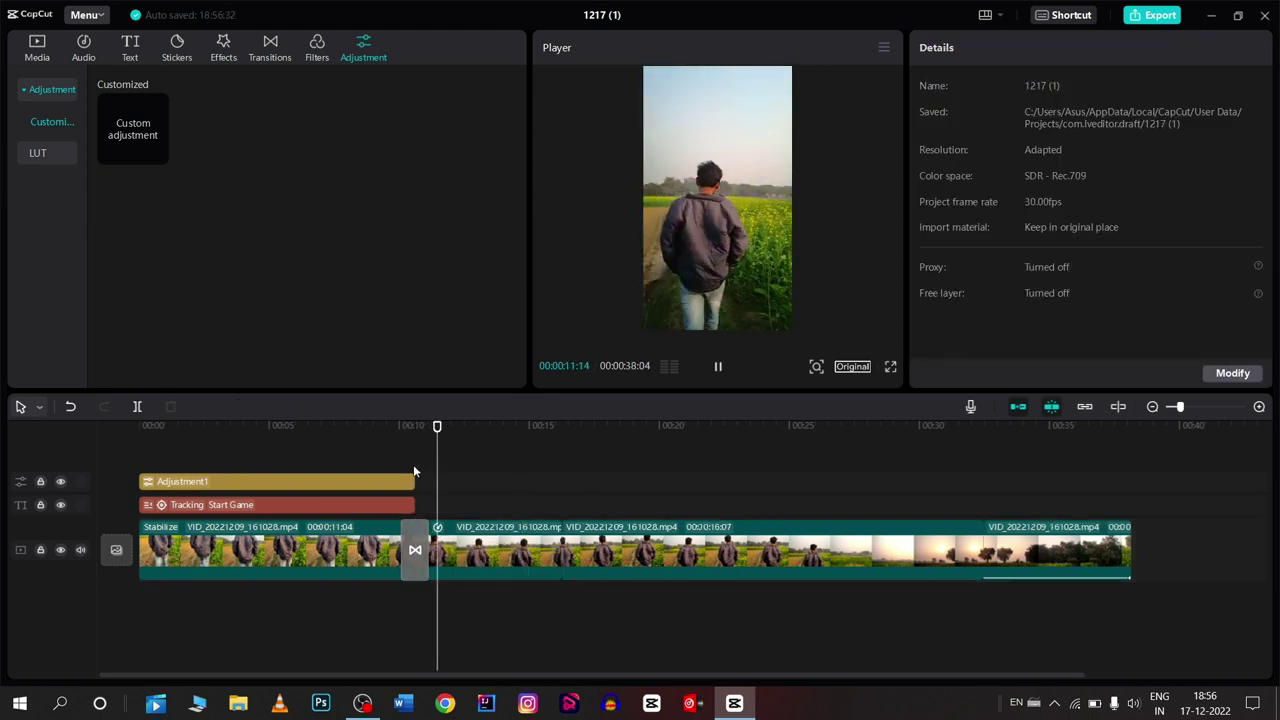
click(465, 552)
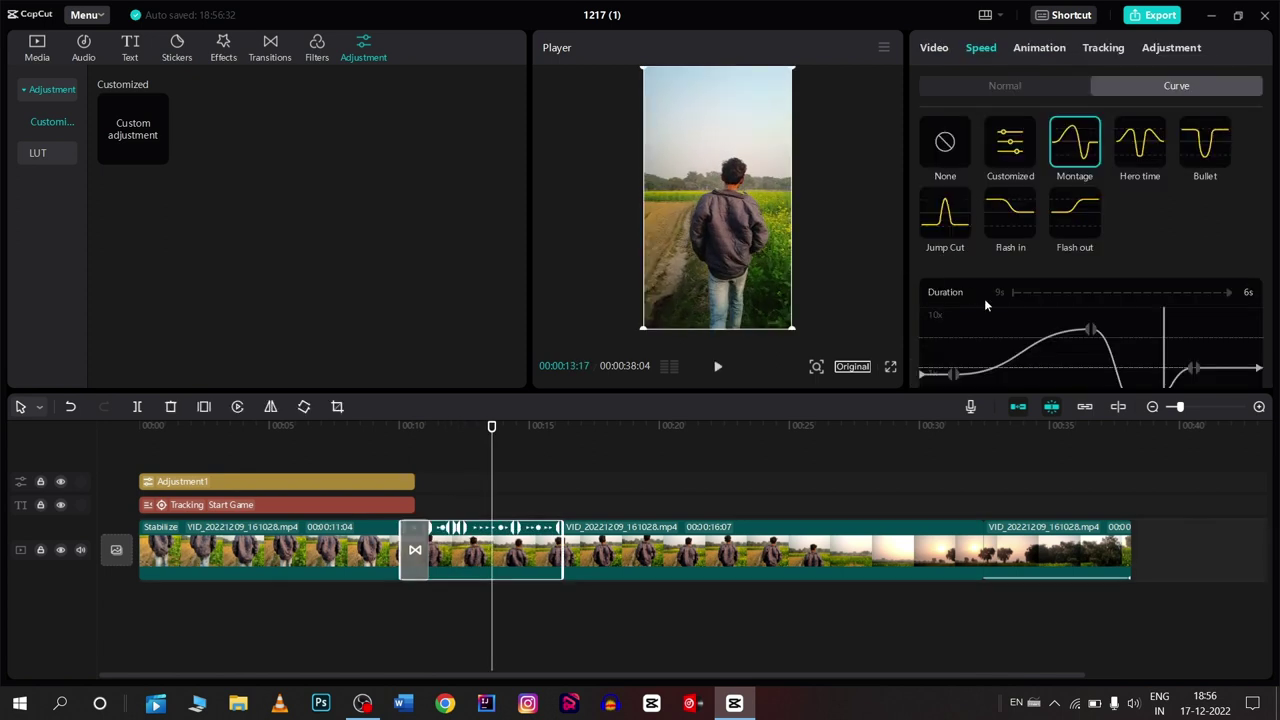
scroll(984, 298, down, 3)
click(1090, 185)
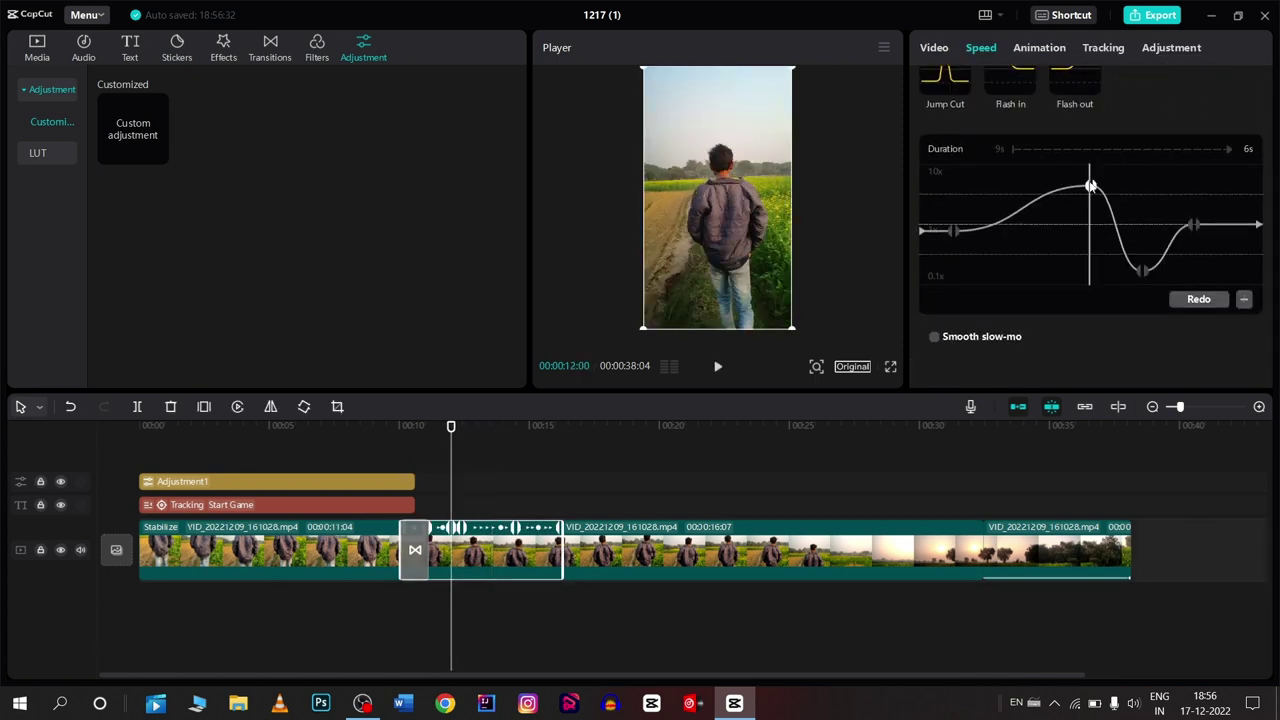
mouse_move(1090, 185)
mouse_down()
mouse_move(1015, 187)
mouse_move(1230, 200)
mouse_move(1018, 197)
mouse_up()
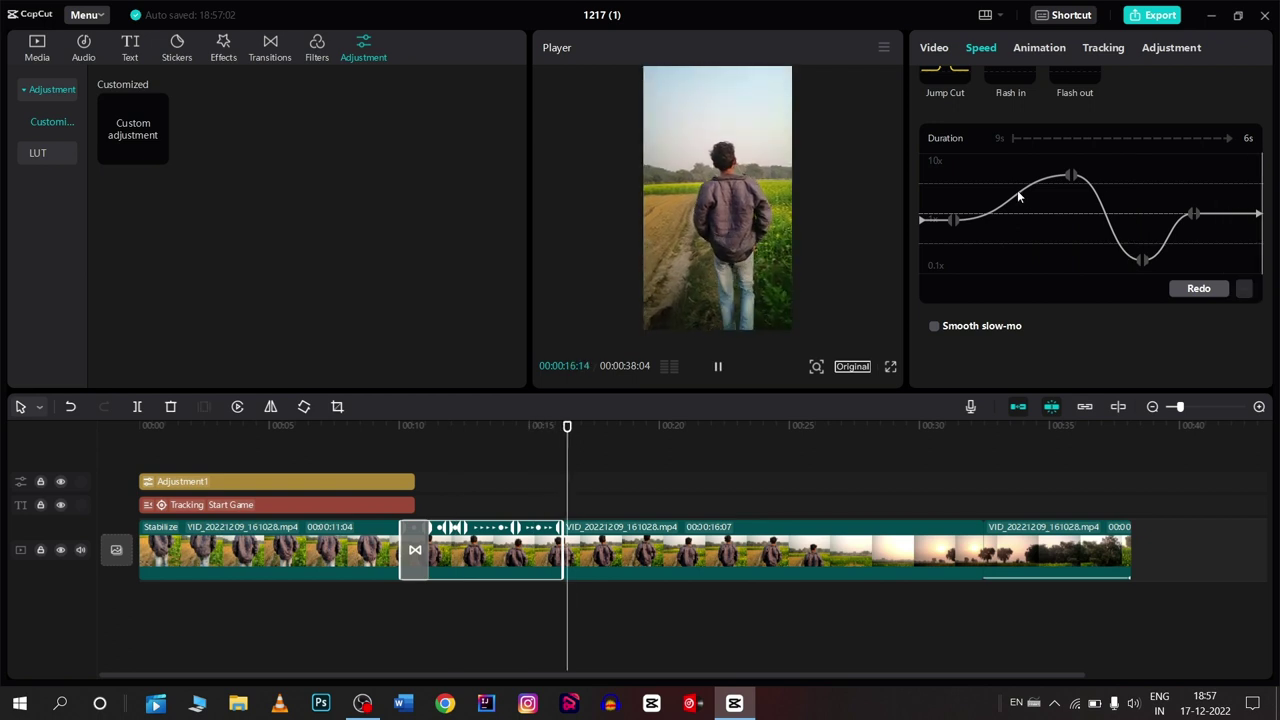
click(993, 190)
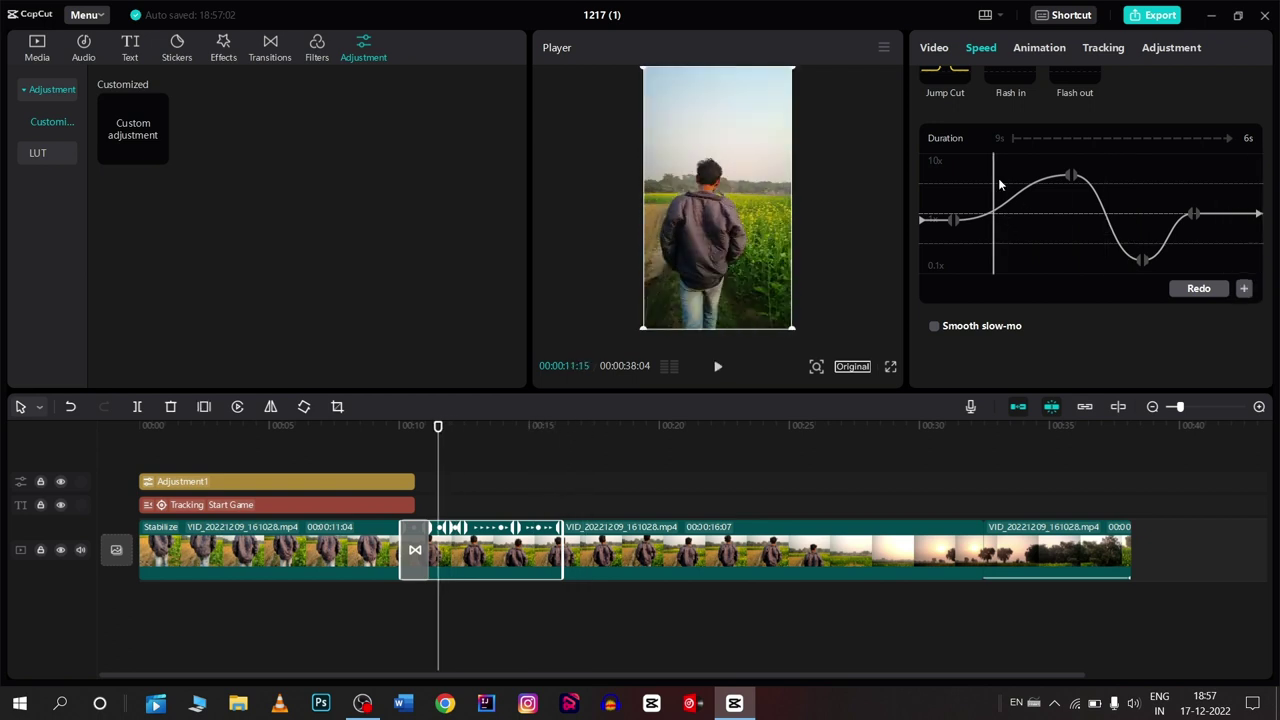
Turn on Smooth slow-mo with the Optical flow method for the speed-curve clip and play it back
click(934, 326)
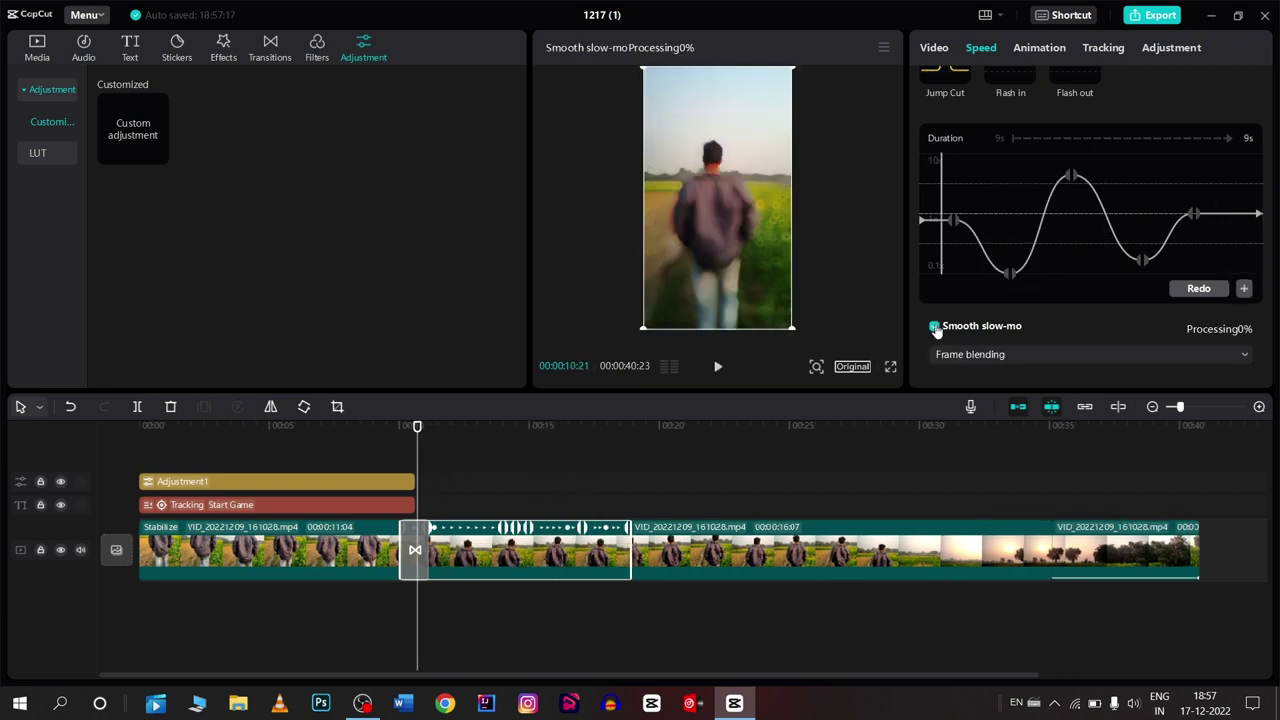
click(960, 355)
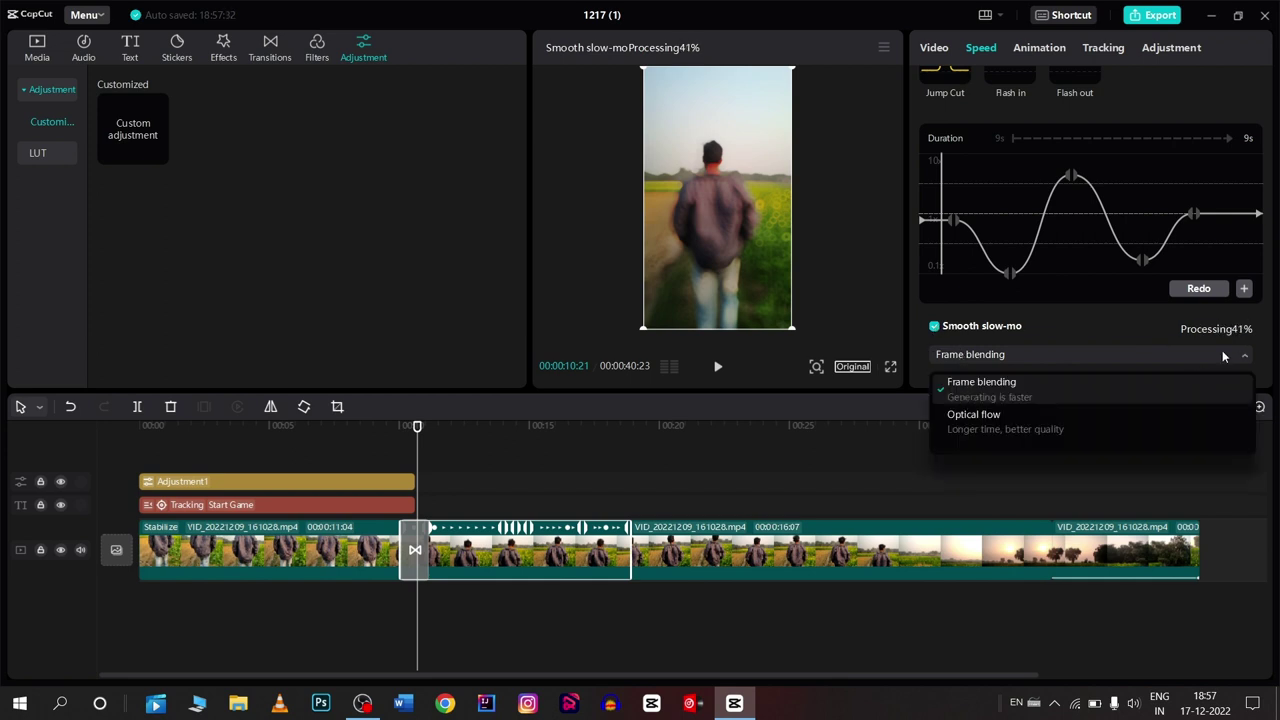
click(1156, 407)
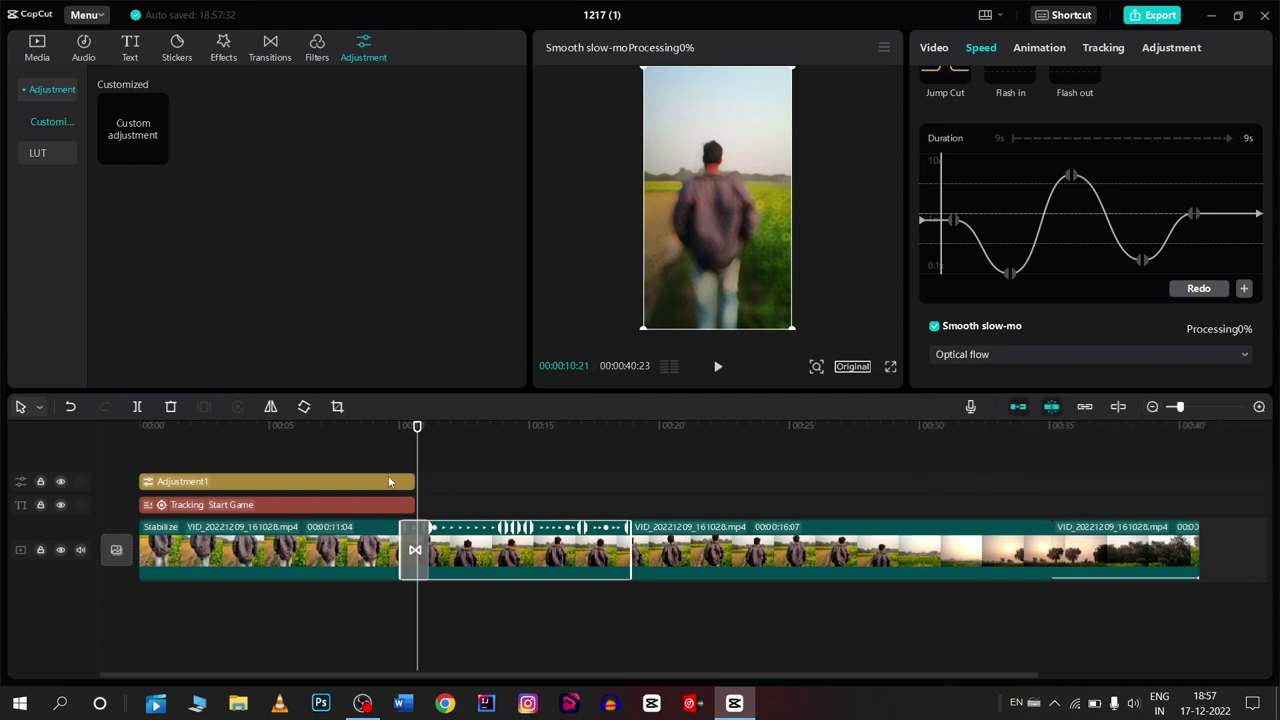
key(space)
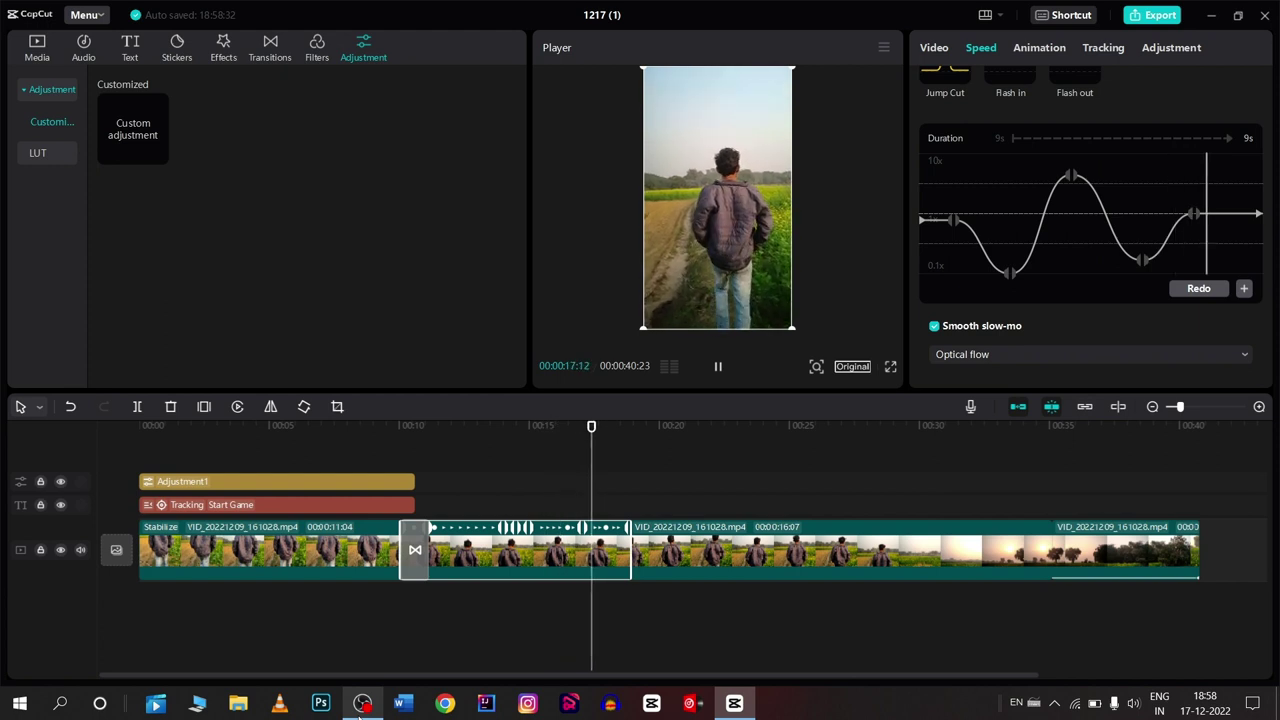
key(space)
Add a scale keyframe at 00:00:13:23 on the speed-curve clip, keeping the scale at 100%
click(522, 550)
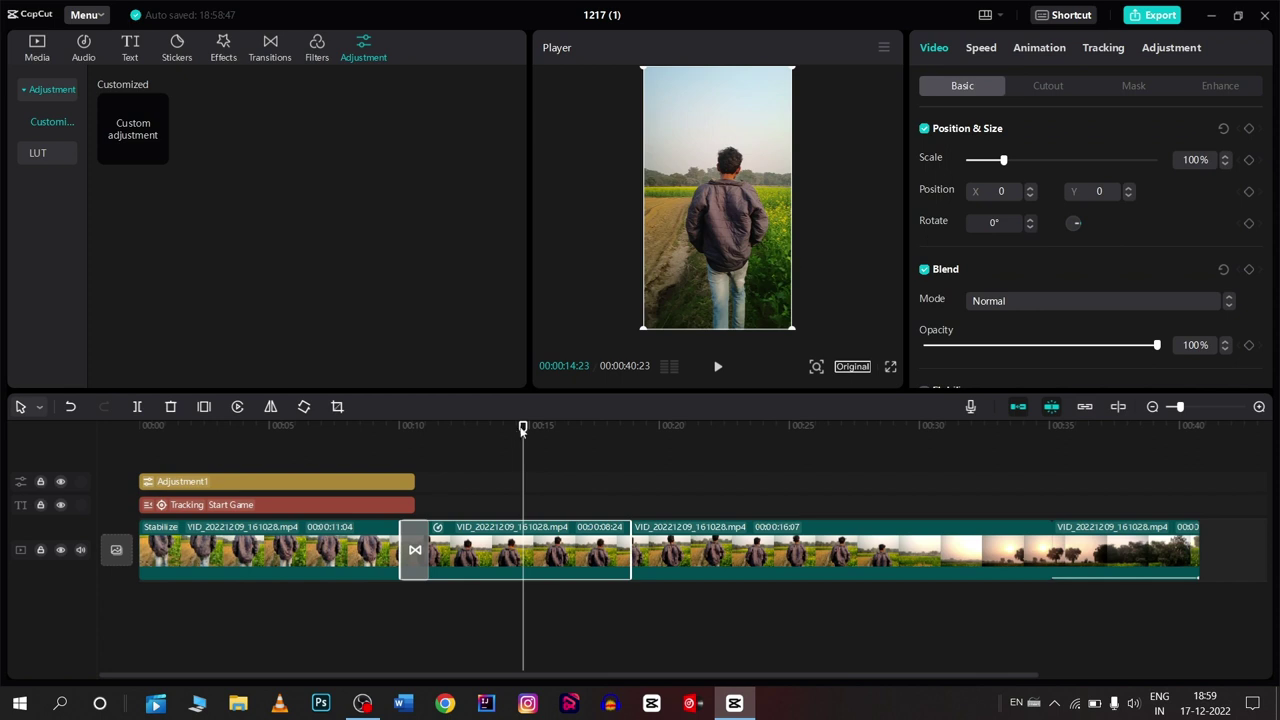
mouse_move(522, 430)
mouse_down()
mouse_move(480, 430)
mouse_move(497, 430)
mouse_up()
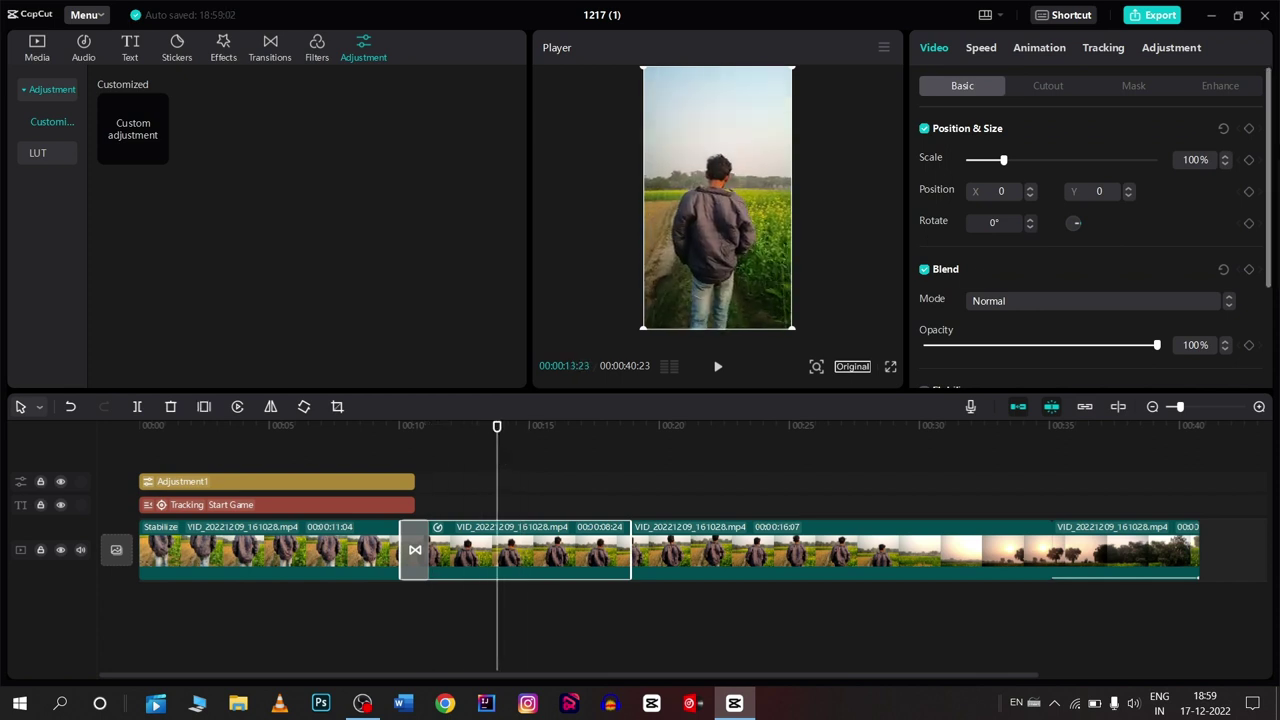
click(1249, 160)
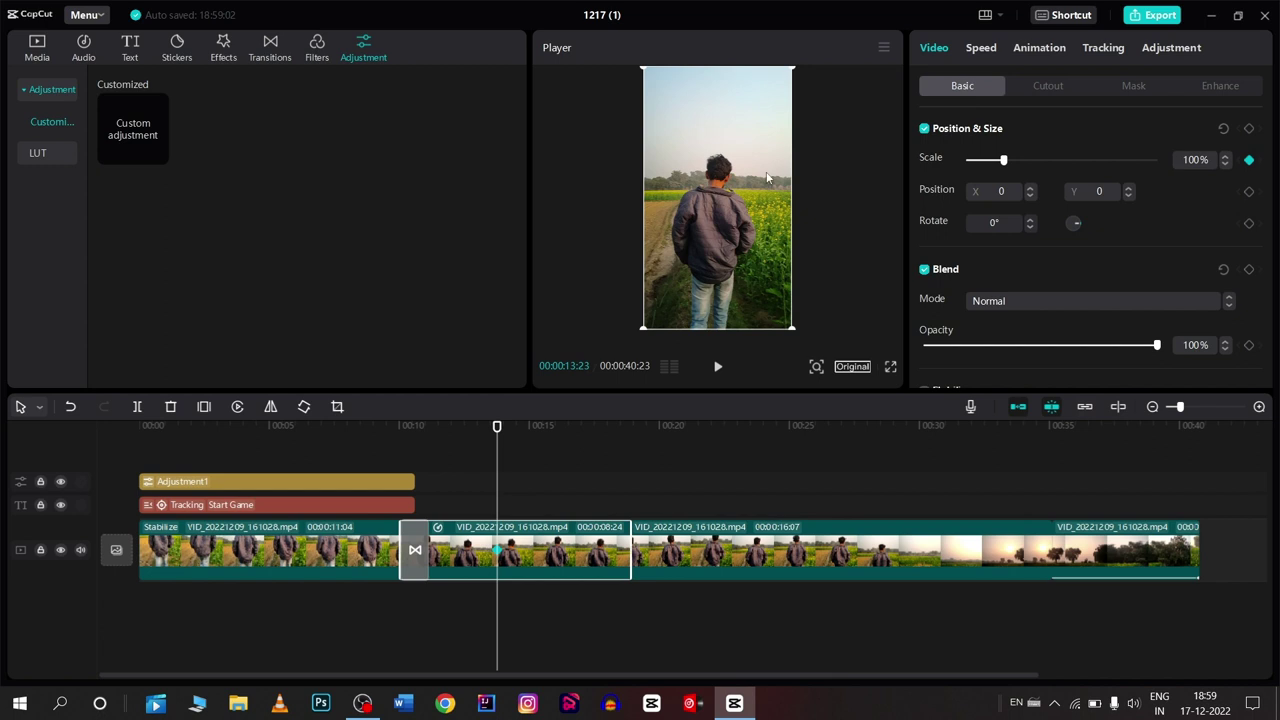
Add a second scale keyframe at 00:00:14:15 with the scale at about 166% and play back the zoom-in
key(space)
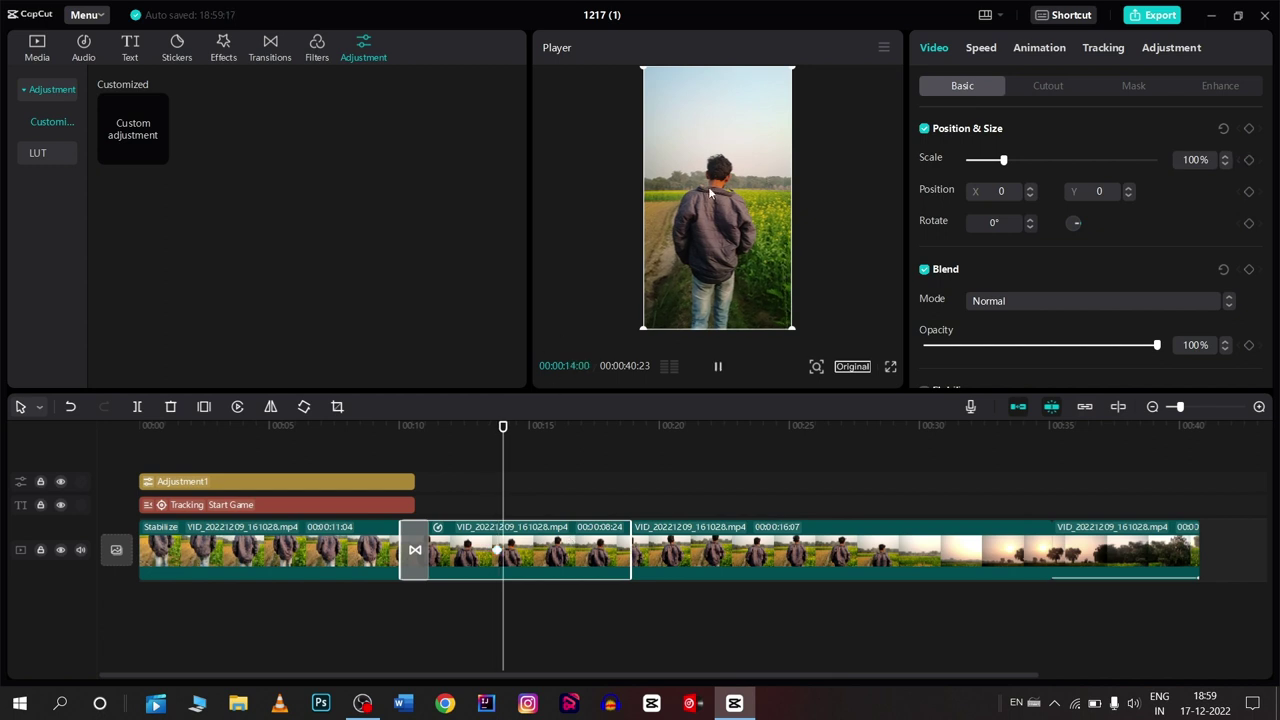
key(space)
click(1248, 160)
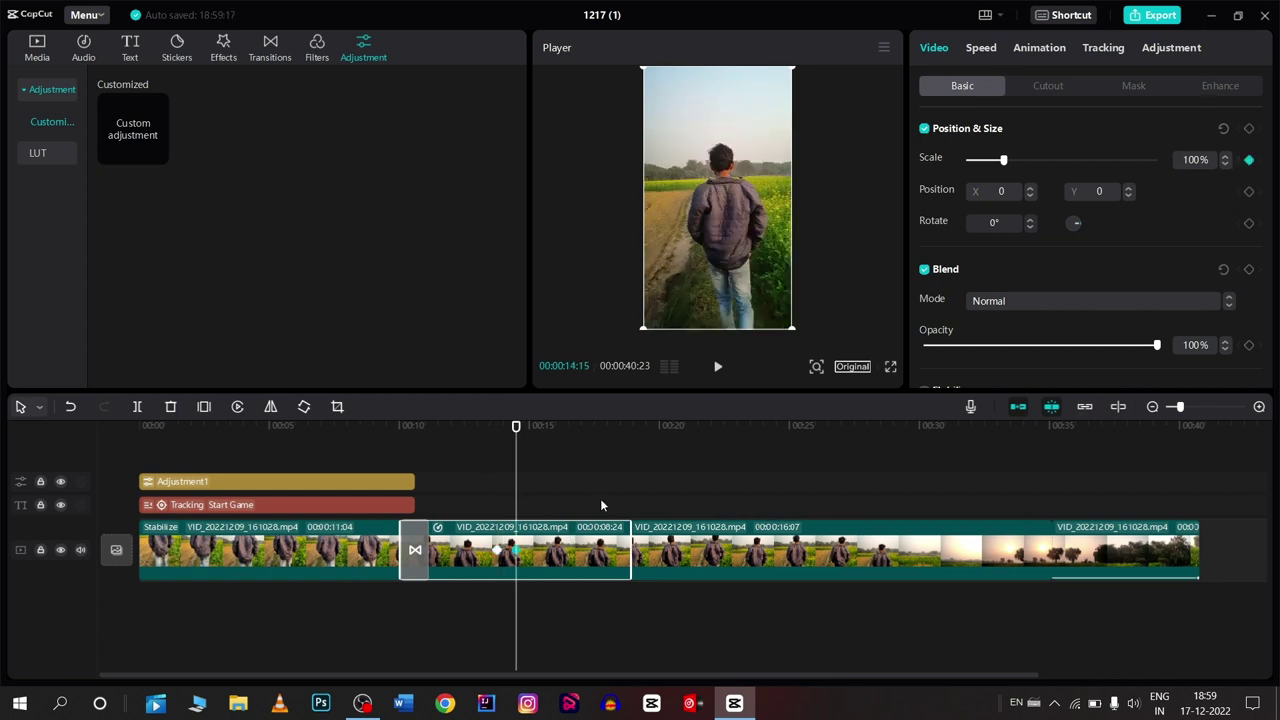
drag(1005, 160, 1028, 160)
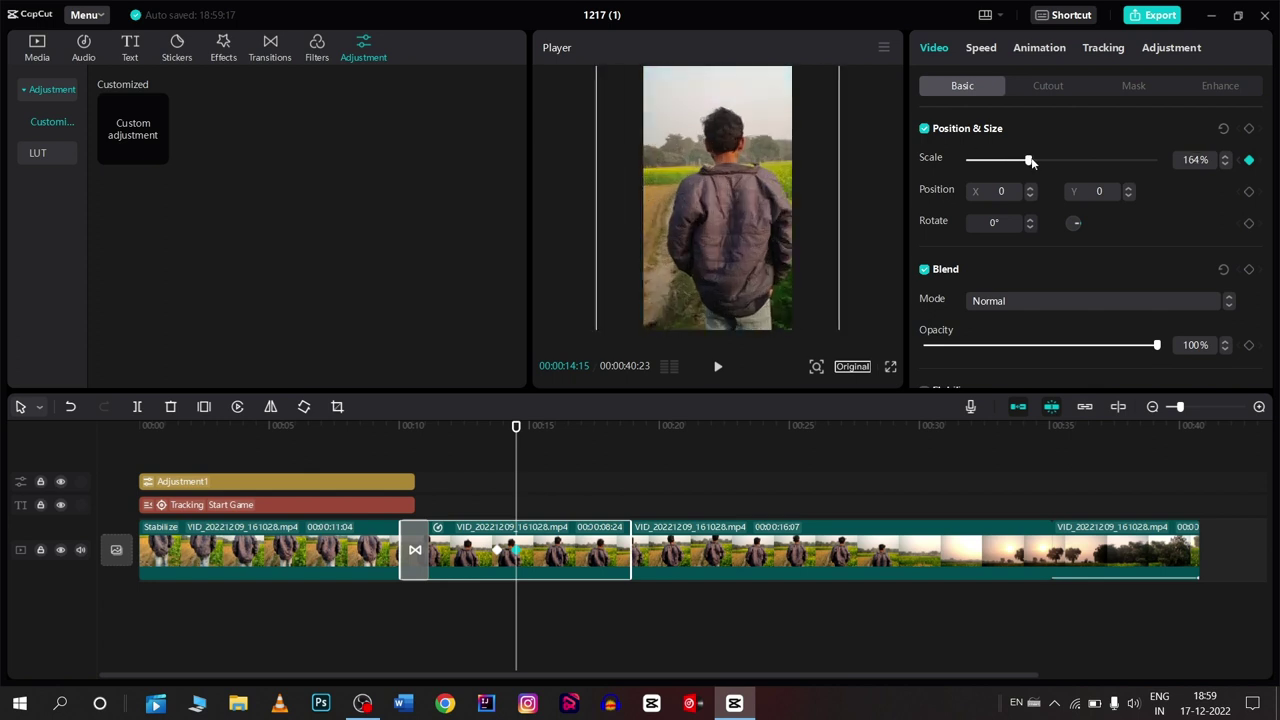
click(455, 460)
key(space)
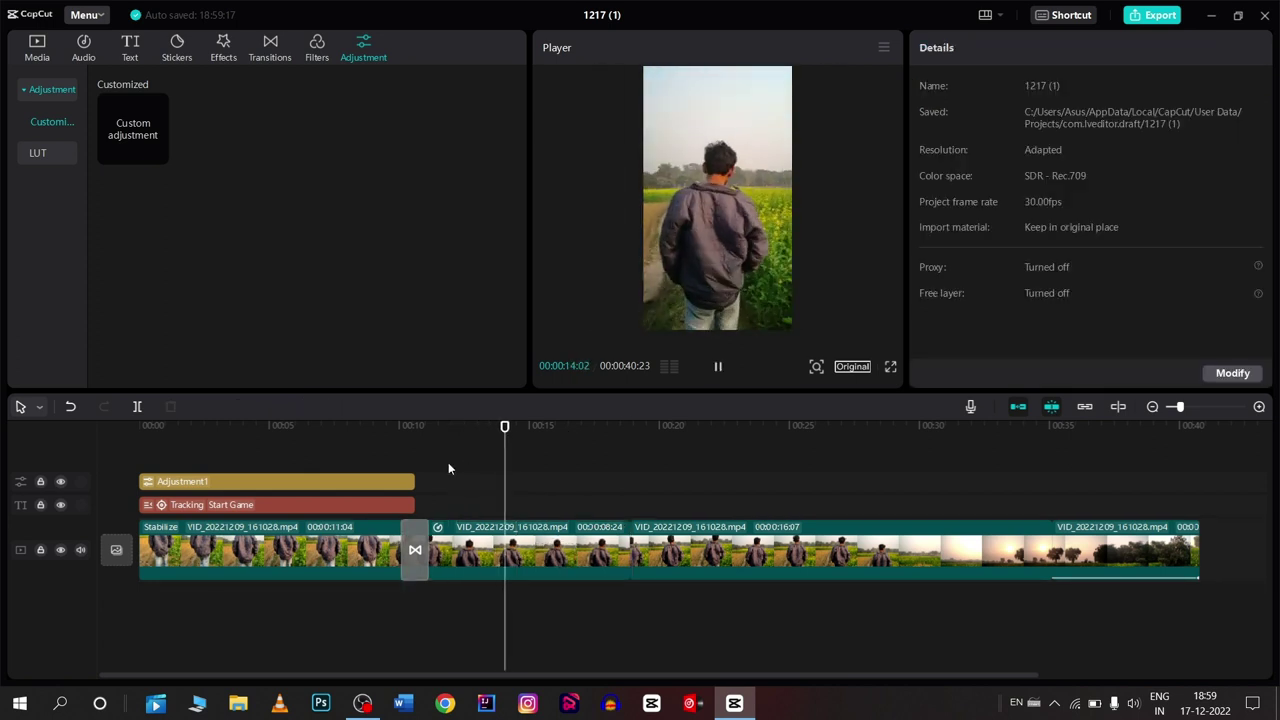
key(space)
Hold the enlarged scale with a keyframe at 00:00:15:08, add another at 00:00:15:22 set to 98%, and play back the zoom
click(546, 557)
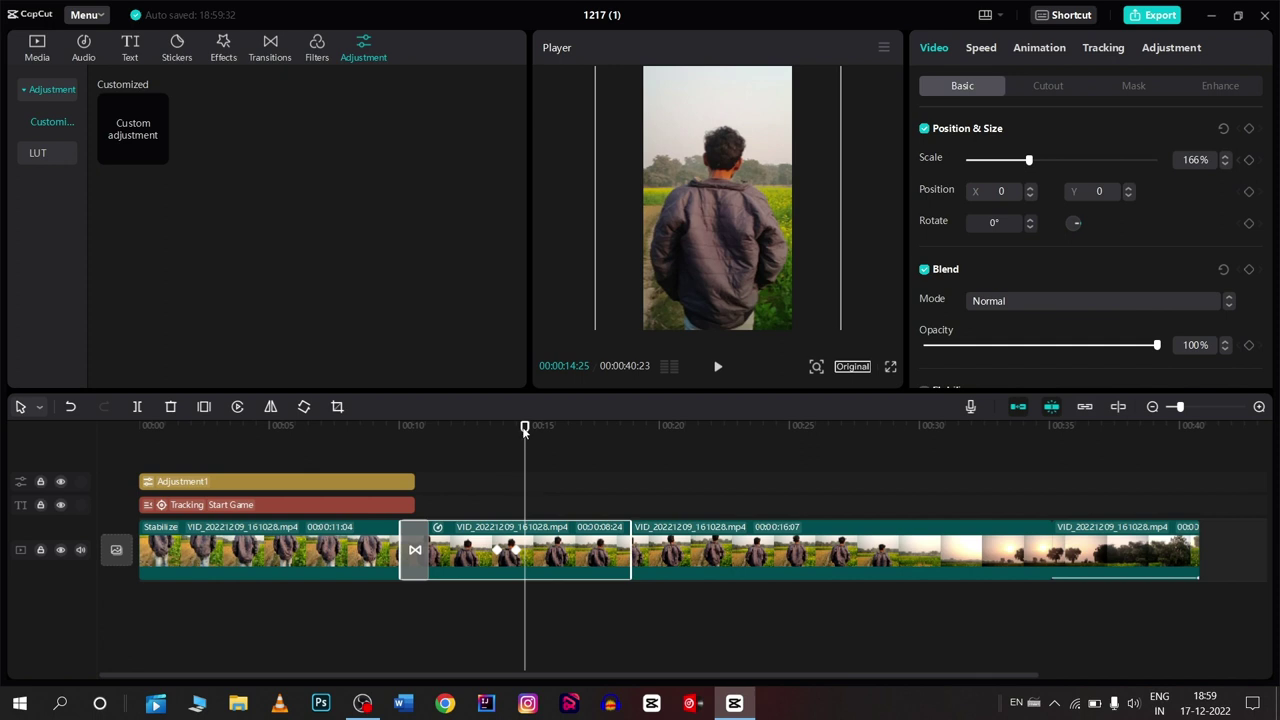
drag(524, 430, 535, 430)
click(1248, 160)
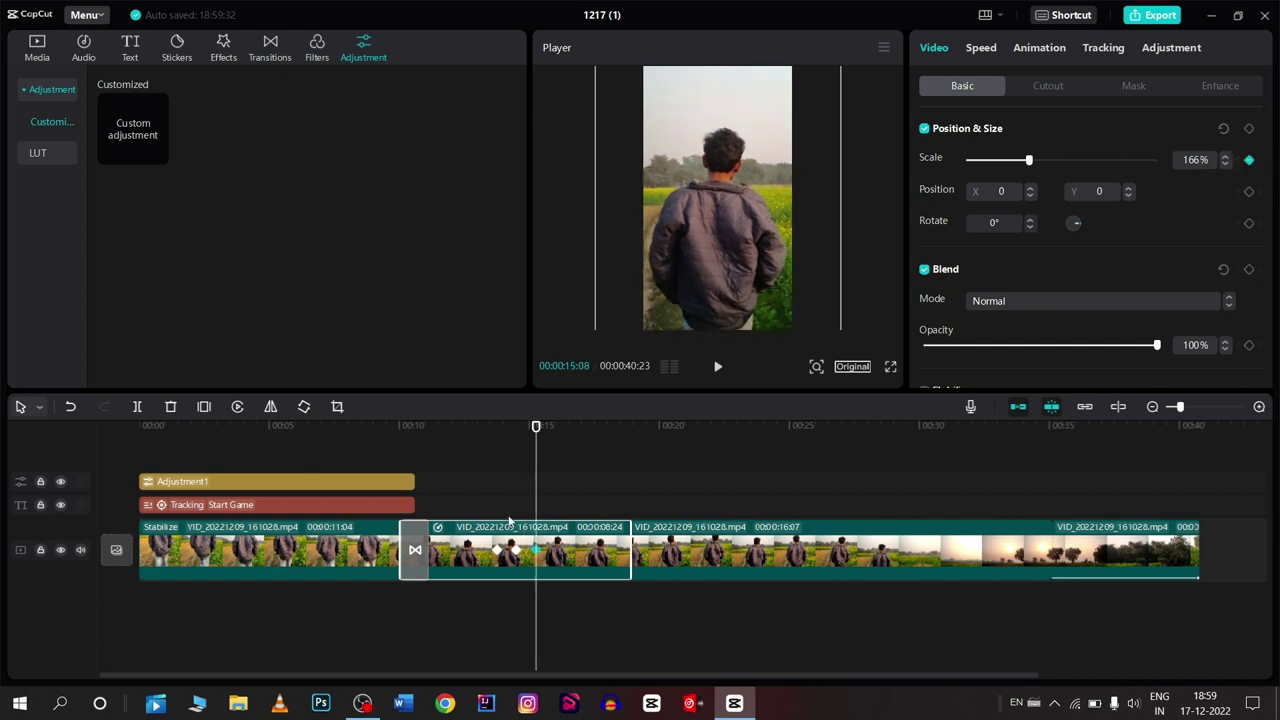
drag(536, 428, 548, 430)
click(1248, 160)
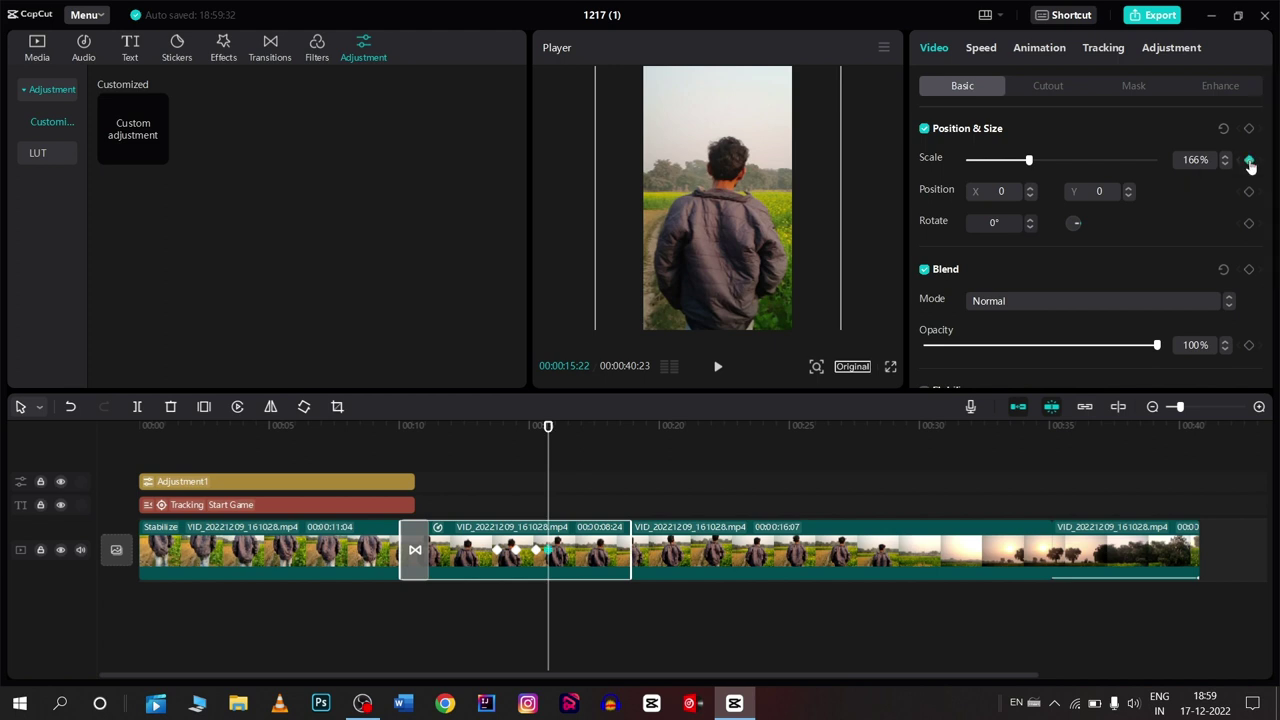
drag(1029, 162, 1003, 163)
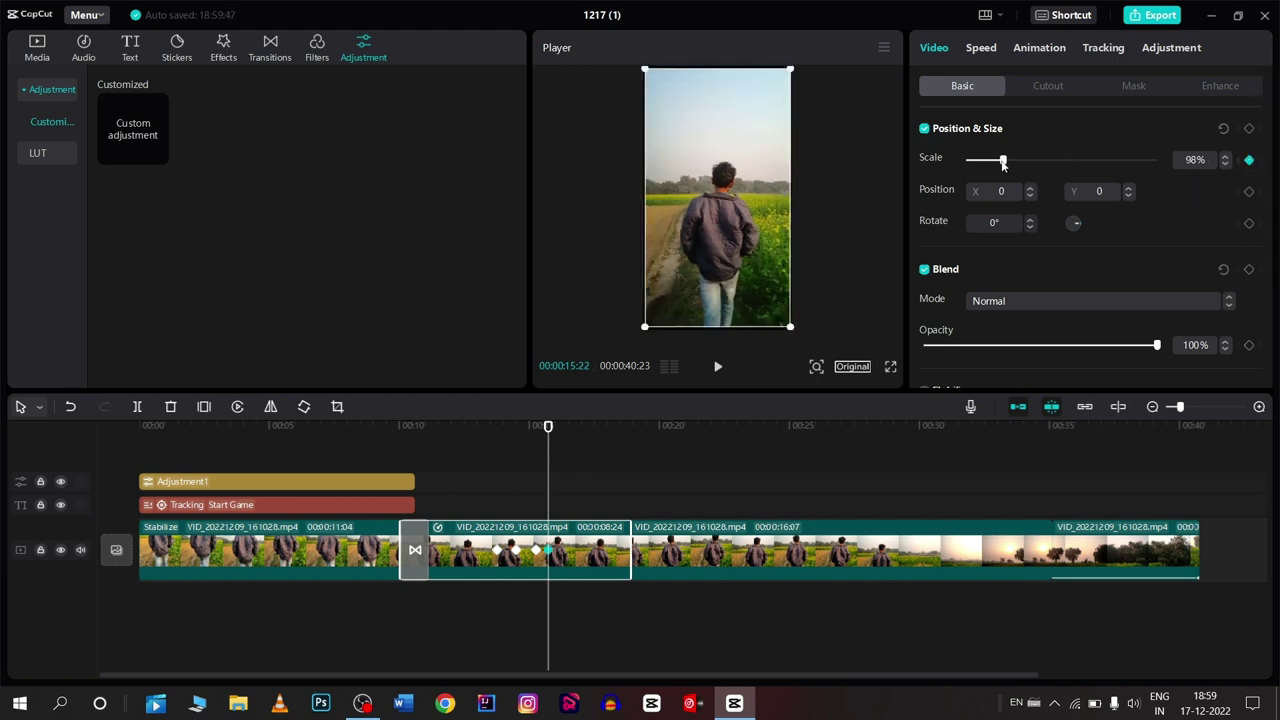
click(532, 468)
click(521, 470)
key(space)
click(498, 470)
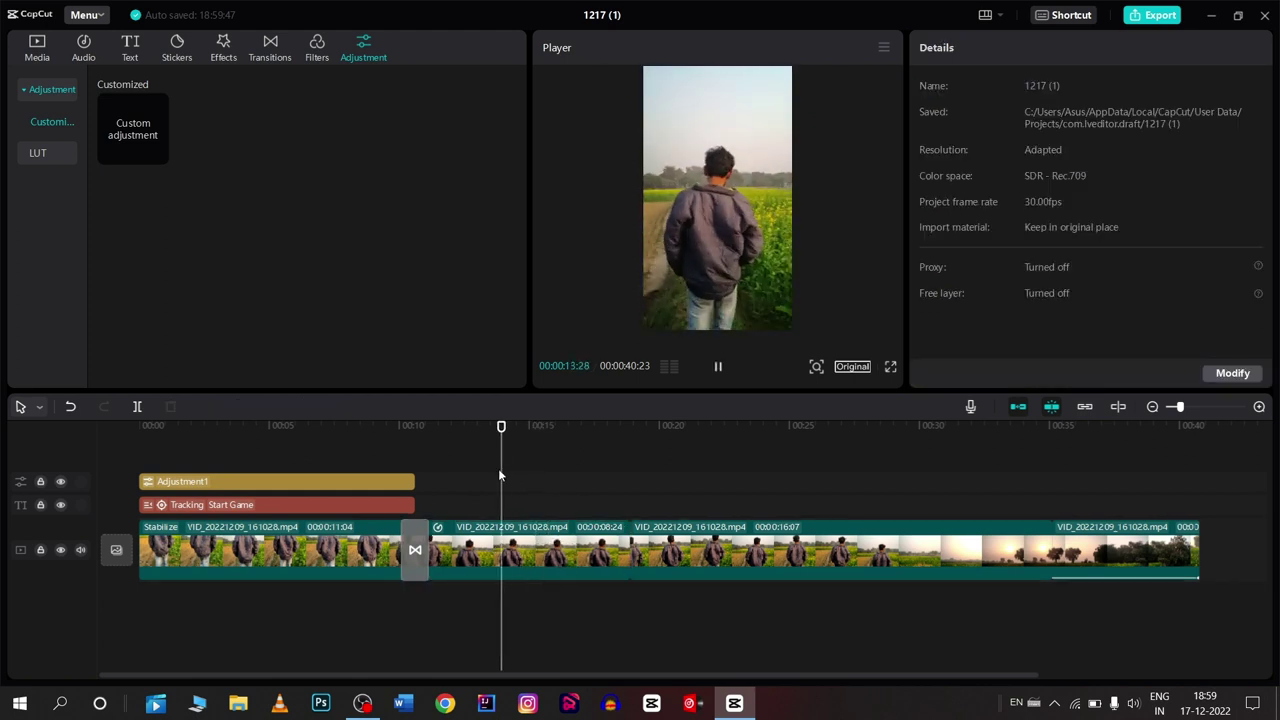
click(498, 470)
Try the Overlay and Hard light blend modes on the keyframed clip and return the mode to Normal
click(510, 550)
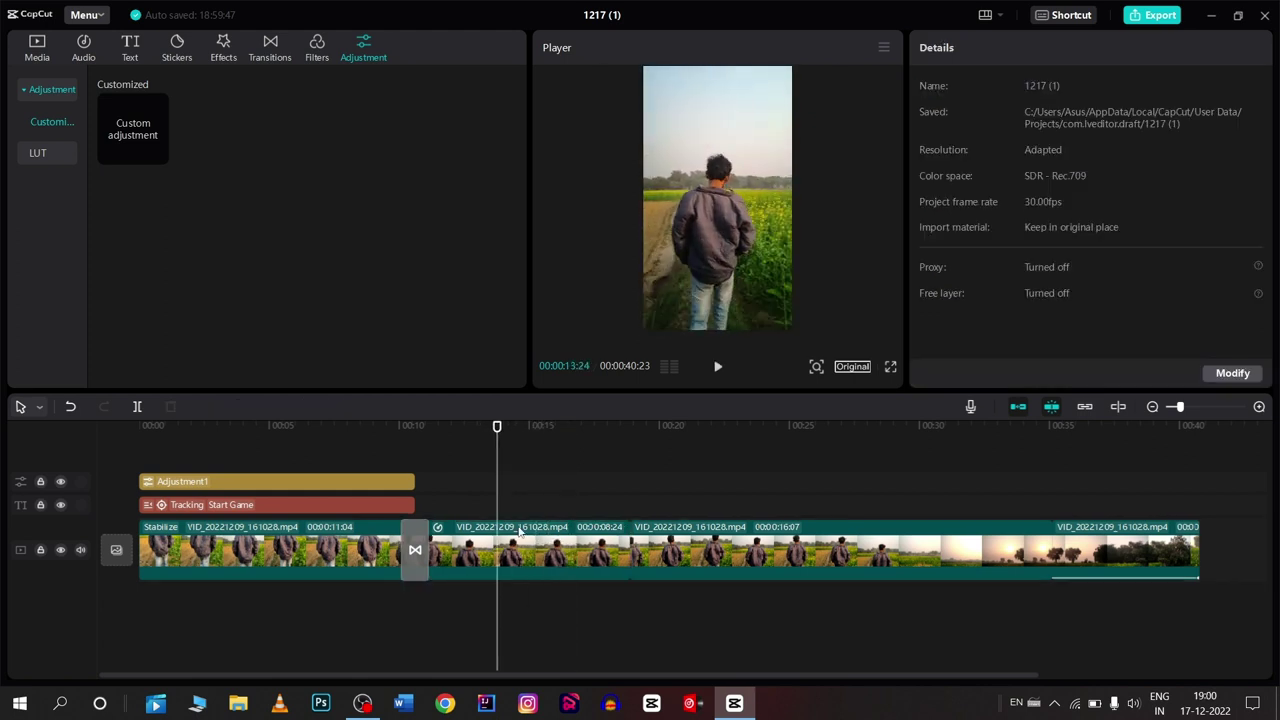
click(985, 302)
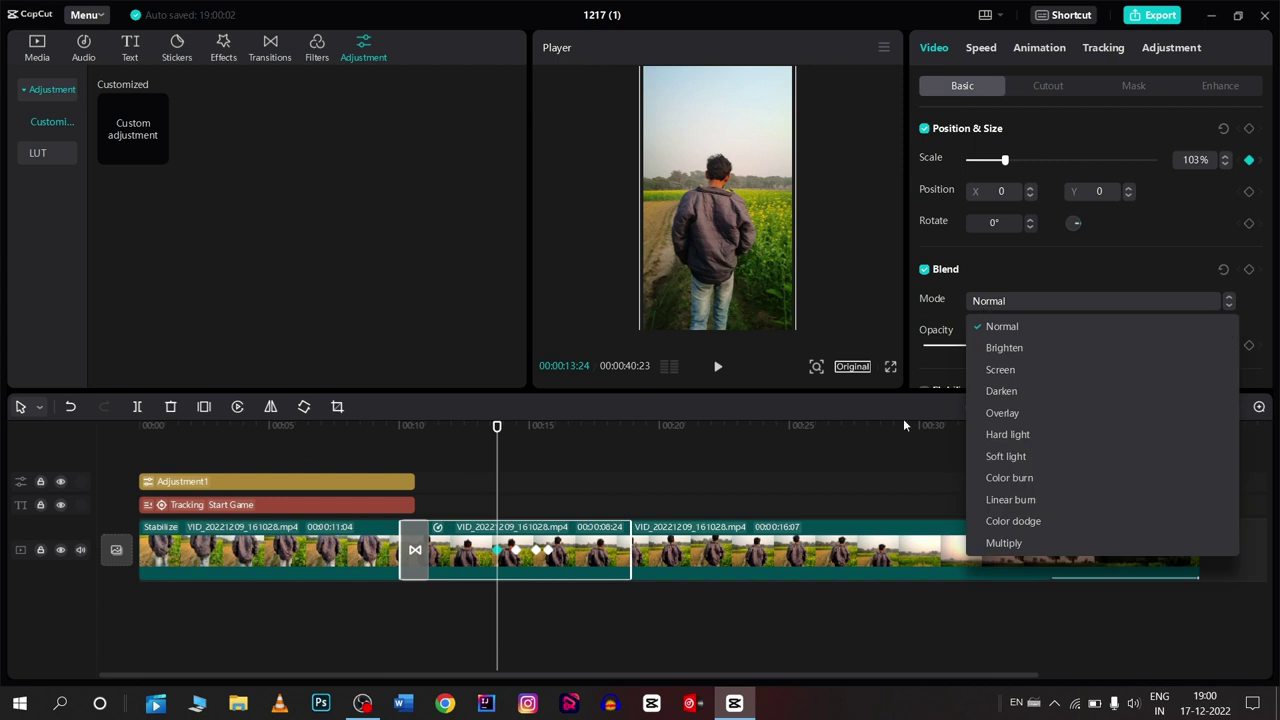
click(986, 412)
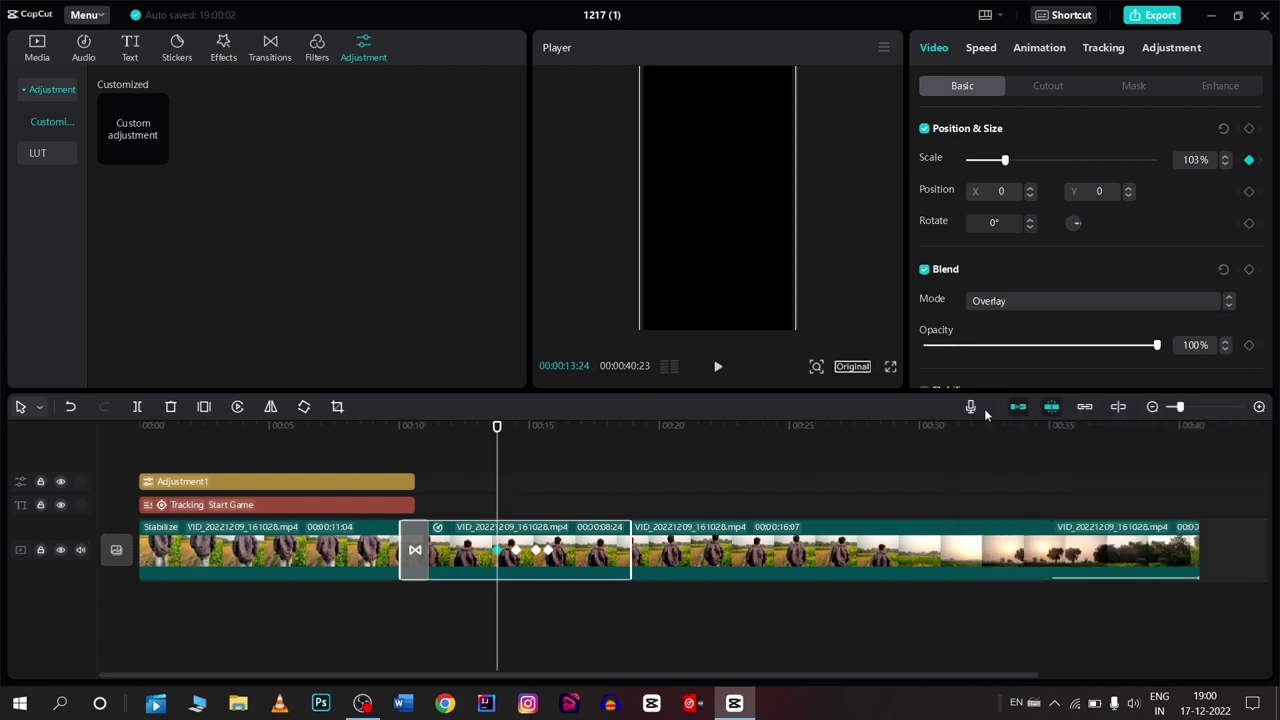
click(1012, 298)
click(1020, 431)
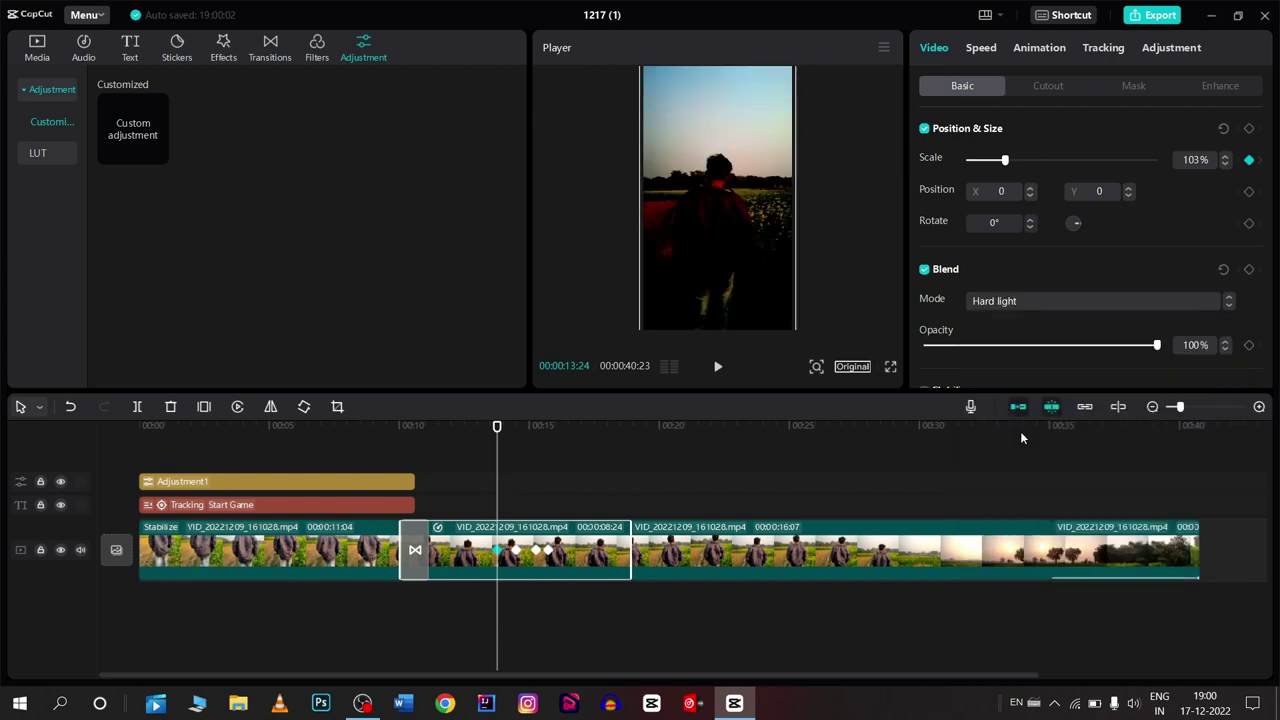
click(1030, 298)
click(1020, 320)
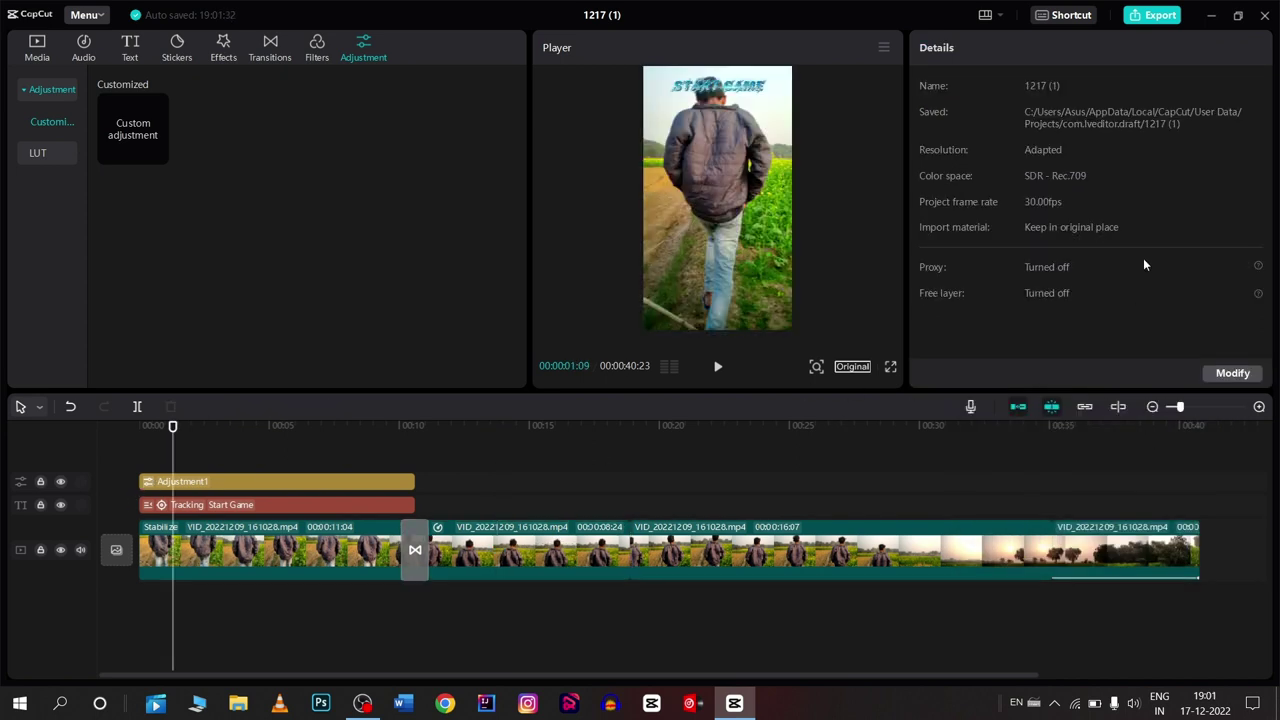
Export the video to D:/College Notes as a 1080P H.264 mp4 at 60fps with a customized 30000 Kbps variable bit rate
click(1159, 16)
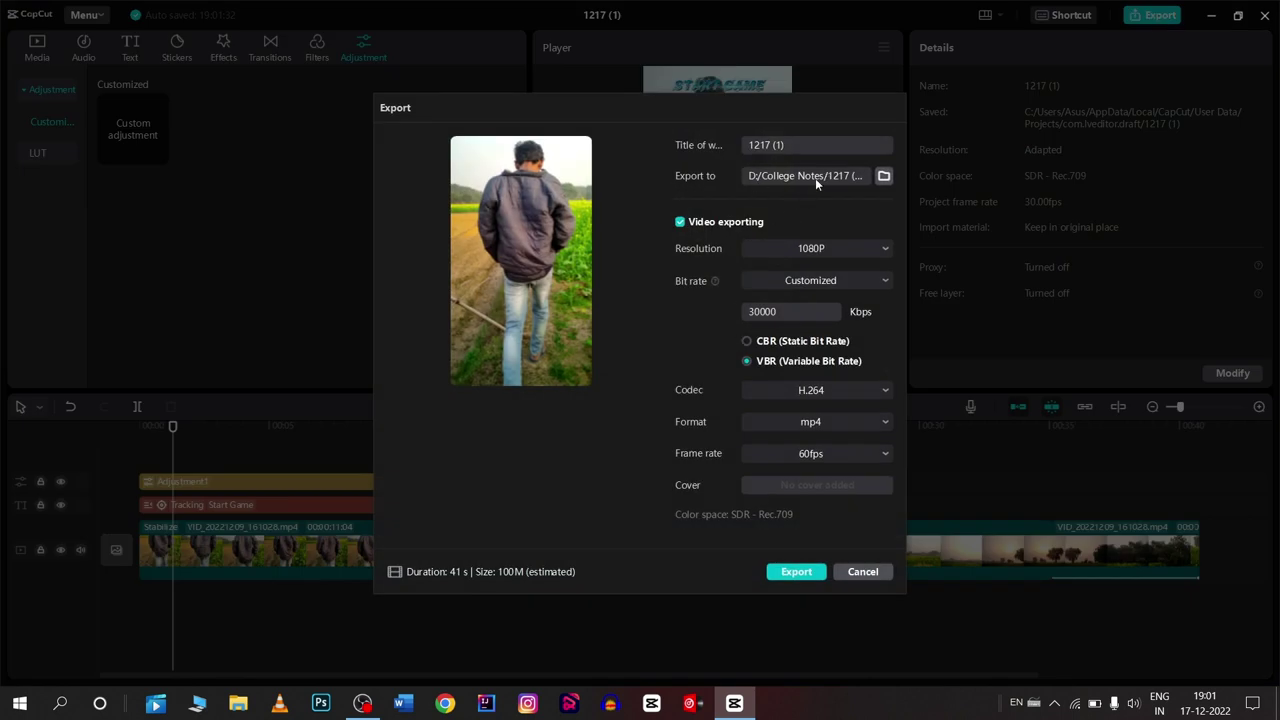
click(884, 176)
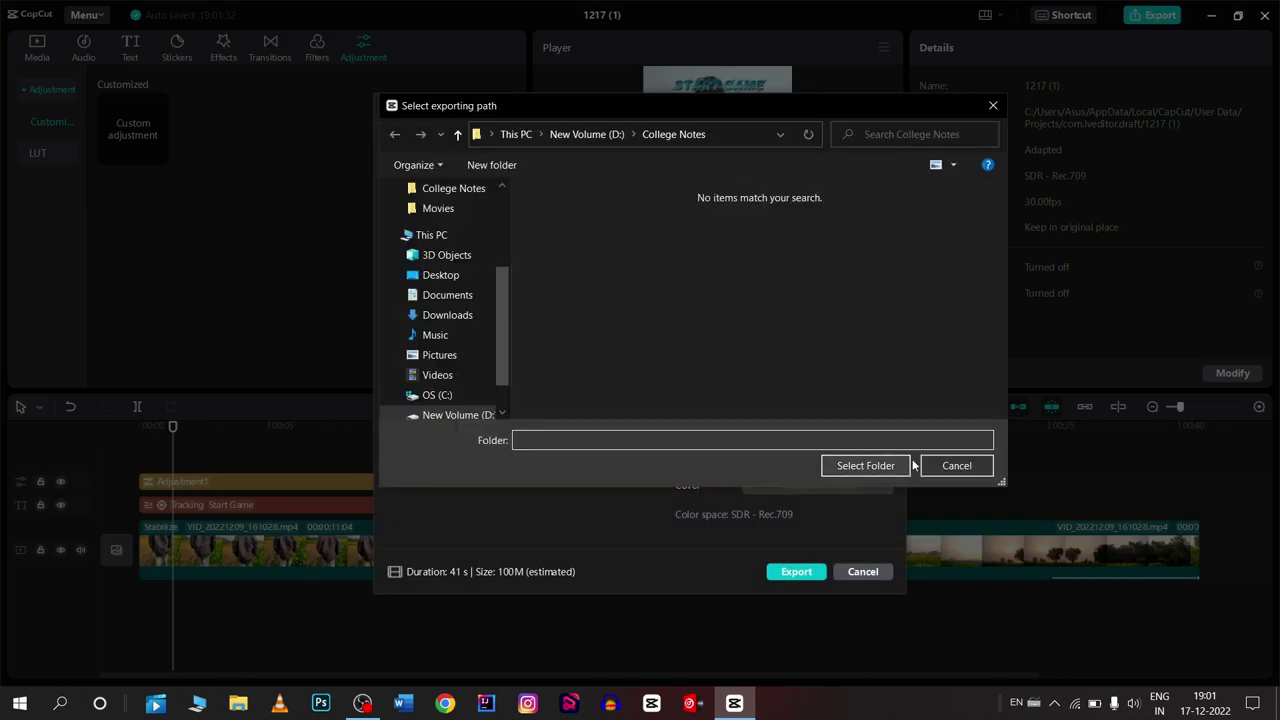
click(957, 466)
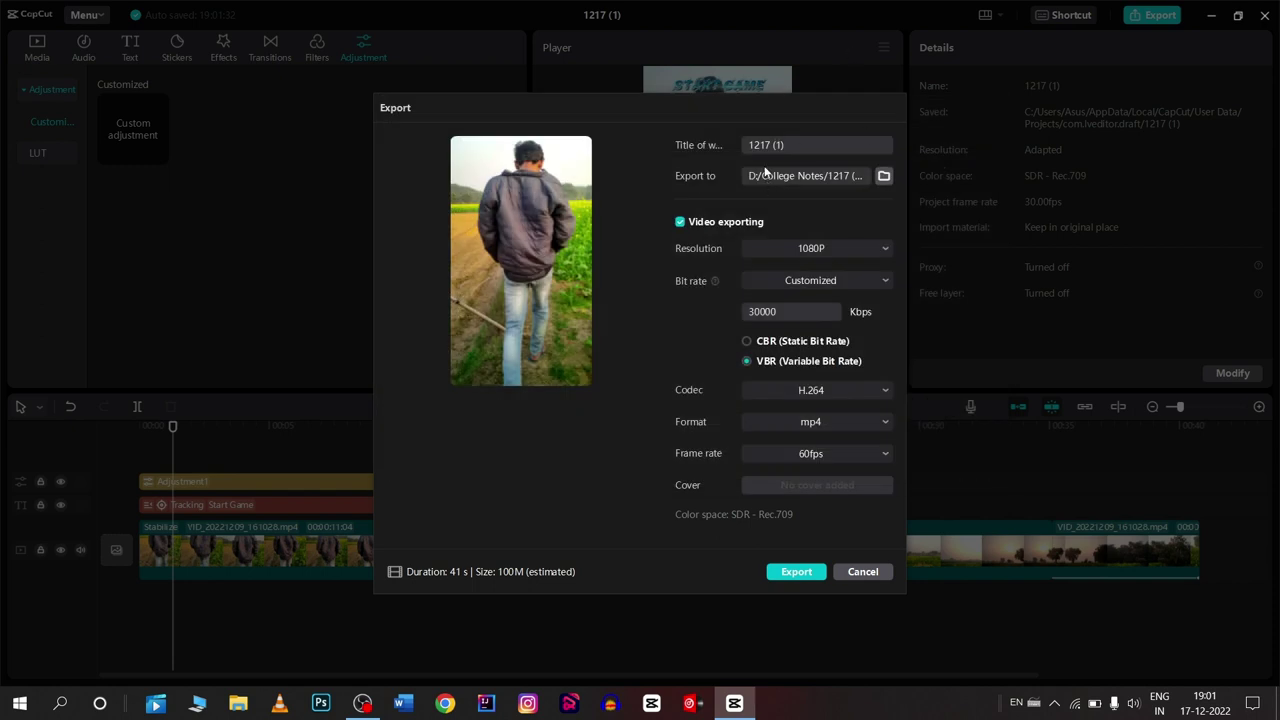
click(826, 283)
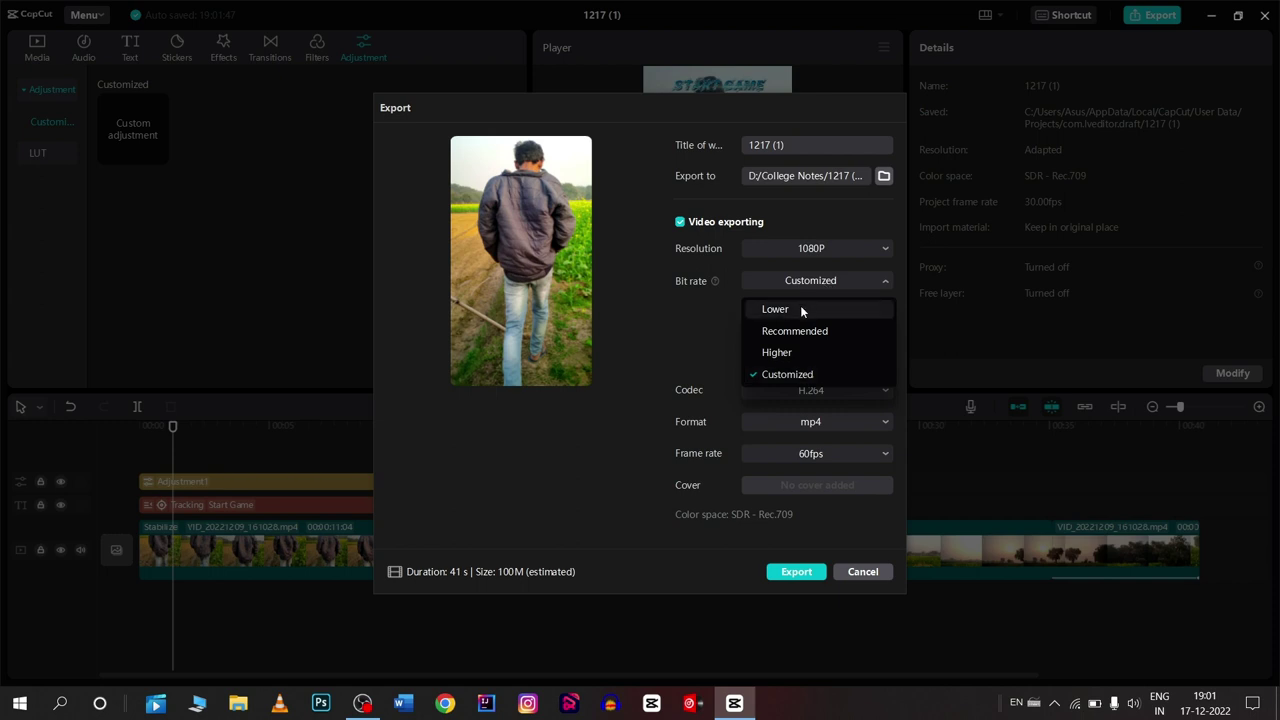
click(793, 281)
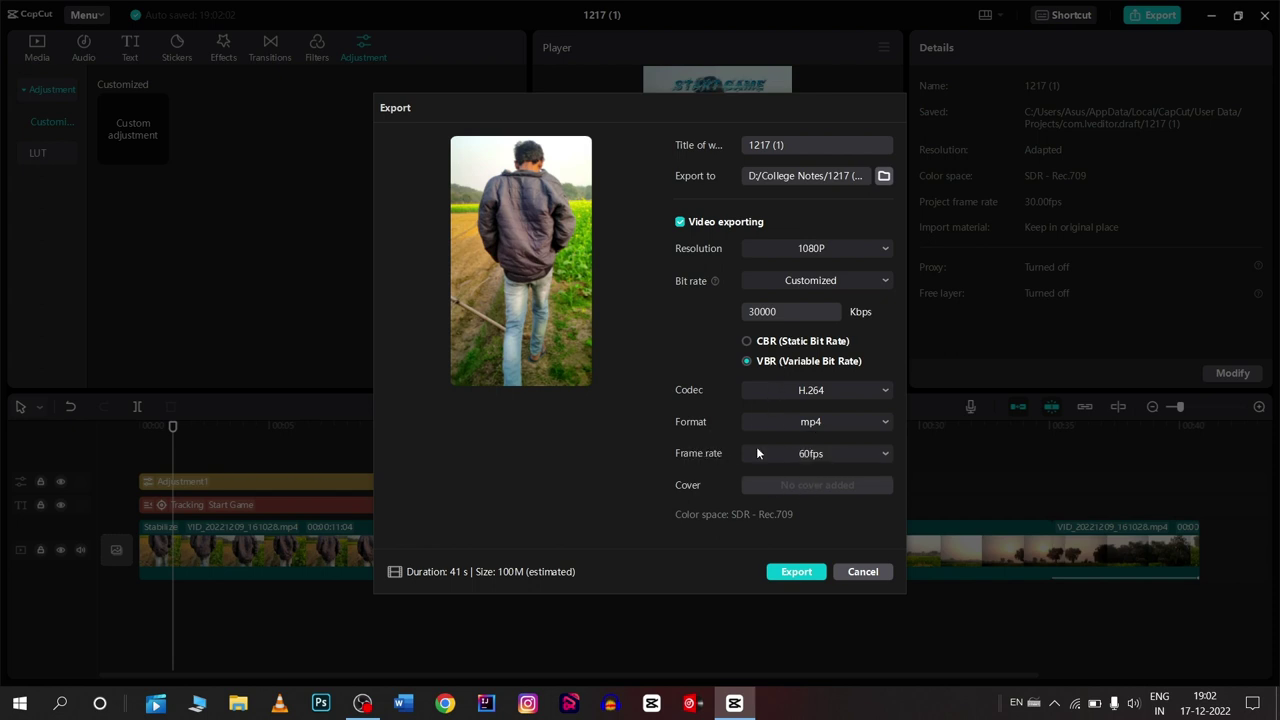
click(780, 577)
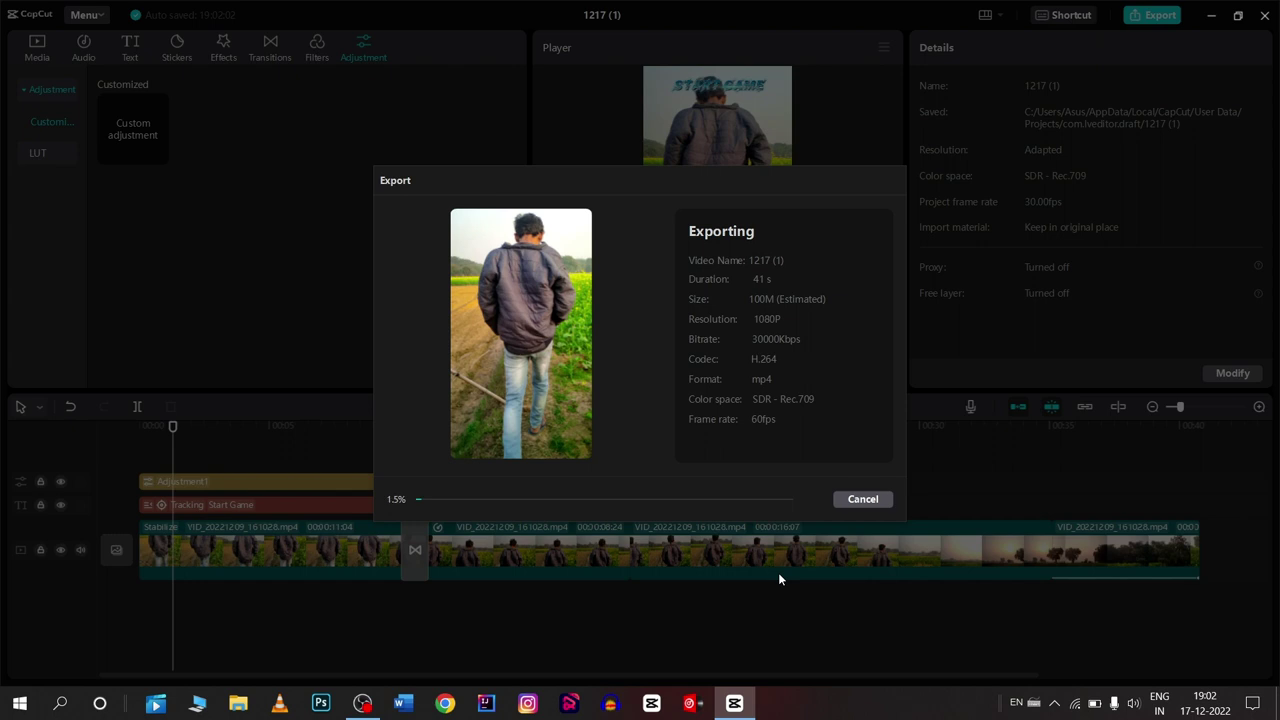